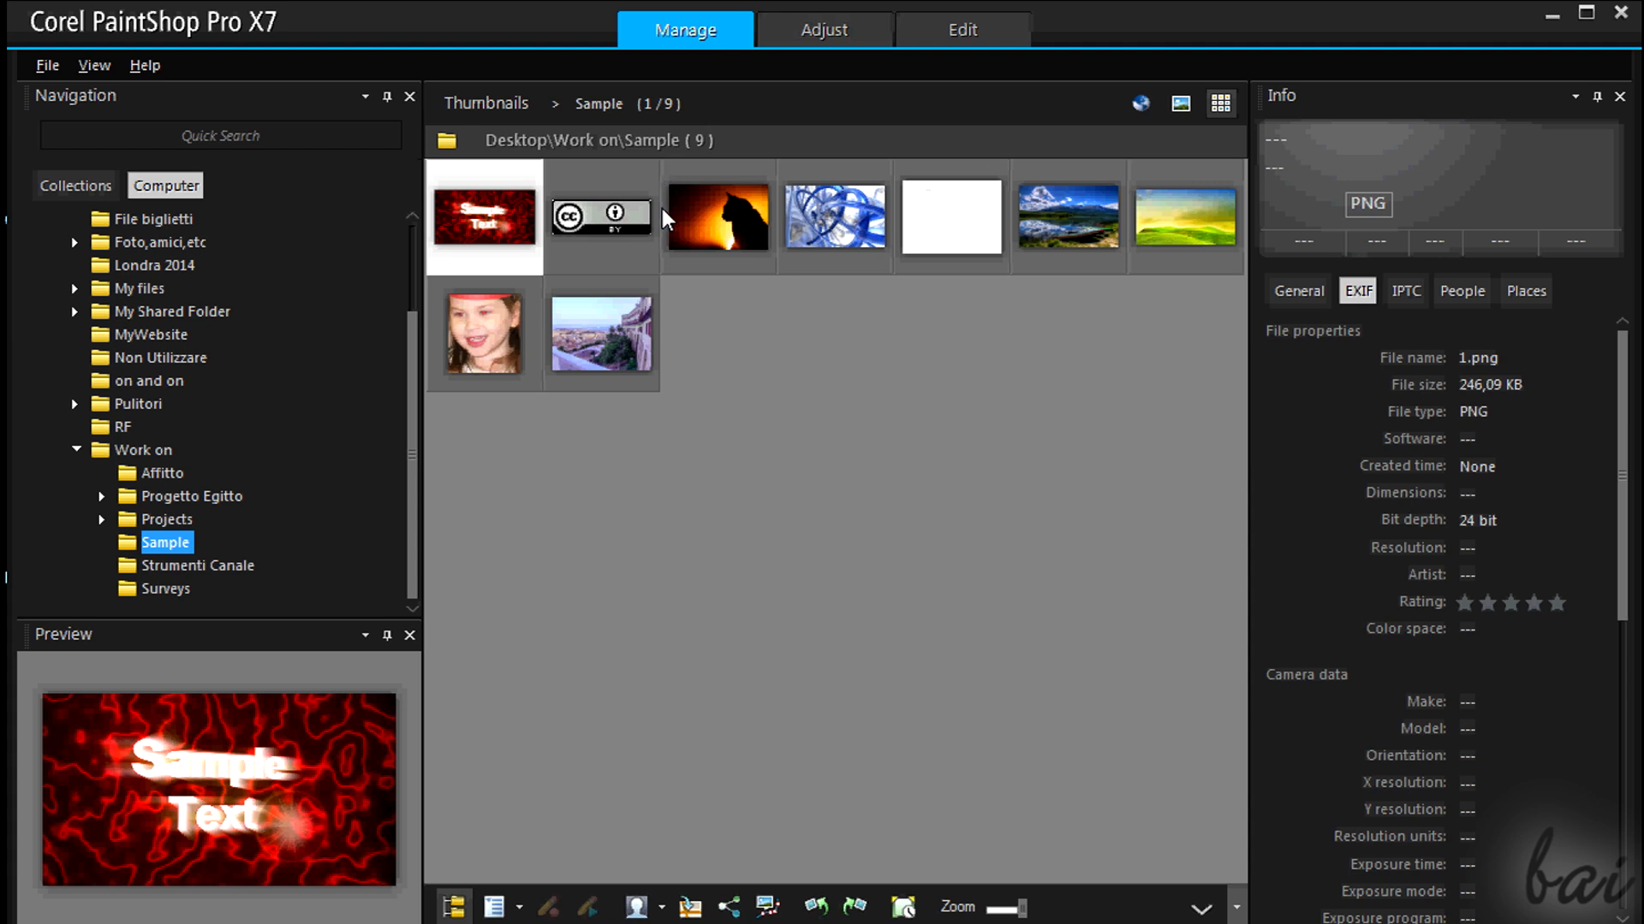
- Select the cat silhouette photo, look at it in the Adjust and Edit workspaces, and return to Manage
left_click(715, 236)
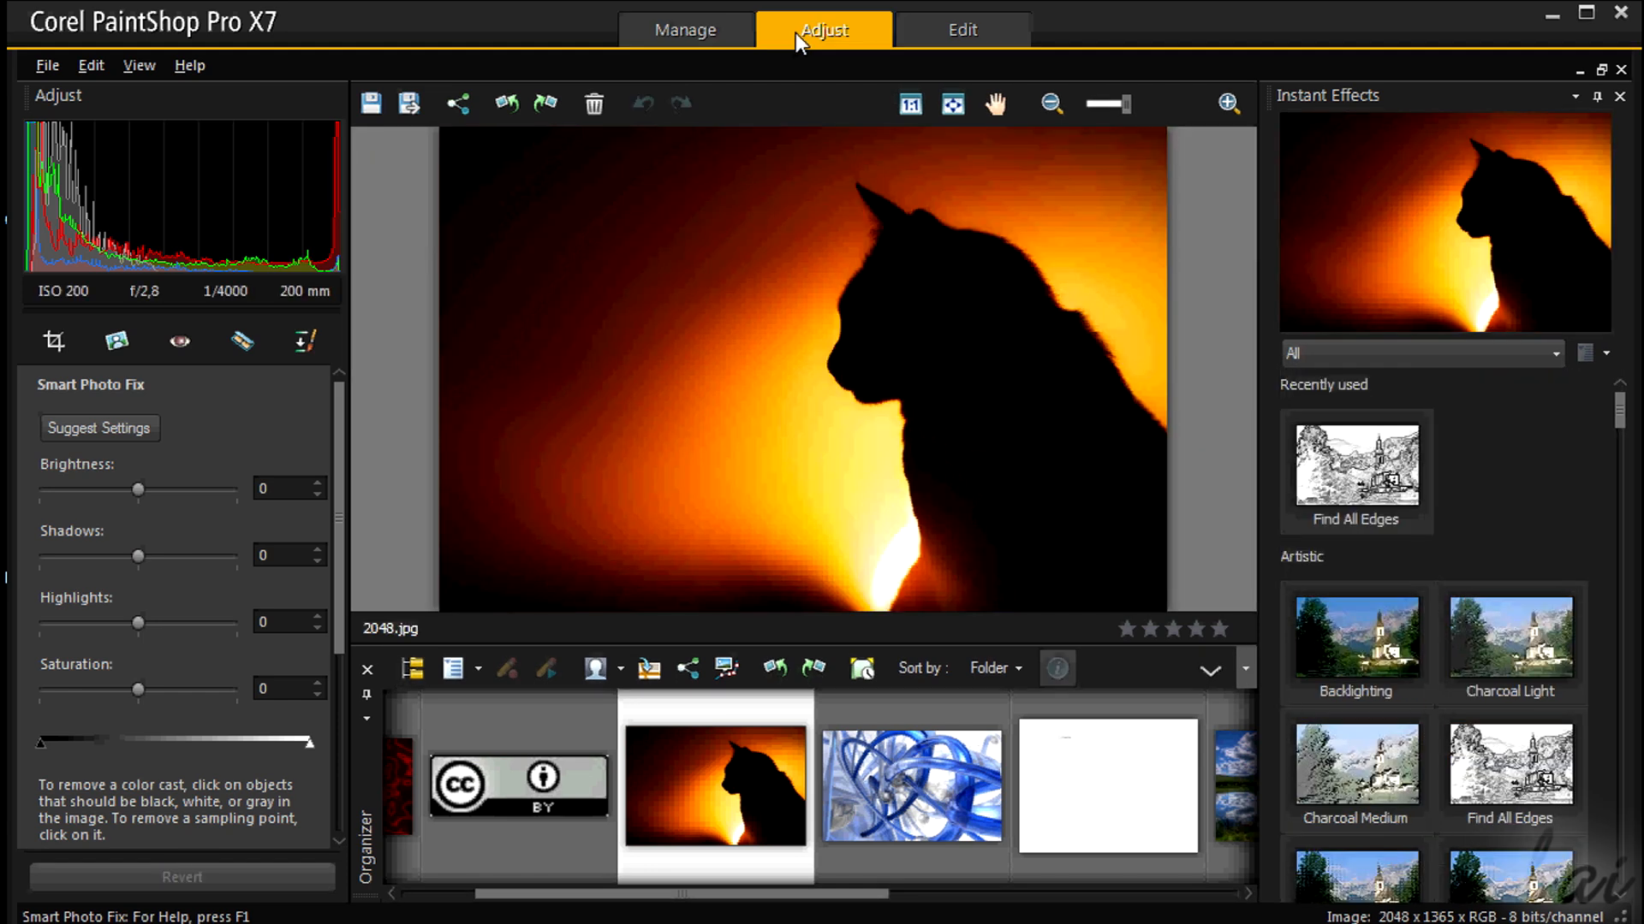
left_click(959, 32)
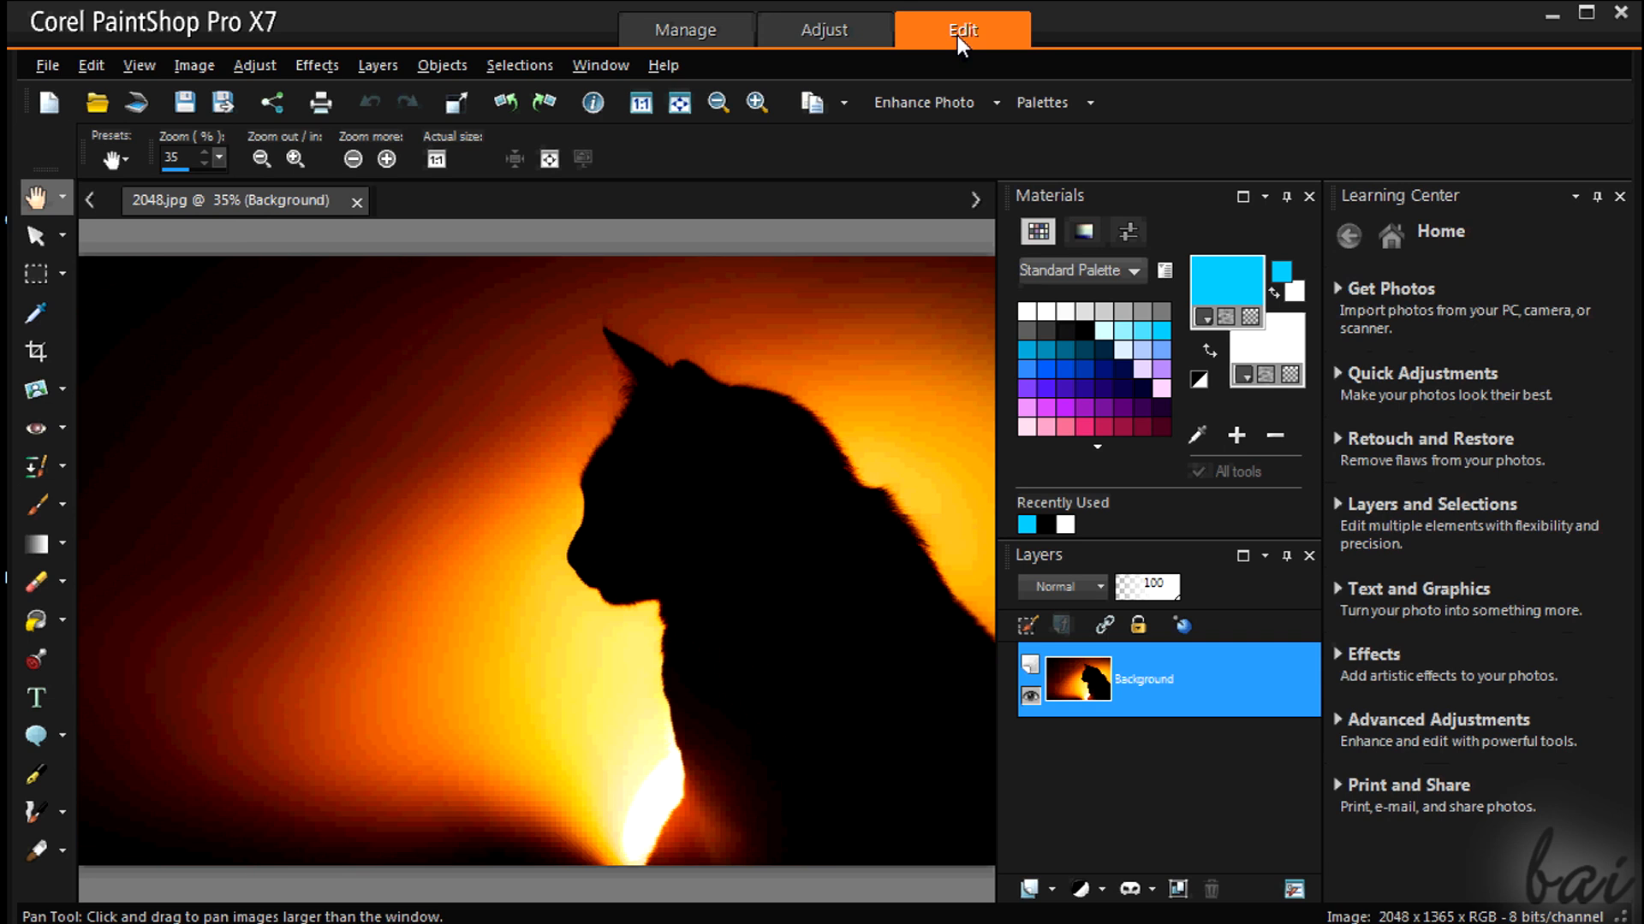
left_click(685, 30)
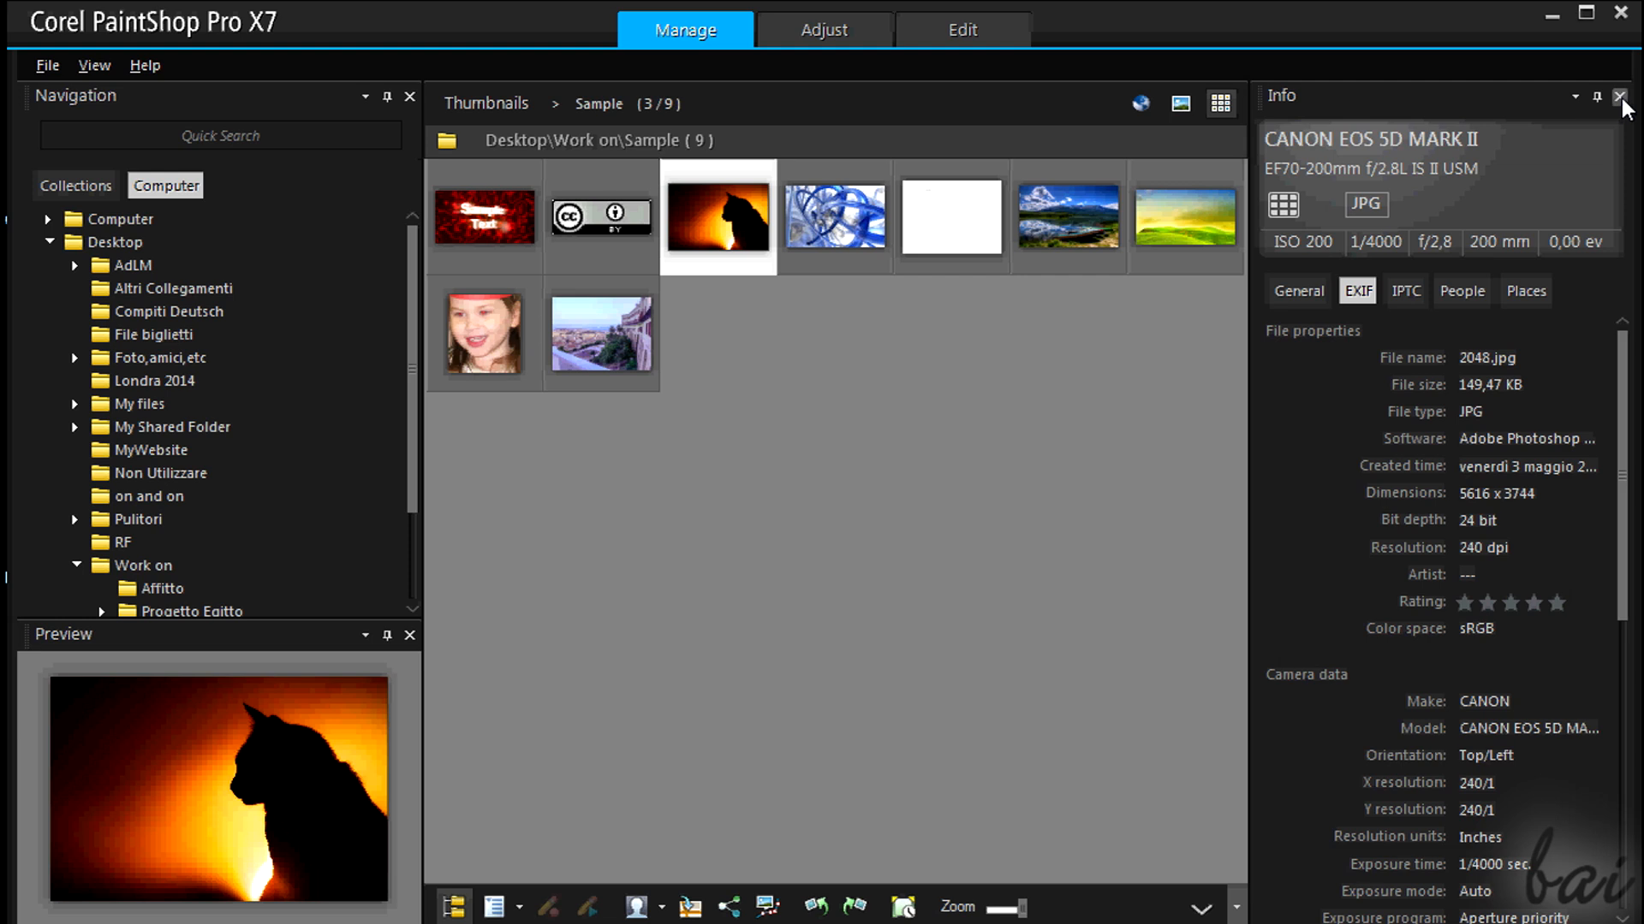
- Close the Info palette and show it again in the Manage workspace
left_click(1620, 97)
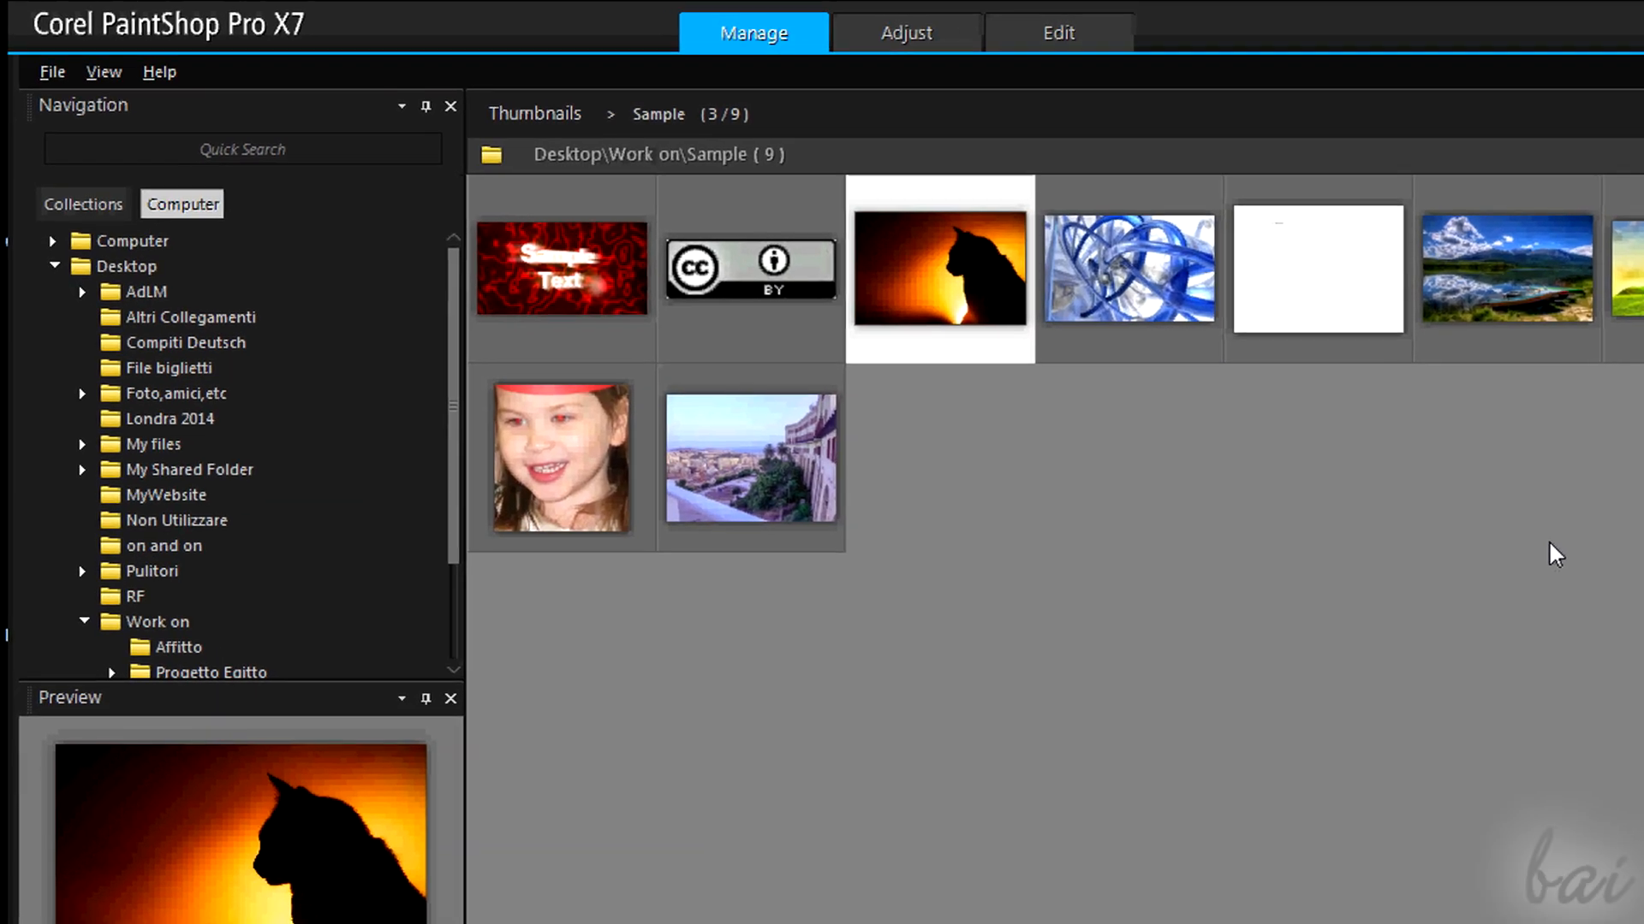
left_click(104, 72)
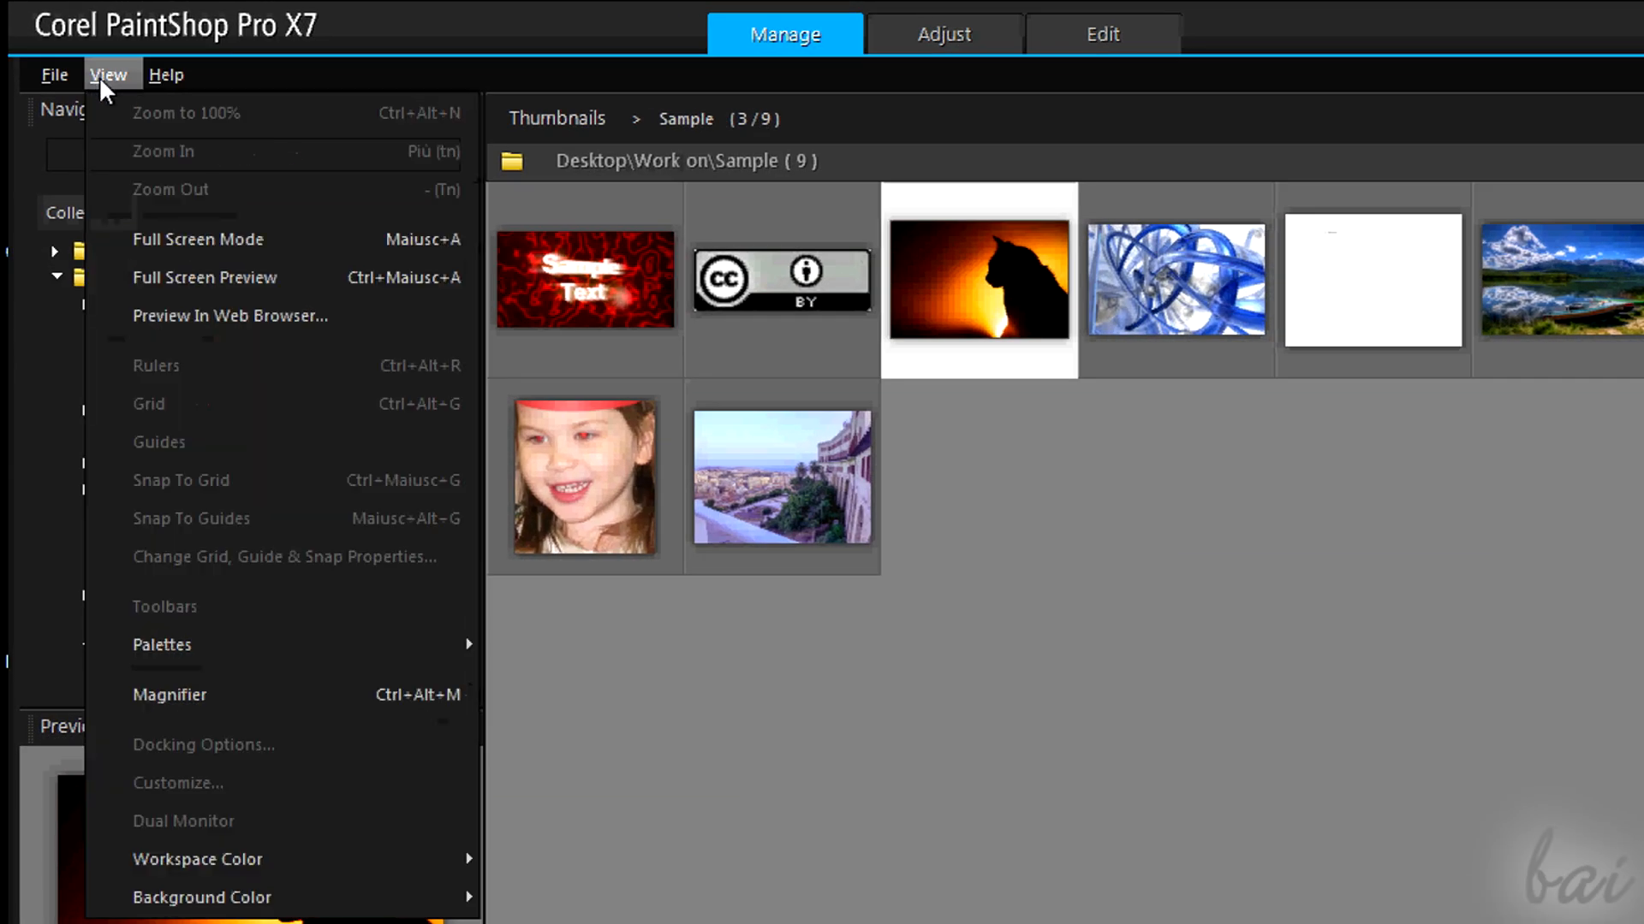
mouse_move(308, 652)
left_click(591, 647)
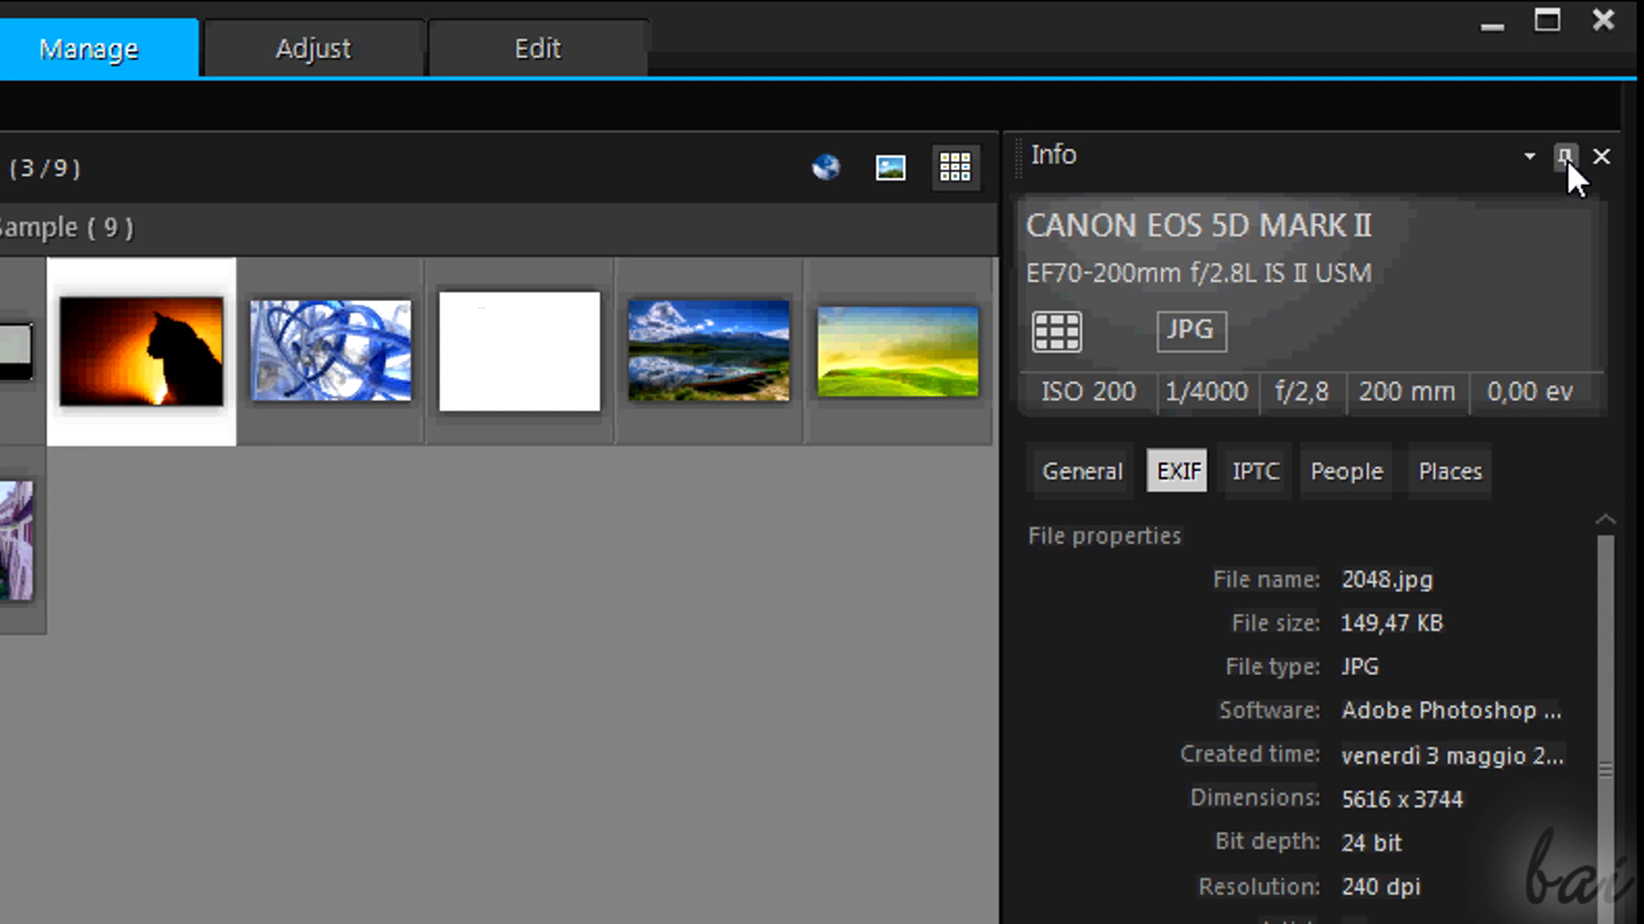
- Collapse the Info palette with auto-hide, reveal it, and pin it back in place
left_click(1564, 158)
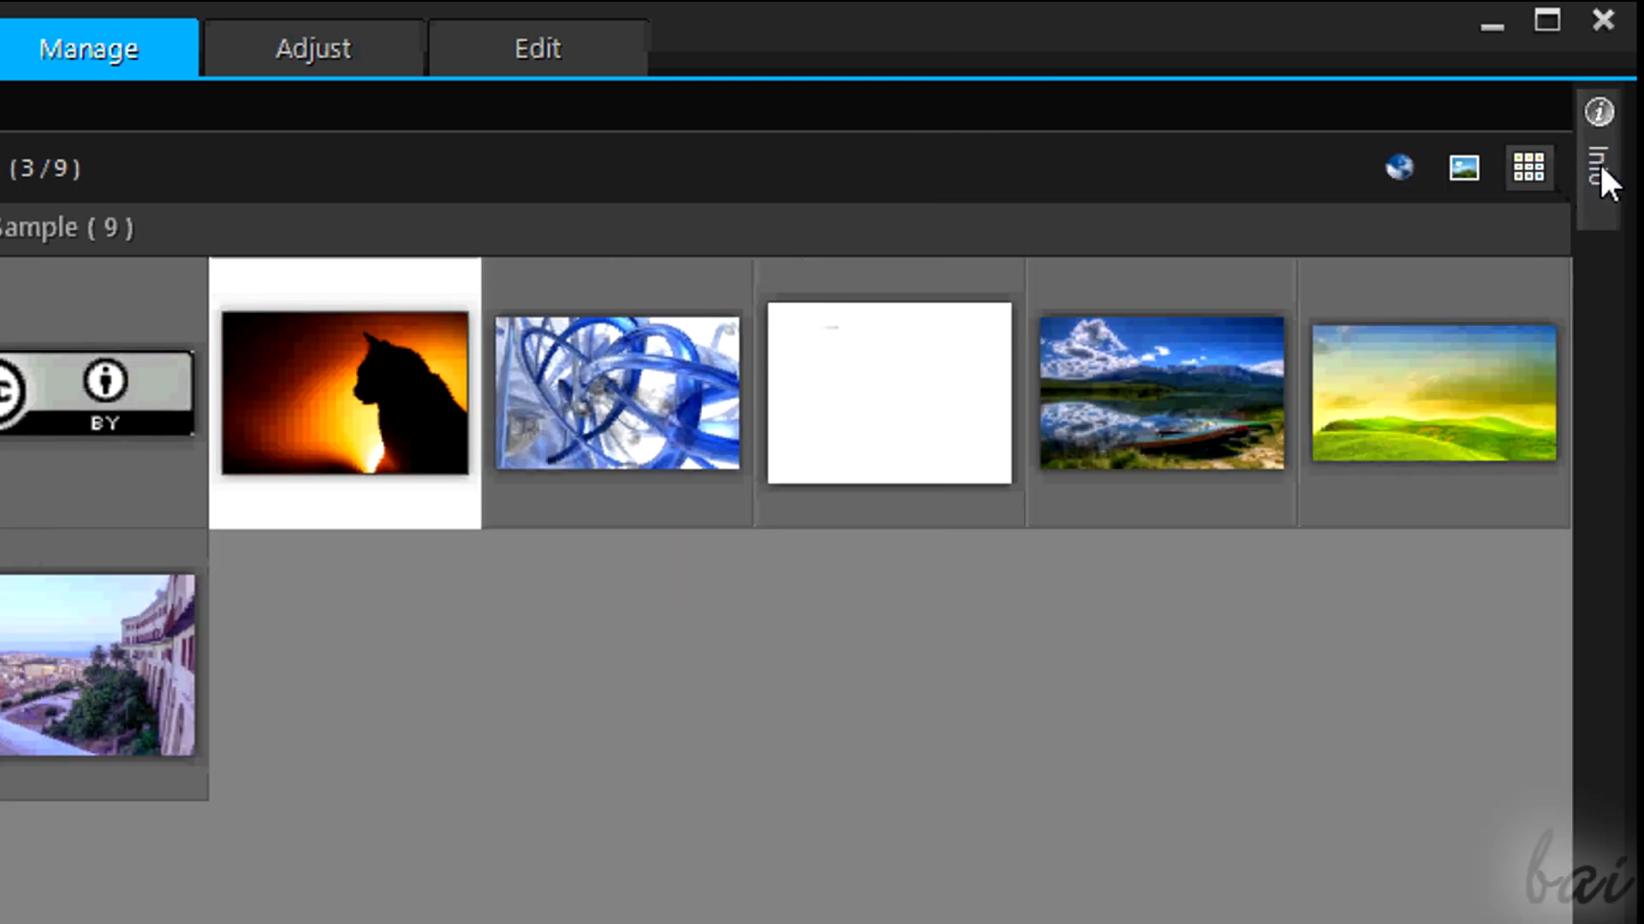
mouse_move(1597, 160)
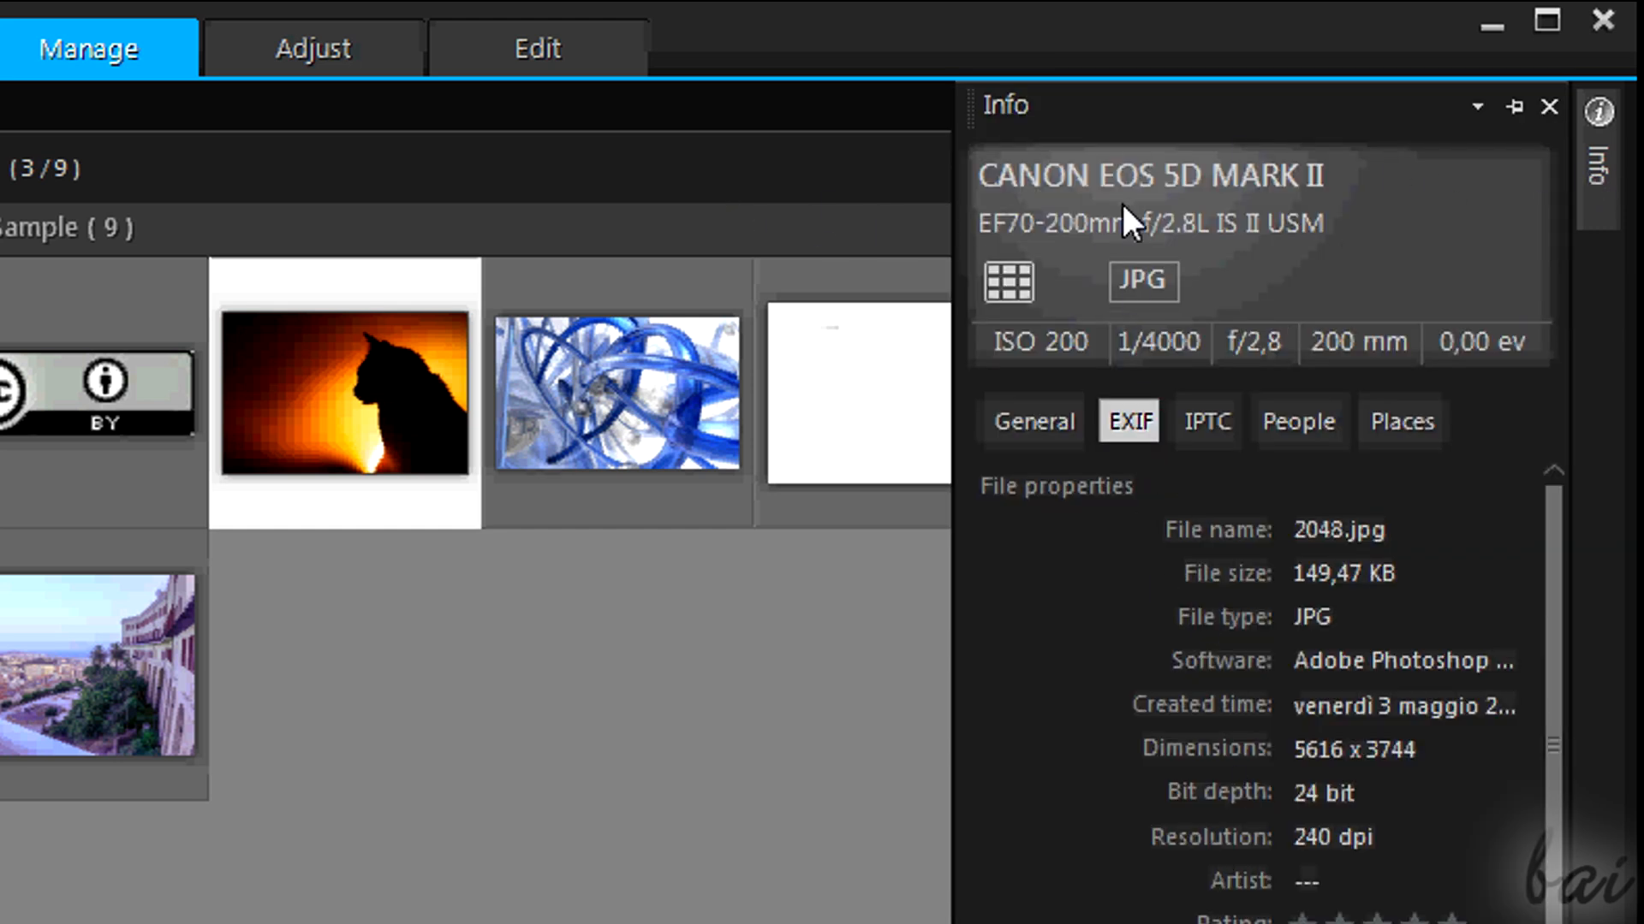
left_click(1513, 106)
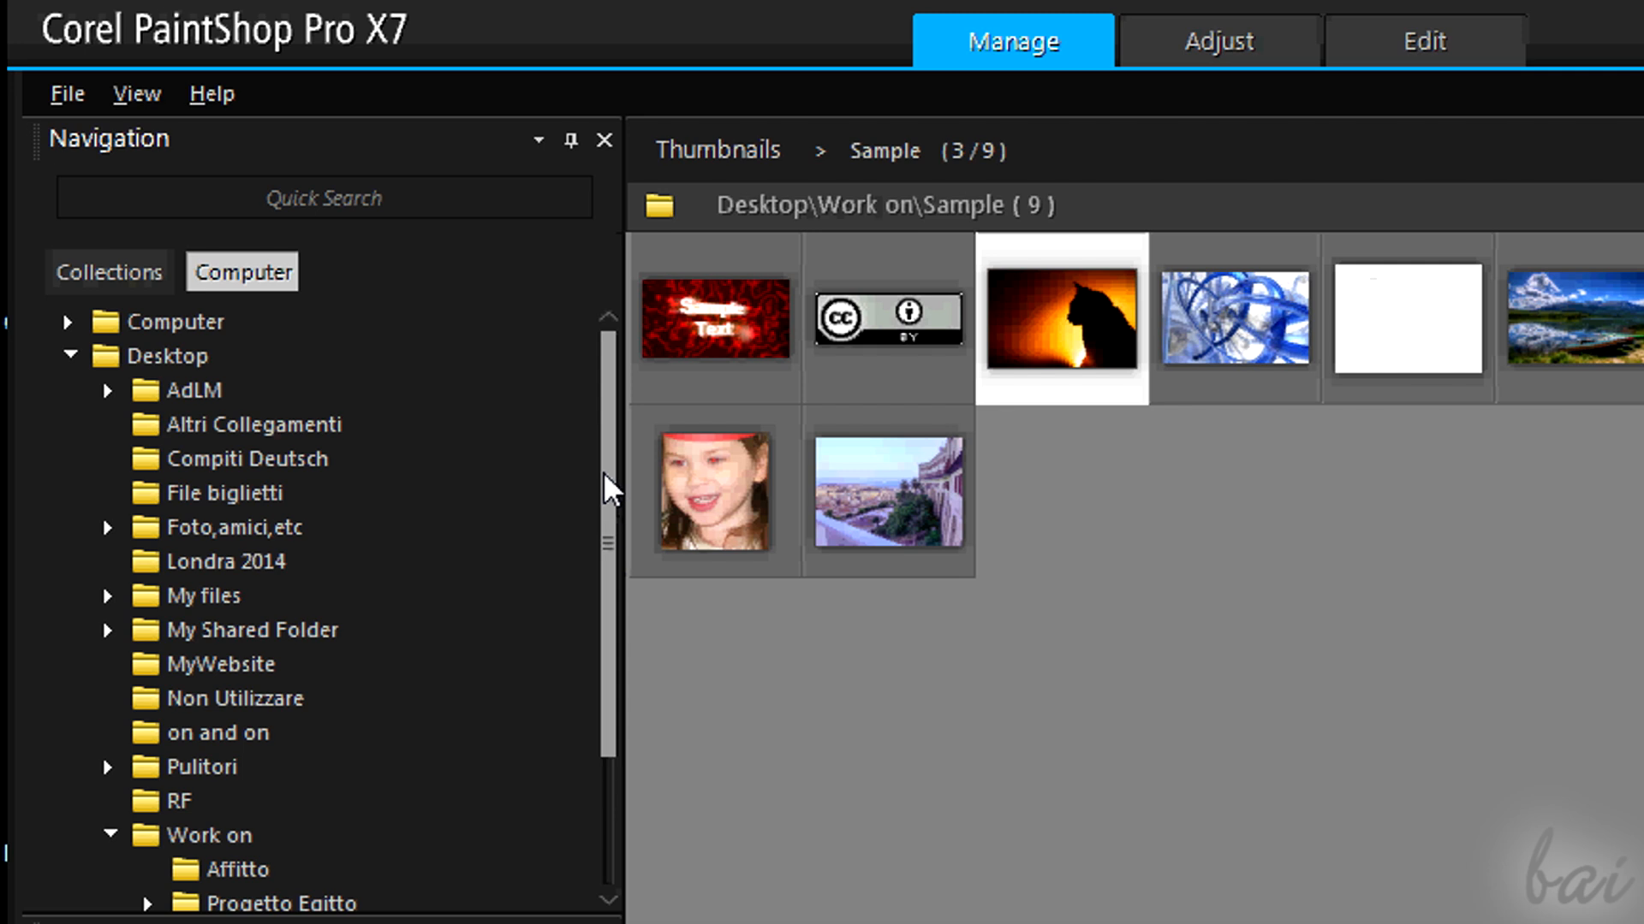
- Look at the Collections navigation, return to the Computer folder tree, and locate the Sample folder under Work on
left_click(130, 279)
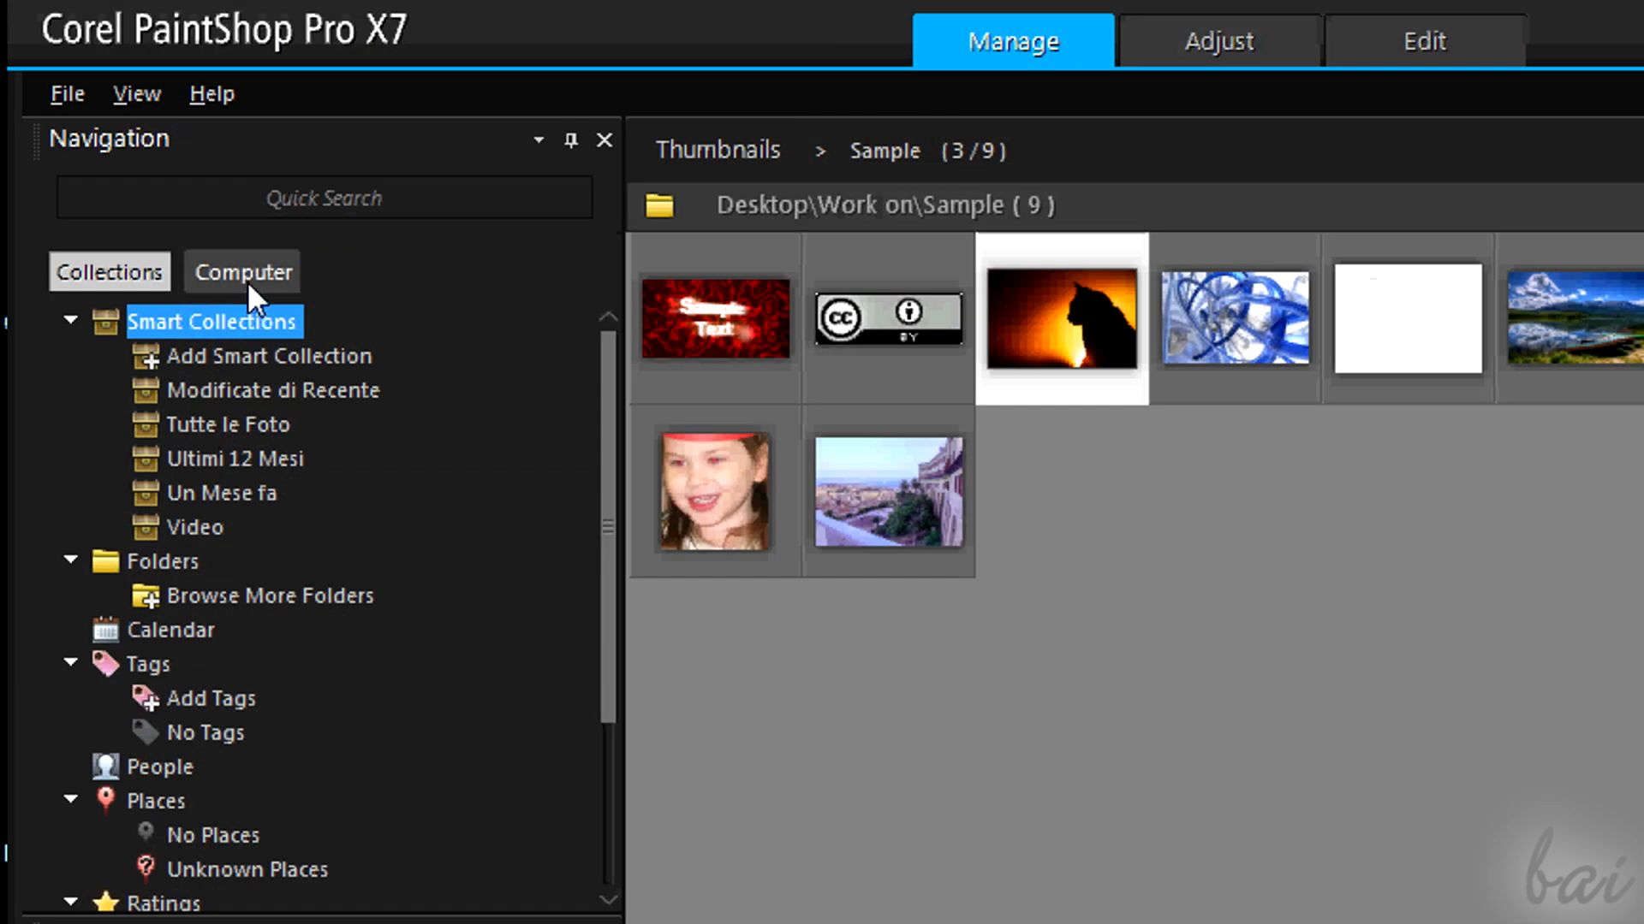
left_click(248, 286)
left_click_drag(606, 470, 591, 602)
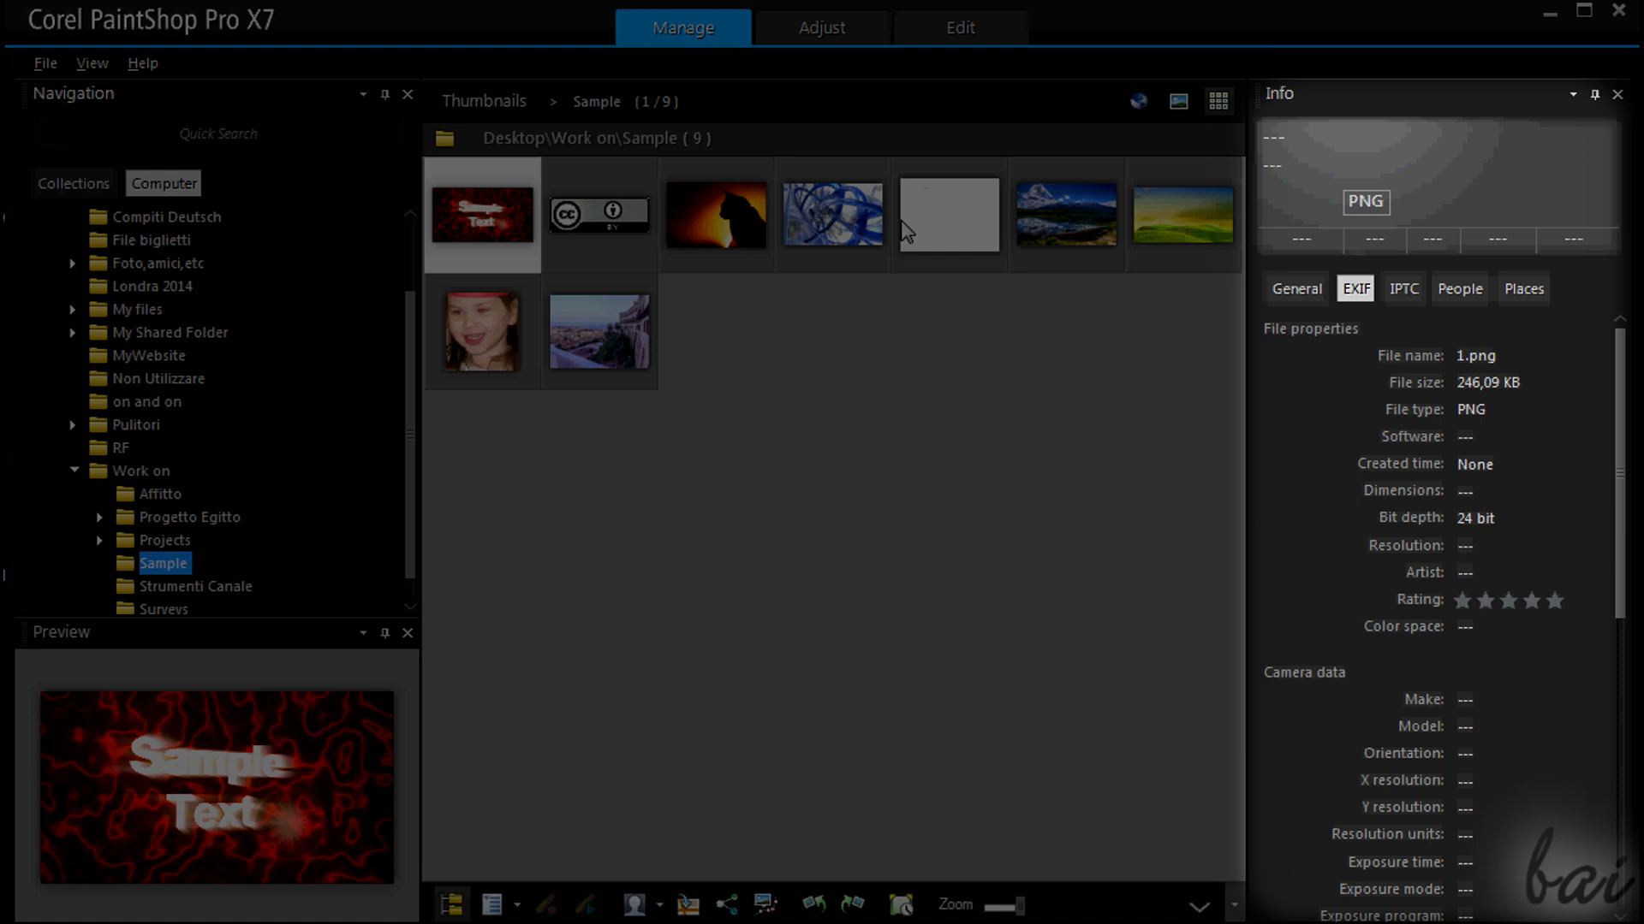
- Select the cat, blue abstract, girl and city photos in turn to compare their EXIF information
left_click(769, 235)
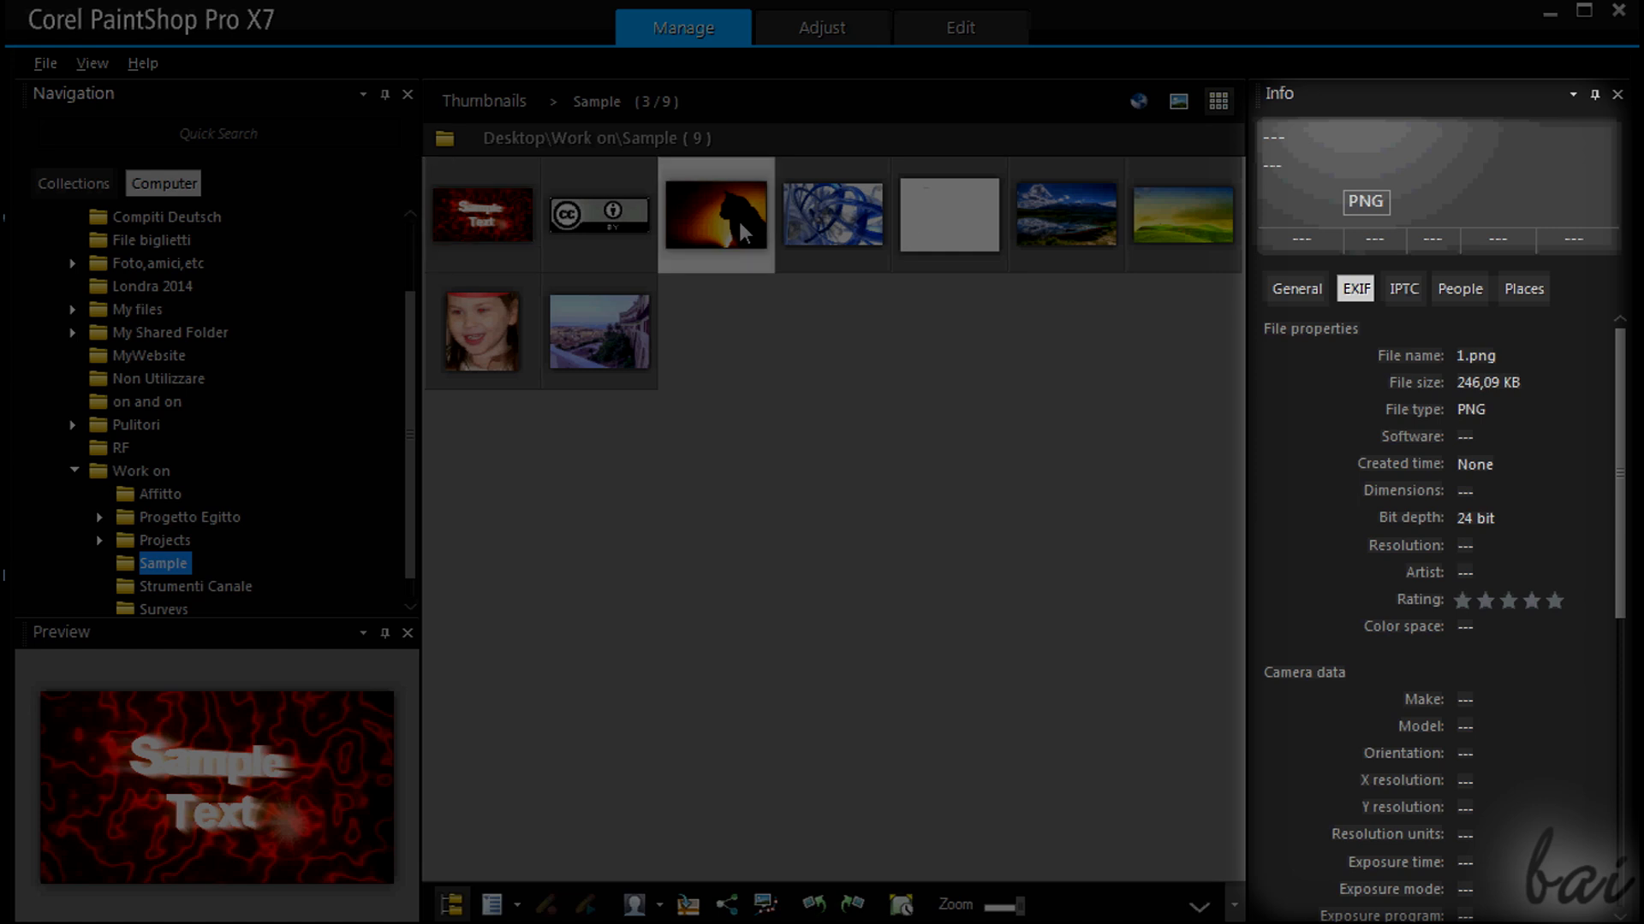
left_click(809, 236)
left_click(743, 238)
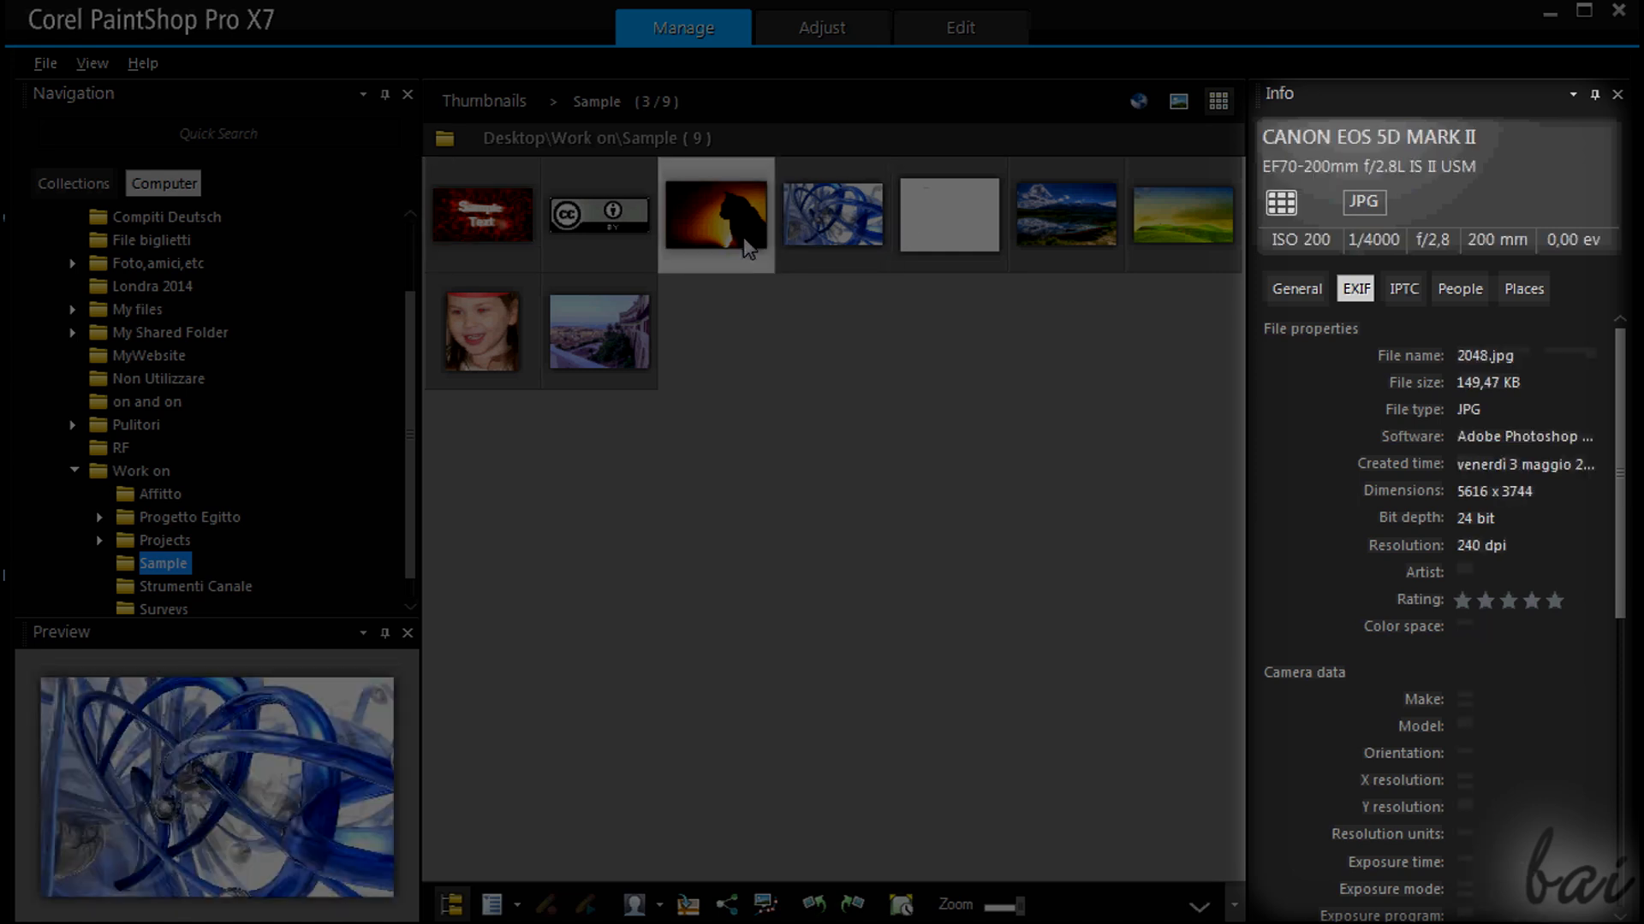
left_click(488, 347)
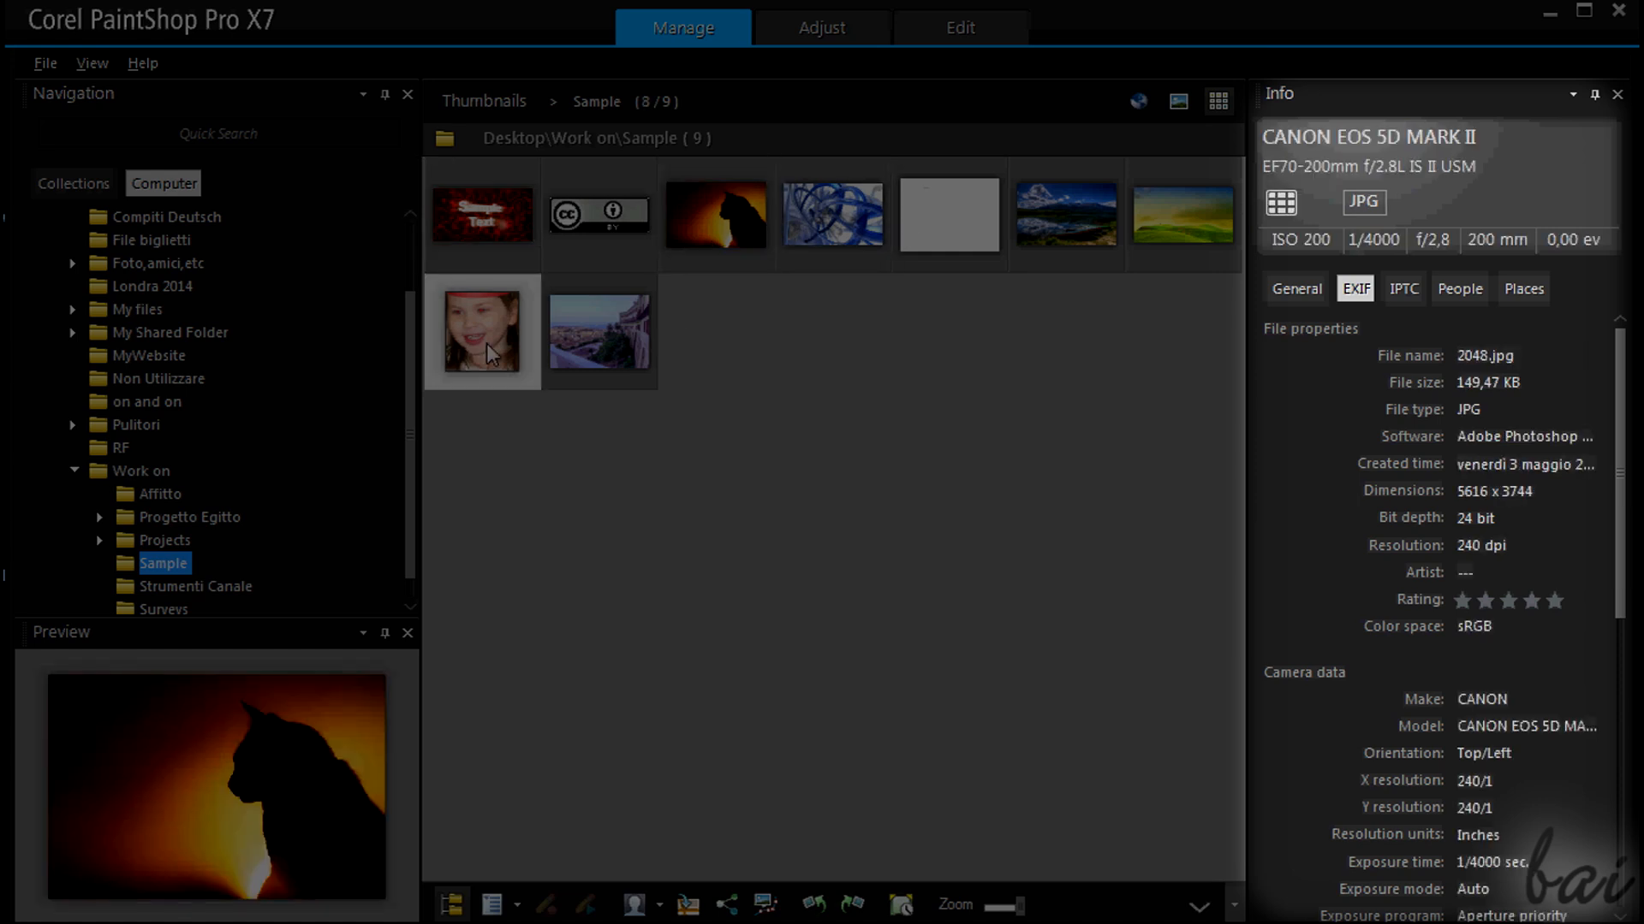
left_click(561, 347)
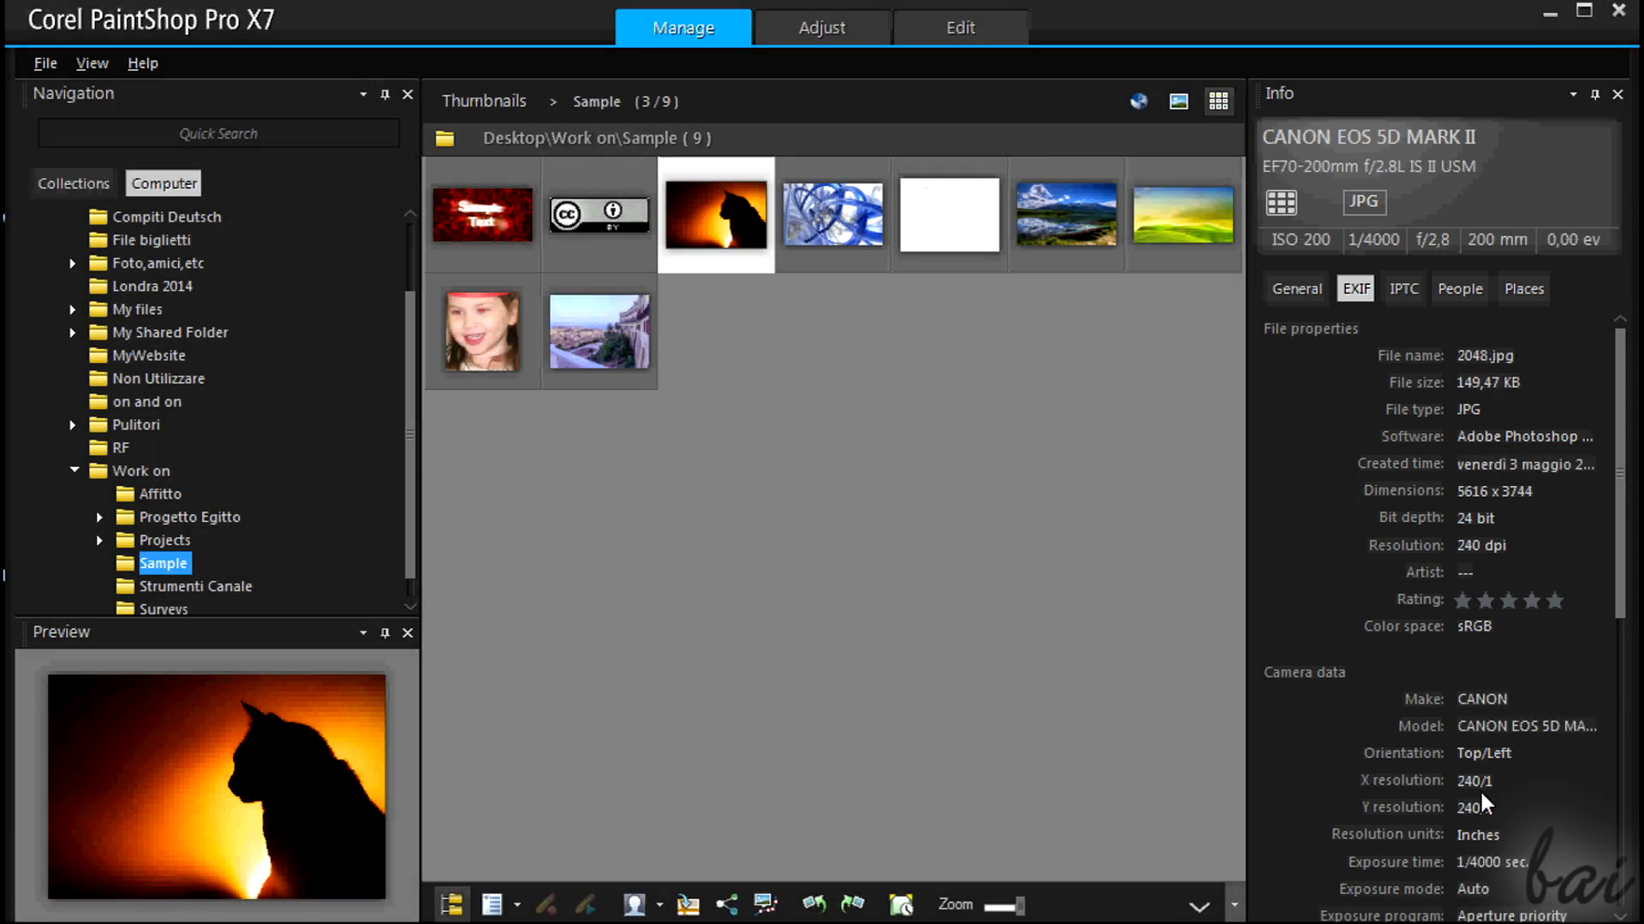
- Examine the General and People information of 2048.jpg and return to its EXIF data
left_click(1297, 288)
left_click(1460, 289)
left_click(1360, 294)
- Rotate the lake photo left and rotate it right again to restore its orientation
left_click(599, 332)
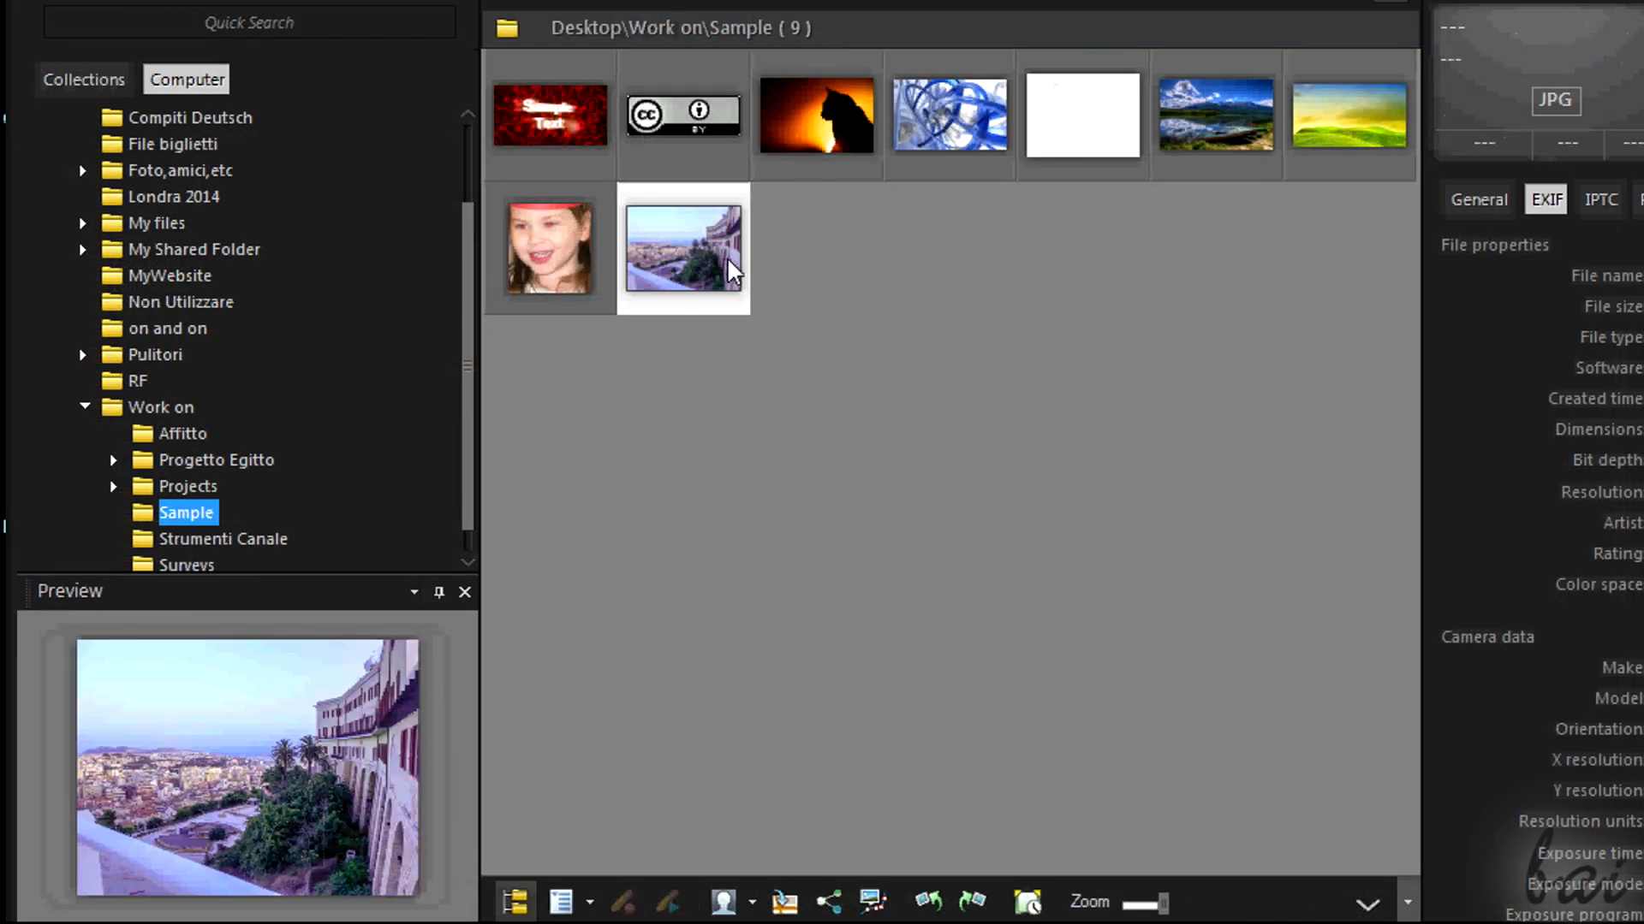
left_click(1212, 156)
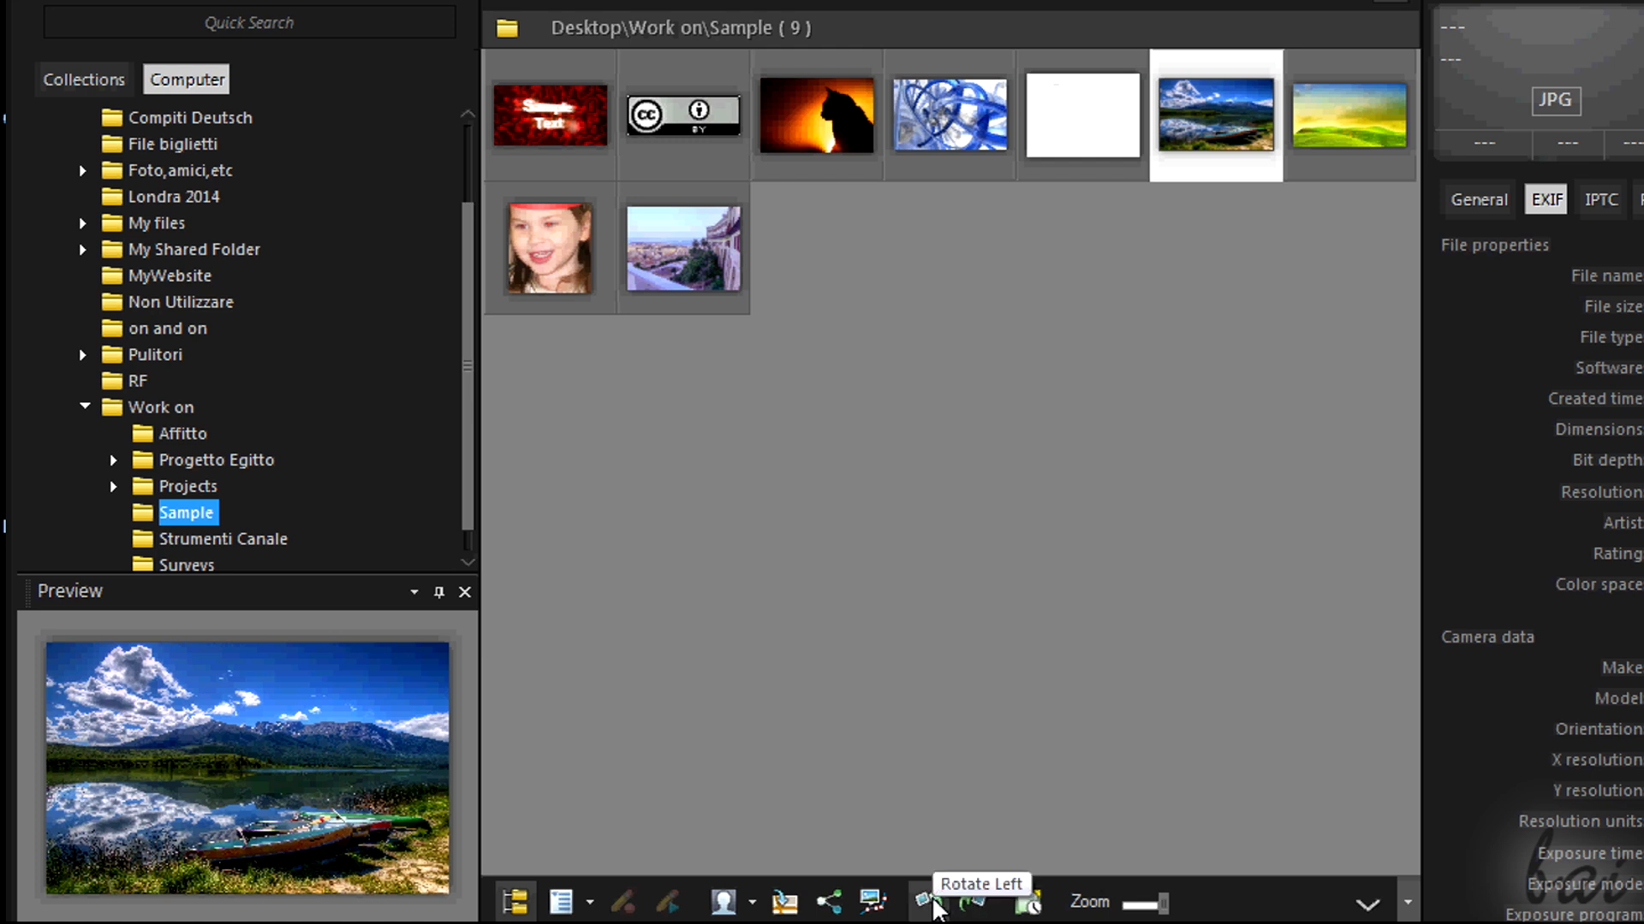
left_click(929, 903)
left_click(929, 903)
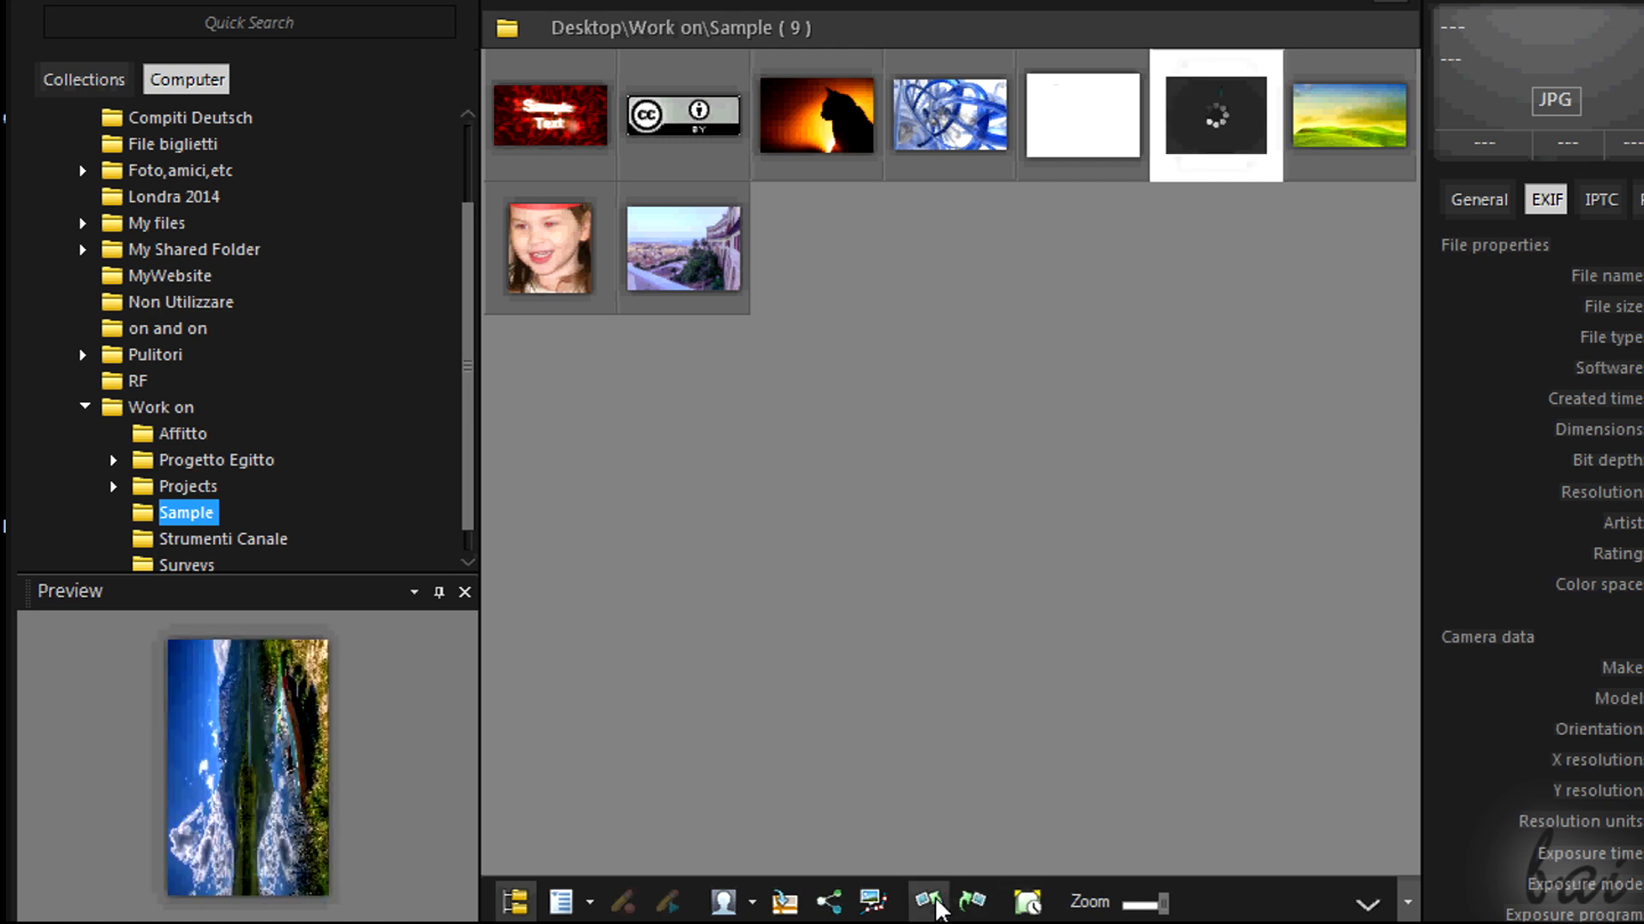
left_click(983, 906)
left_click(982, 905)
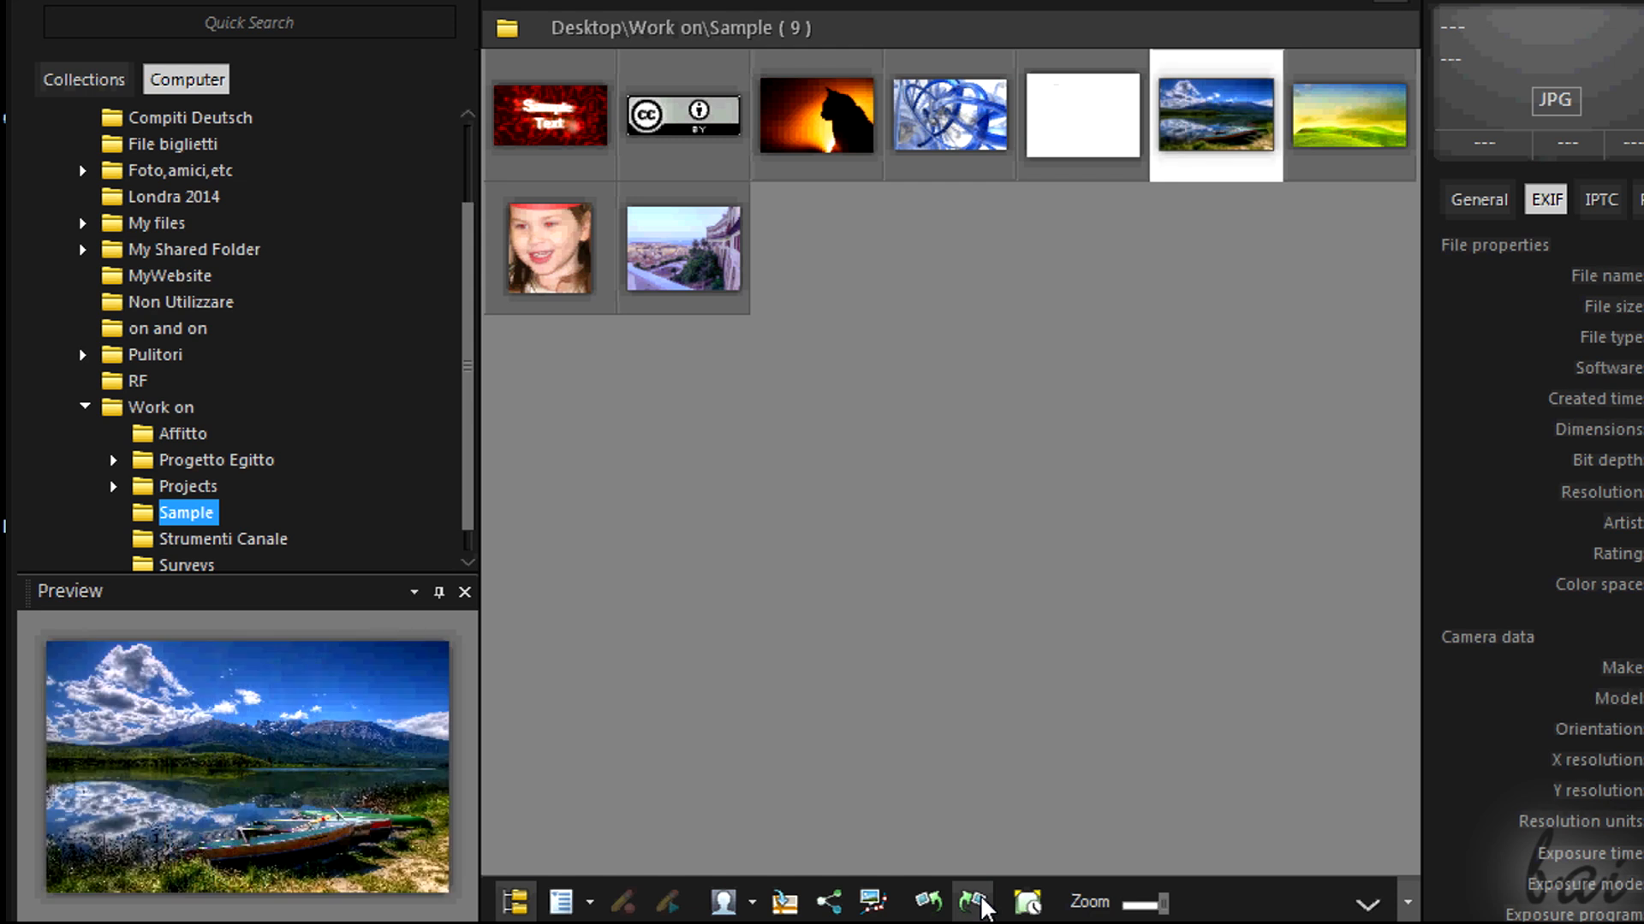
- Enlarge the thumbnails slightly, and view Lake.jpg and Landscape Green.jpg in the full-screen preview before closing it
mouse_move(1164, 912)
left_mouse_down()
mouse_move(1225, 912)
mouse_move(1188, 913)
left_mouse_up()
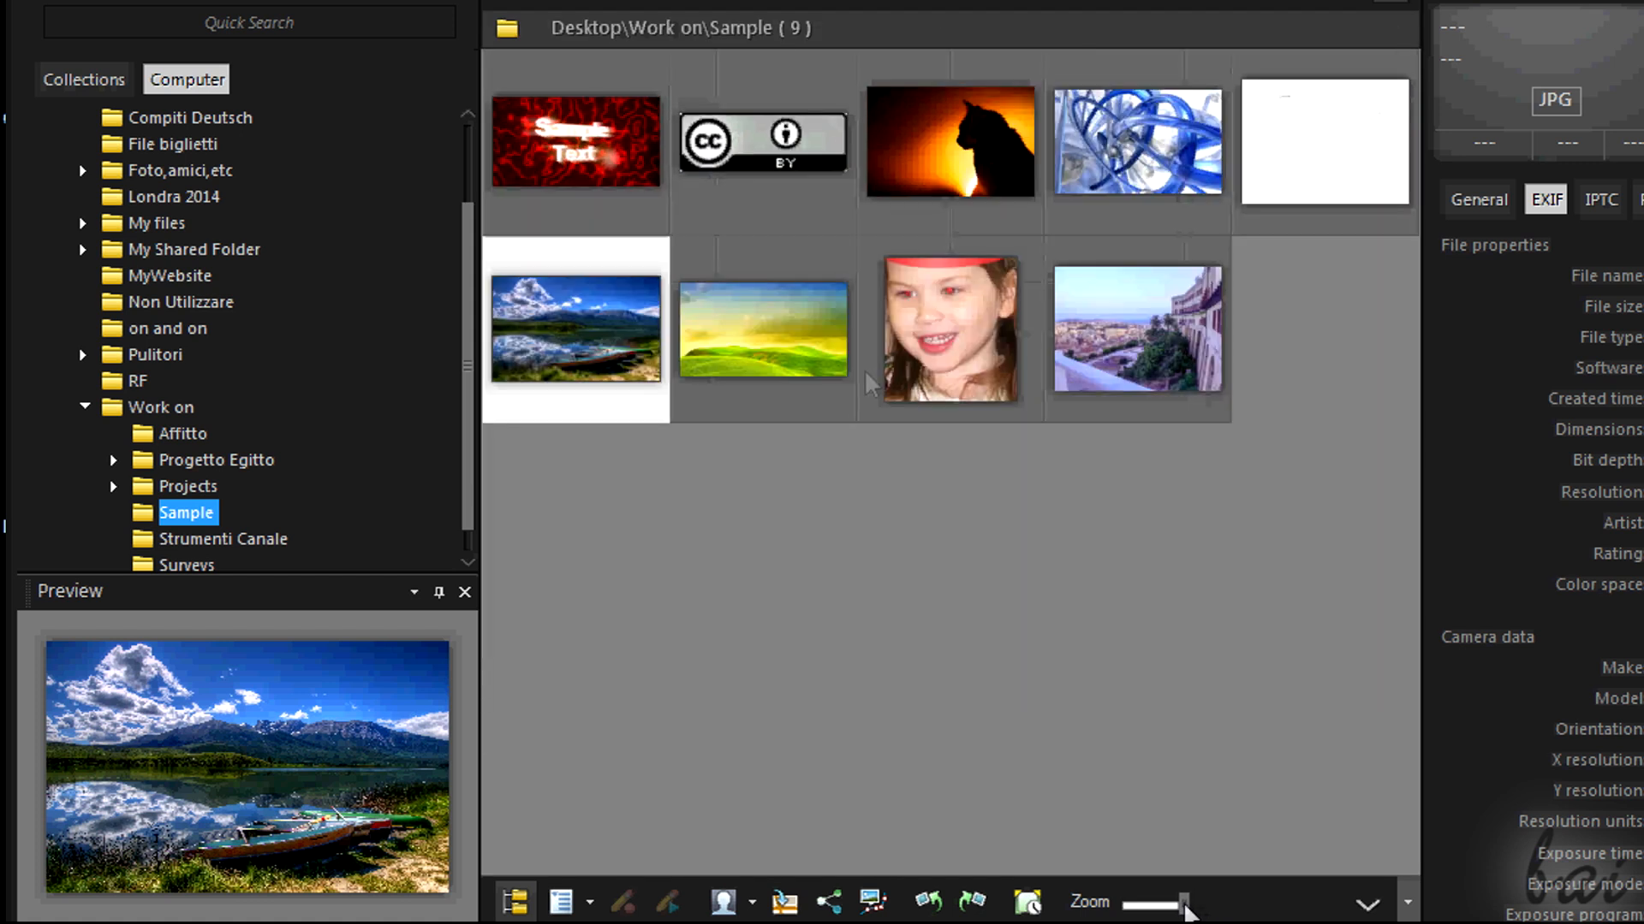
mouse_move(870, 384)
double_click(590, 337)
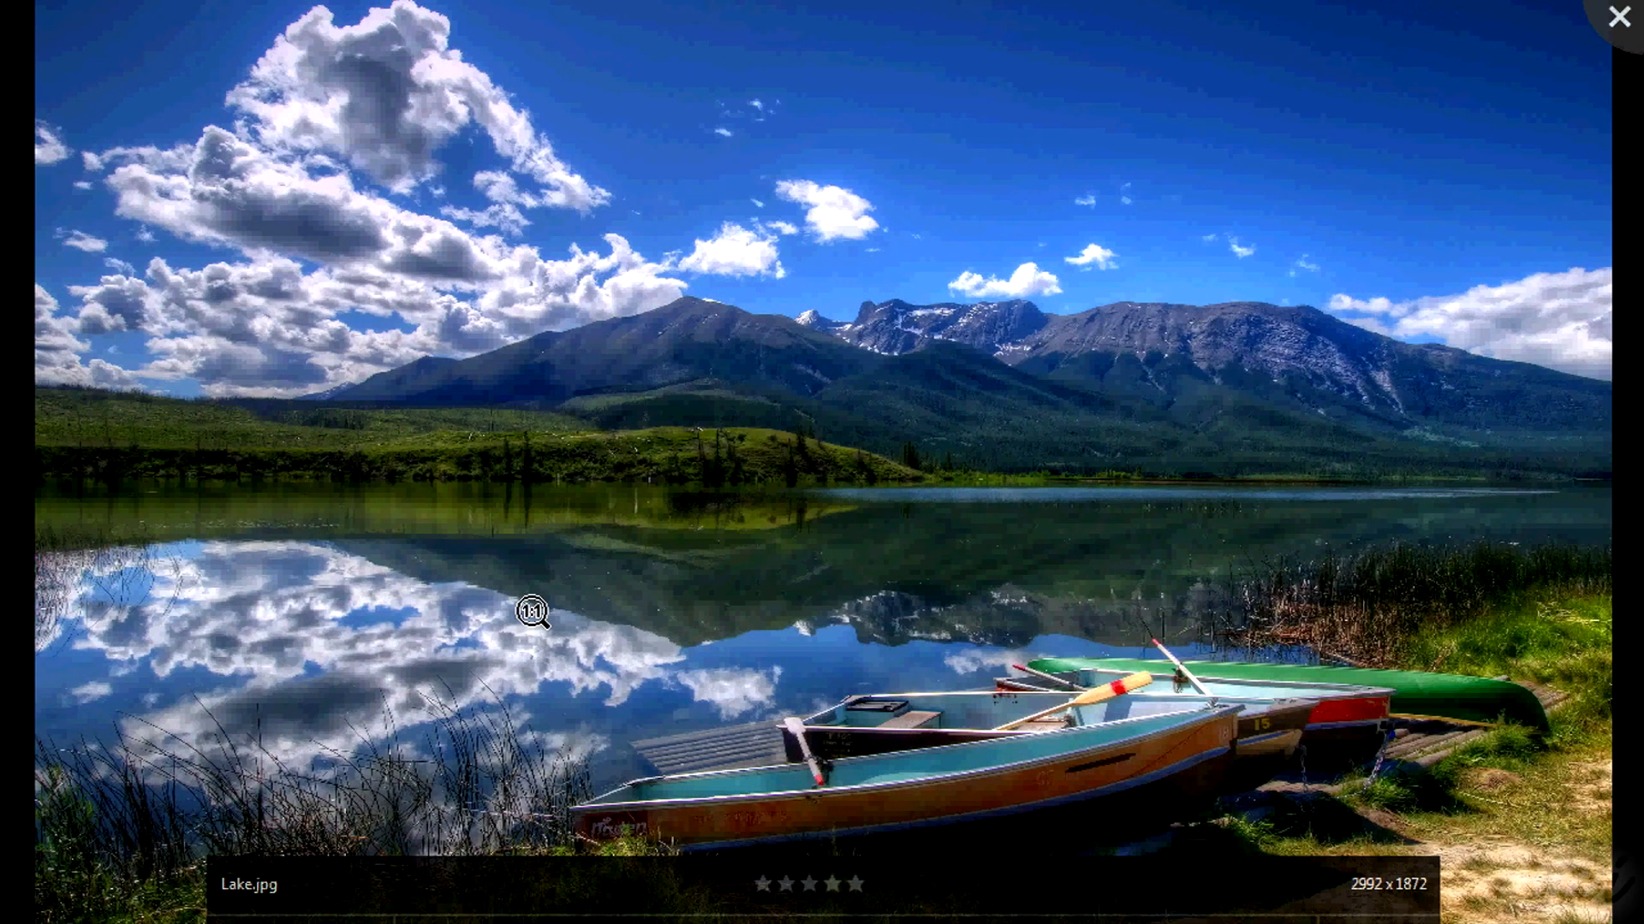
key("Right")
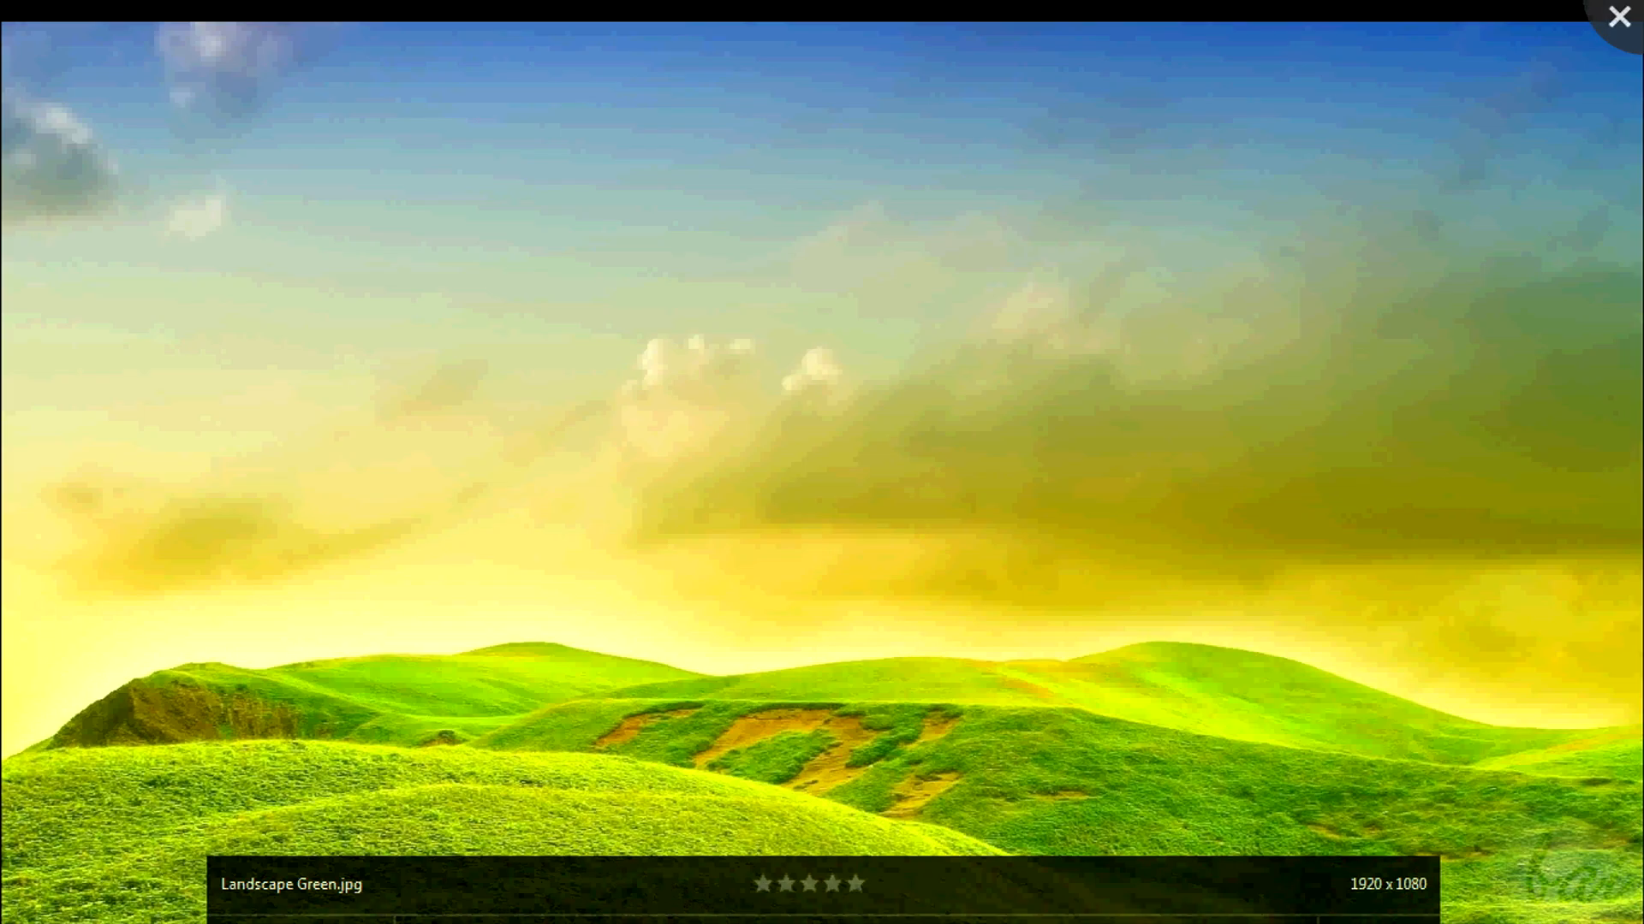
key("Left")
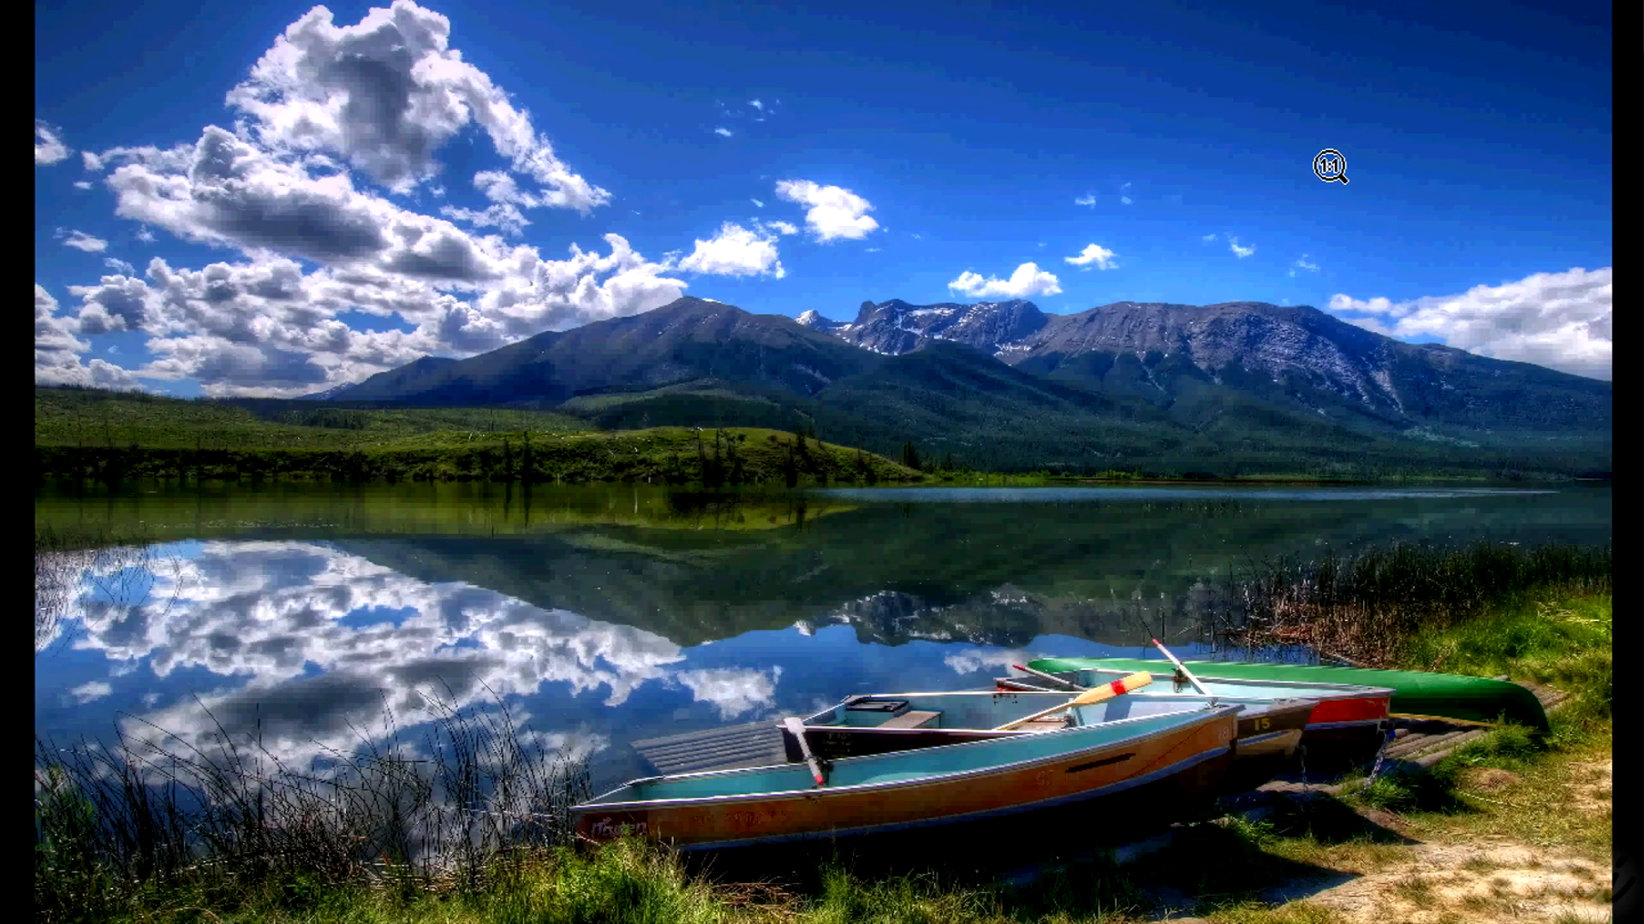
left_click(1620, 18)
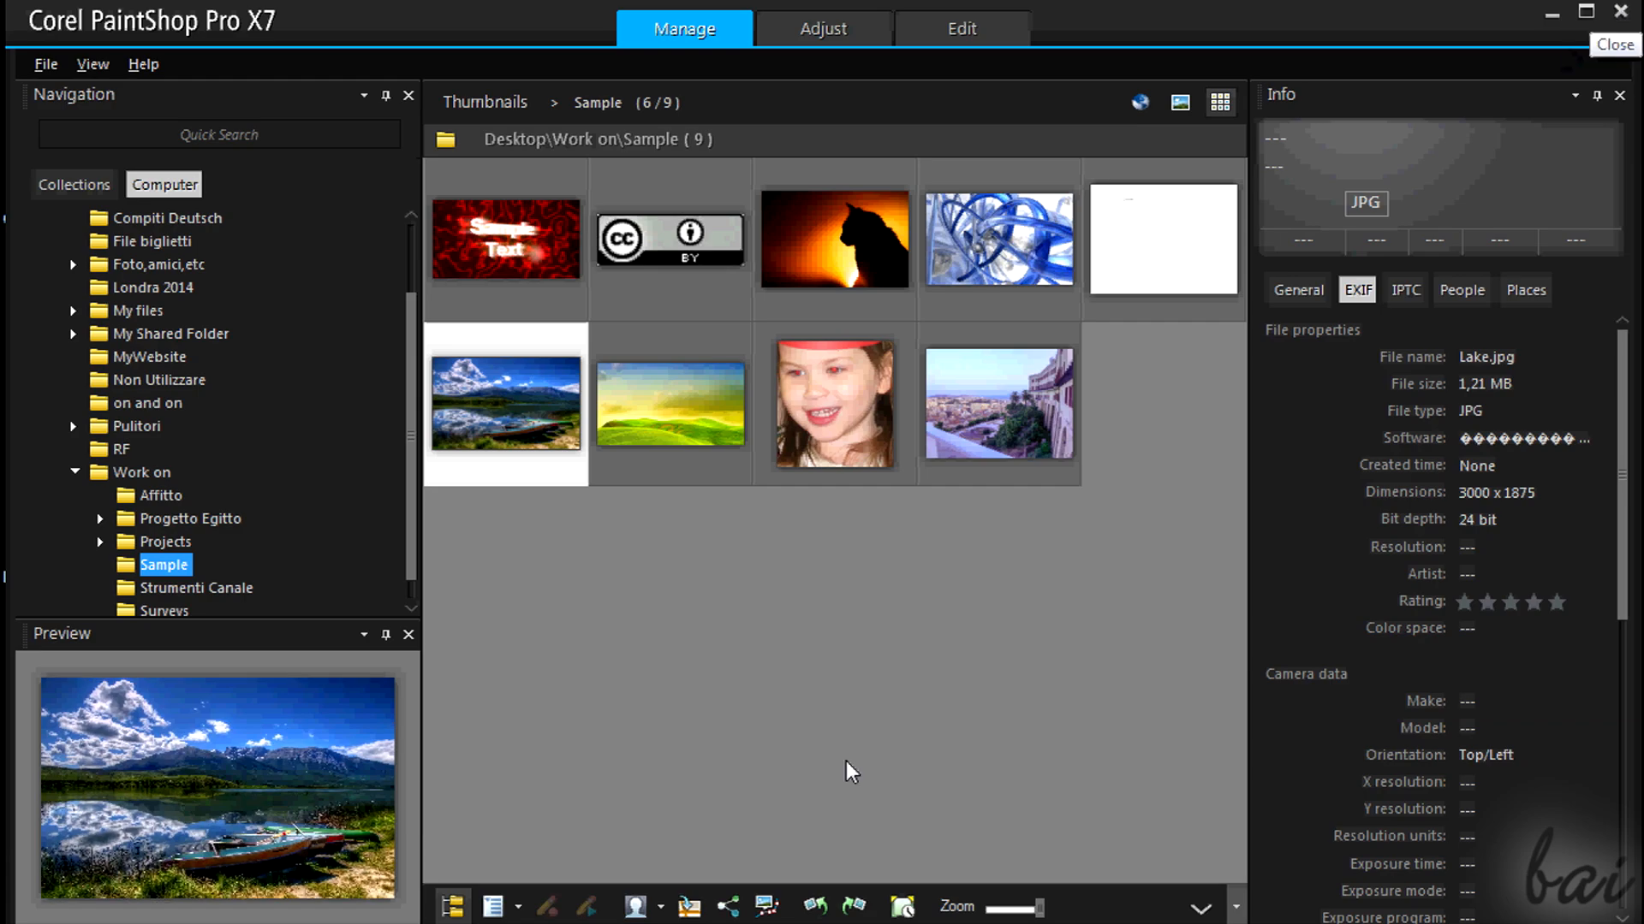
- Select the cat photo for its details, and open Landscape Green.jpg in the Adjust workspace
left_click(861, 226)
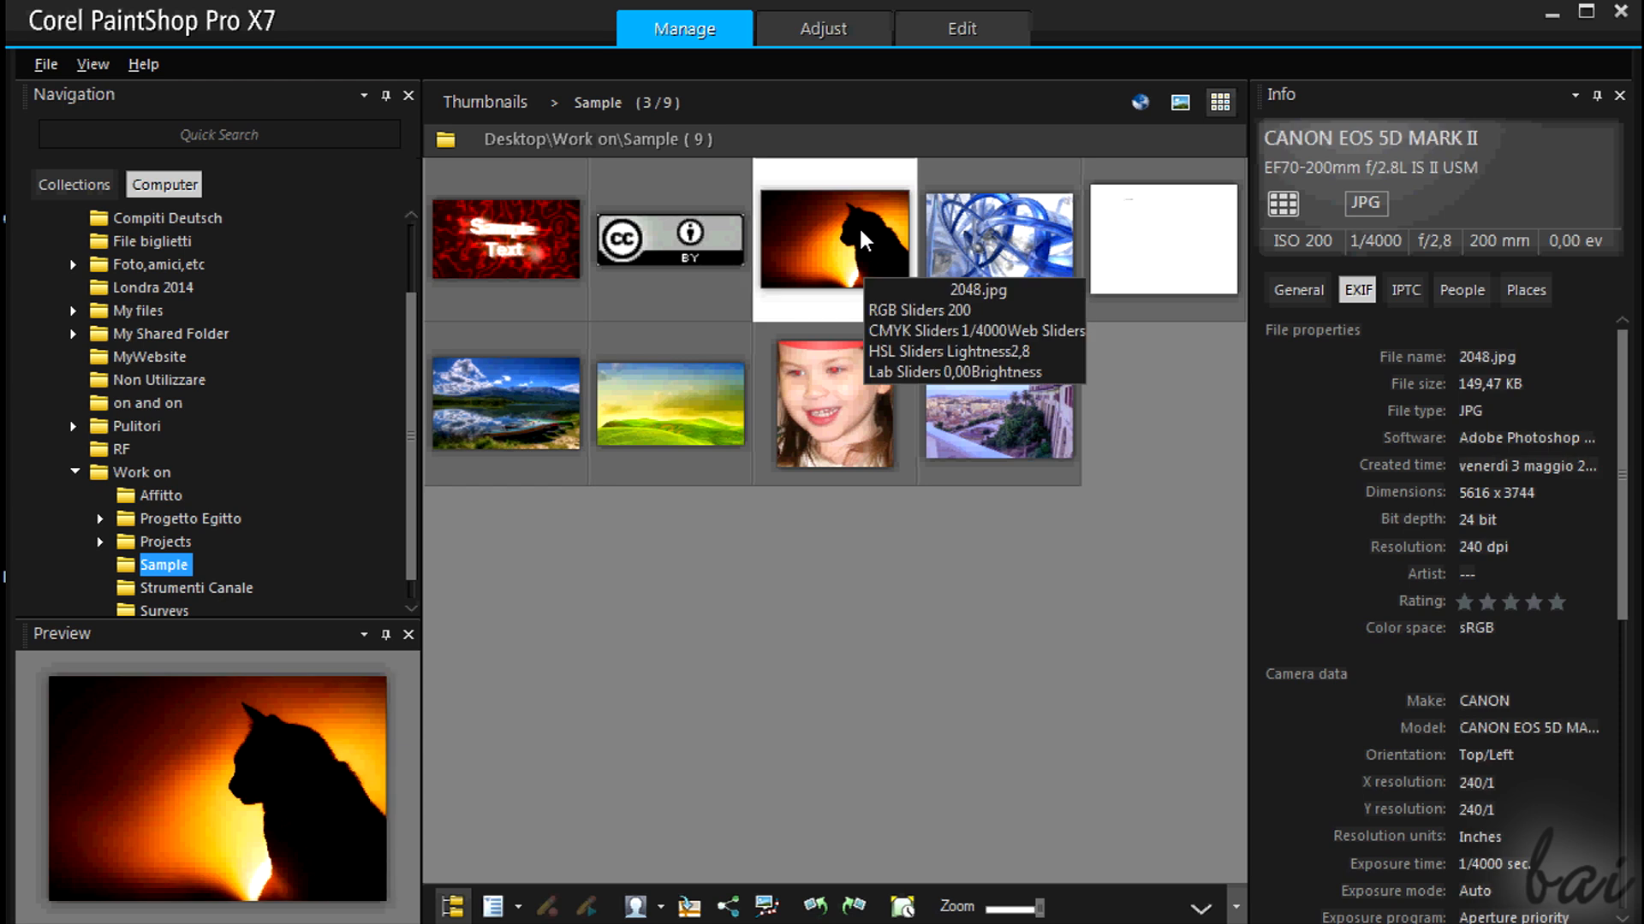
left_click(684, 421)
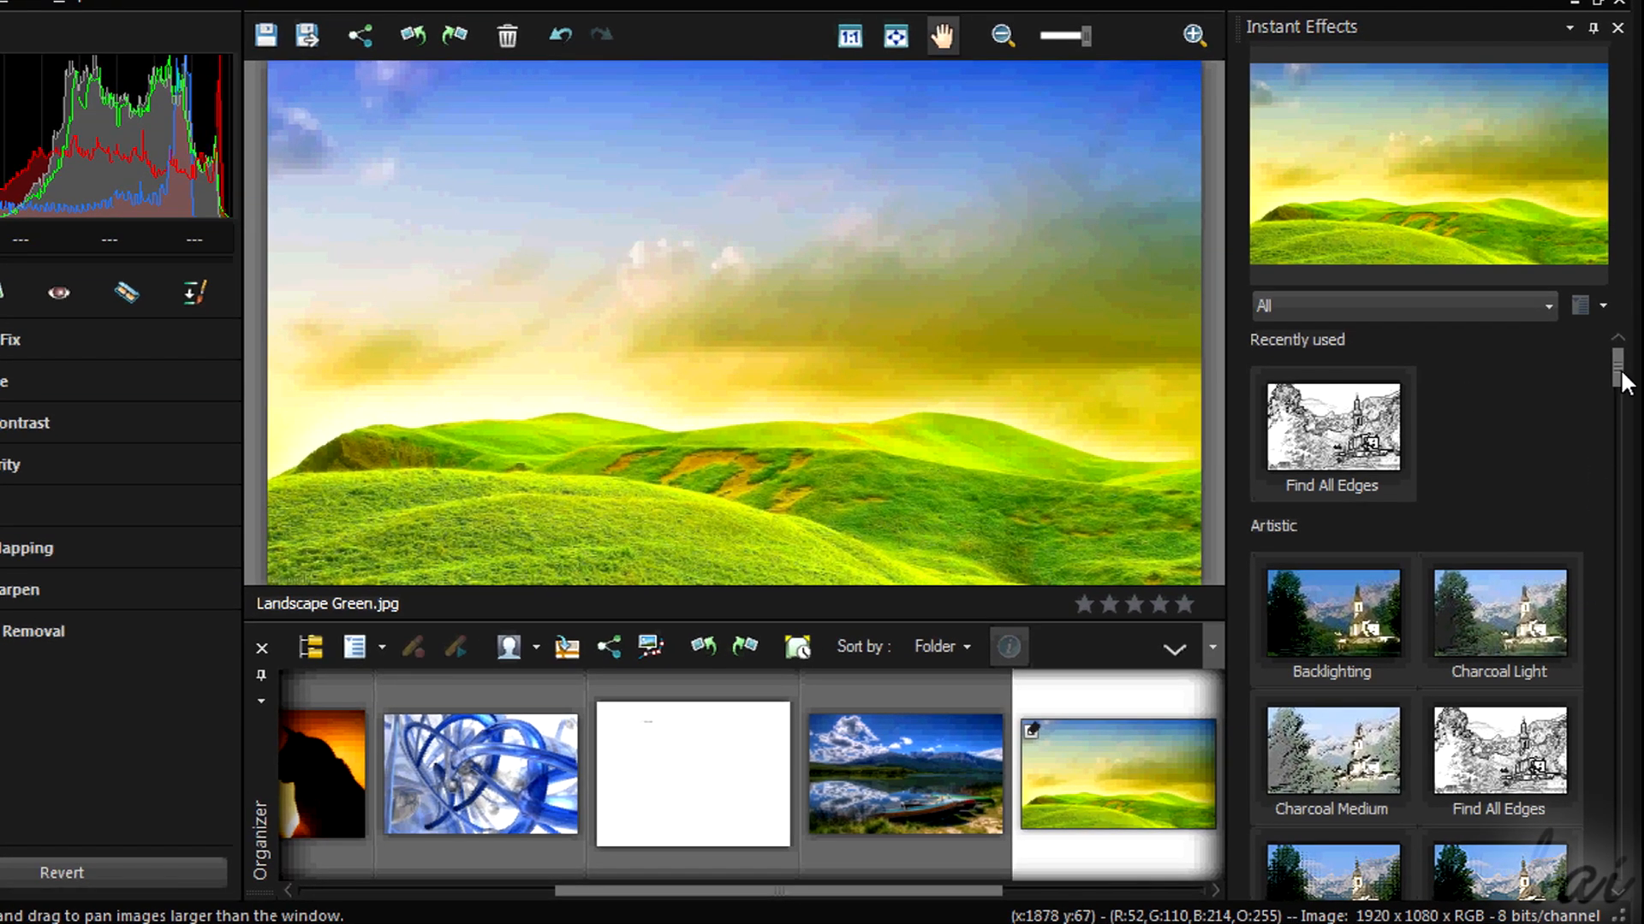
- Apply the High detail artistic instant effect to the green landscape photo and undo it
left_click_drag(1620, 383, 1618, 396)
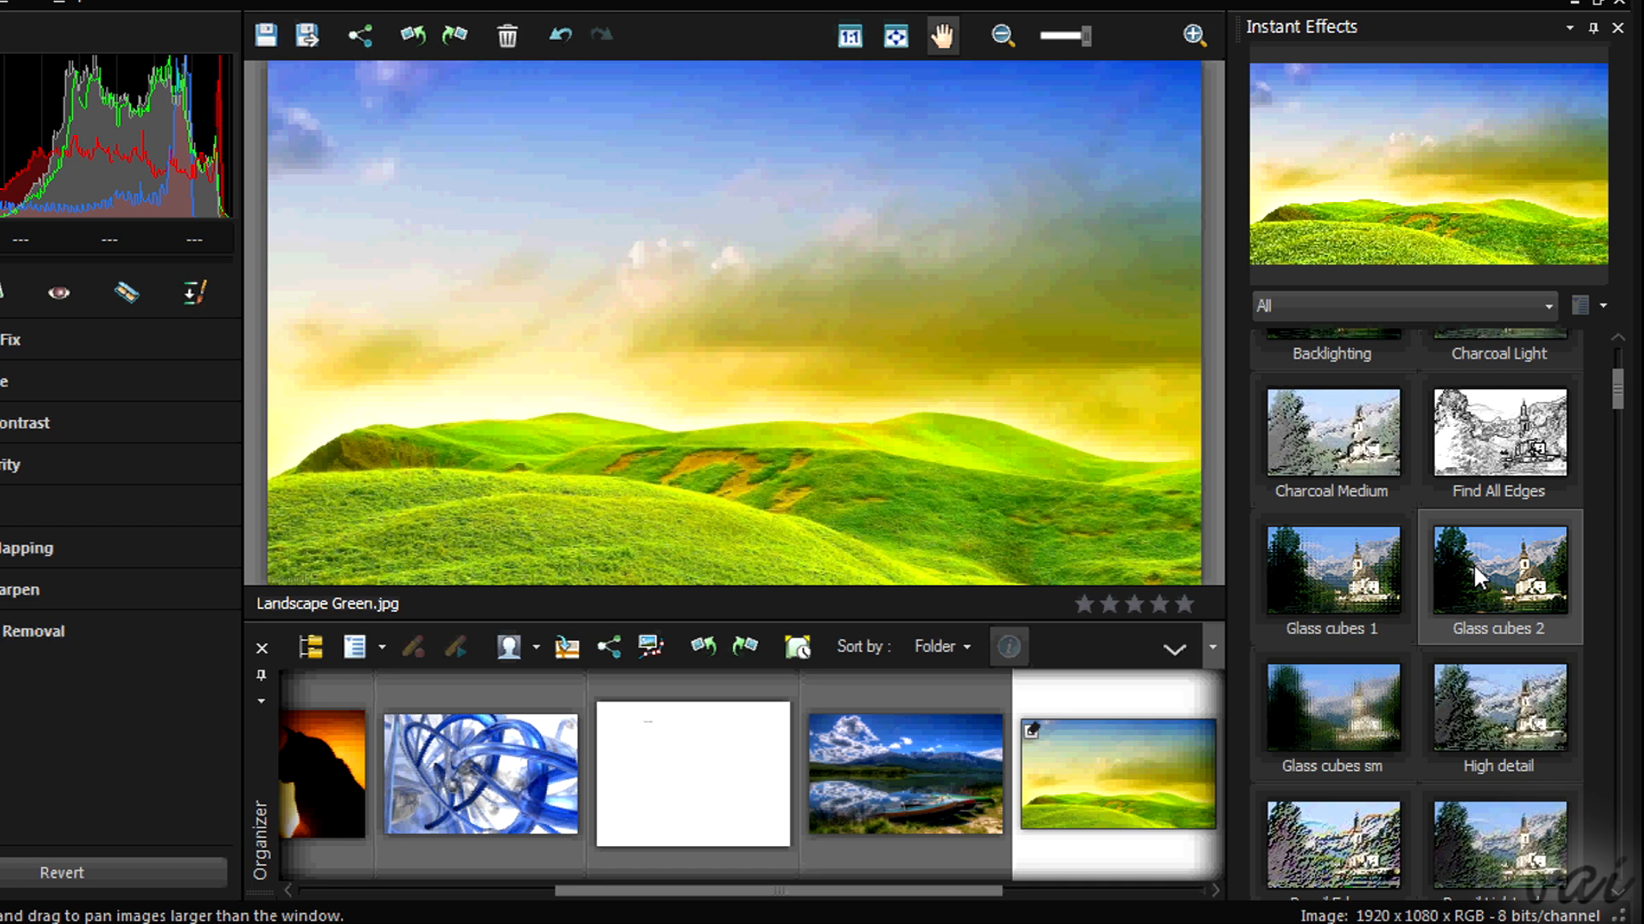
scroll(1476, 579, "up", 2)
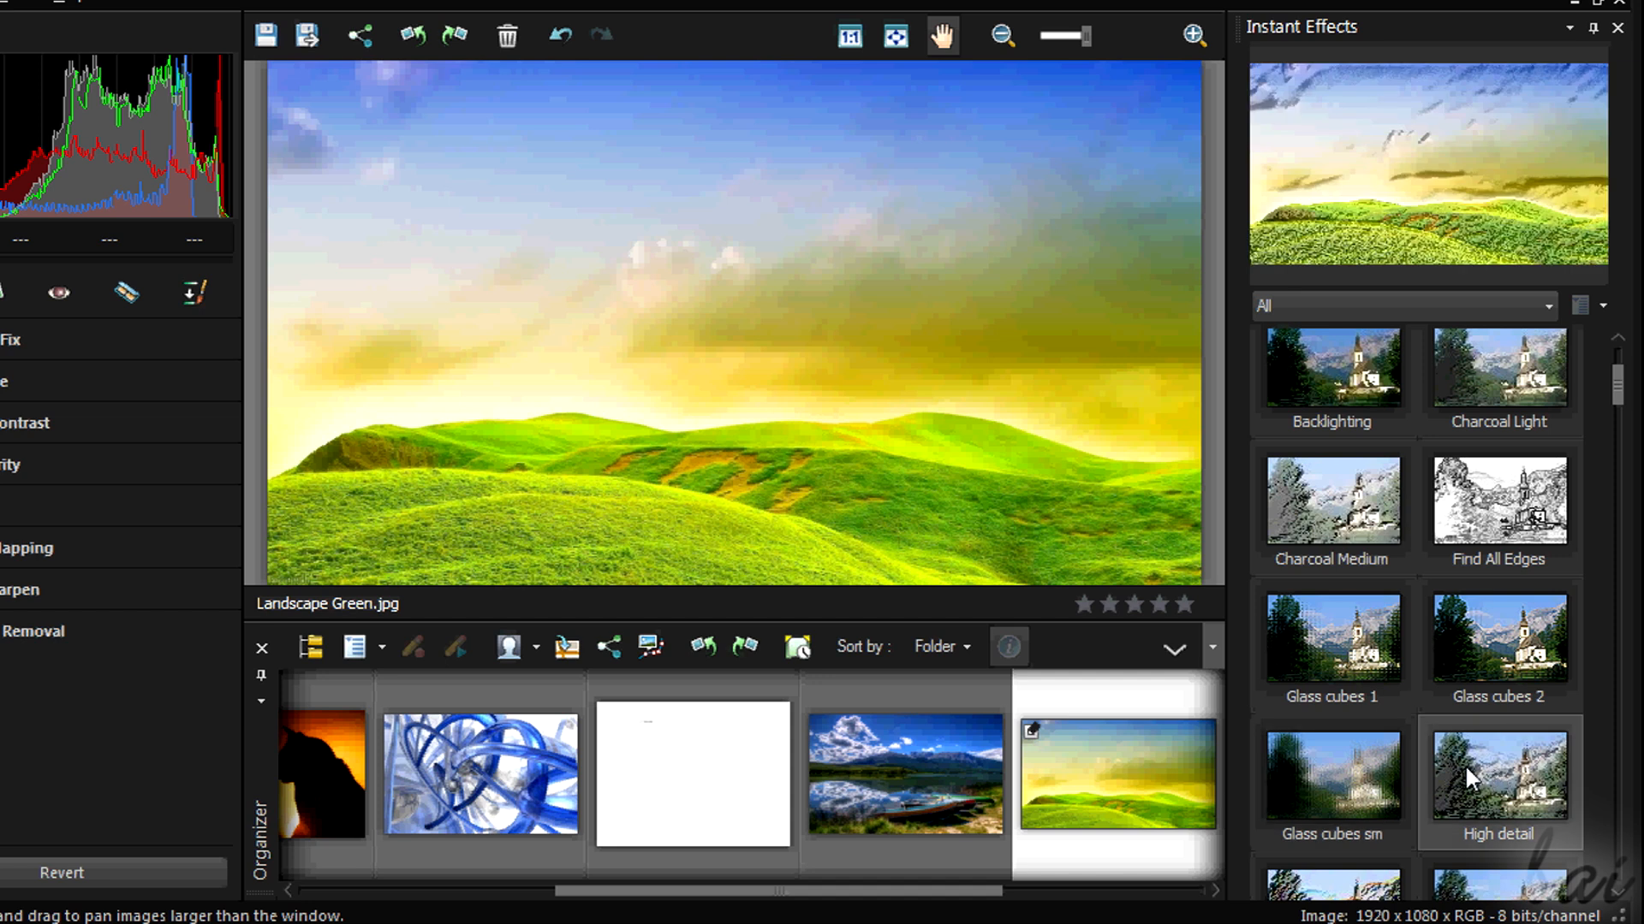
scroll(1455, 766, "down", 1)
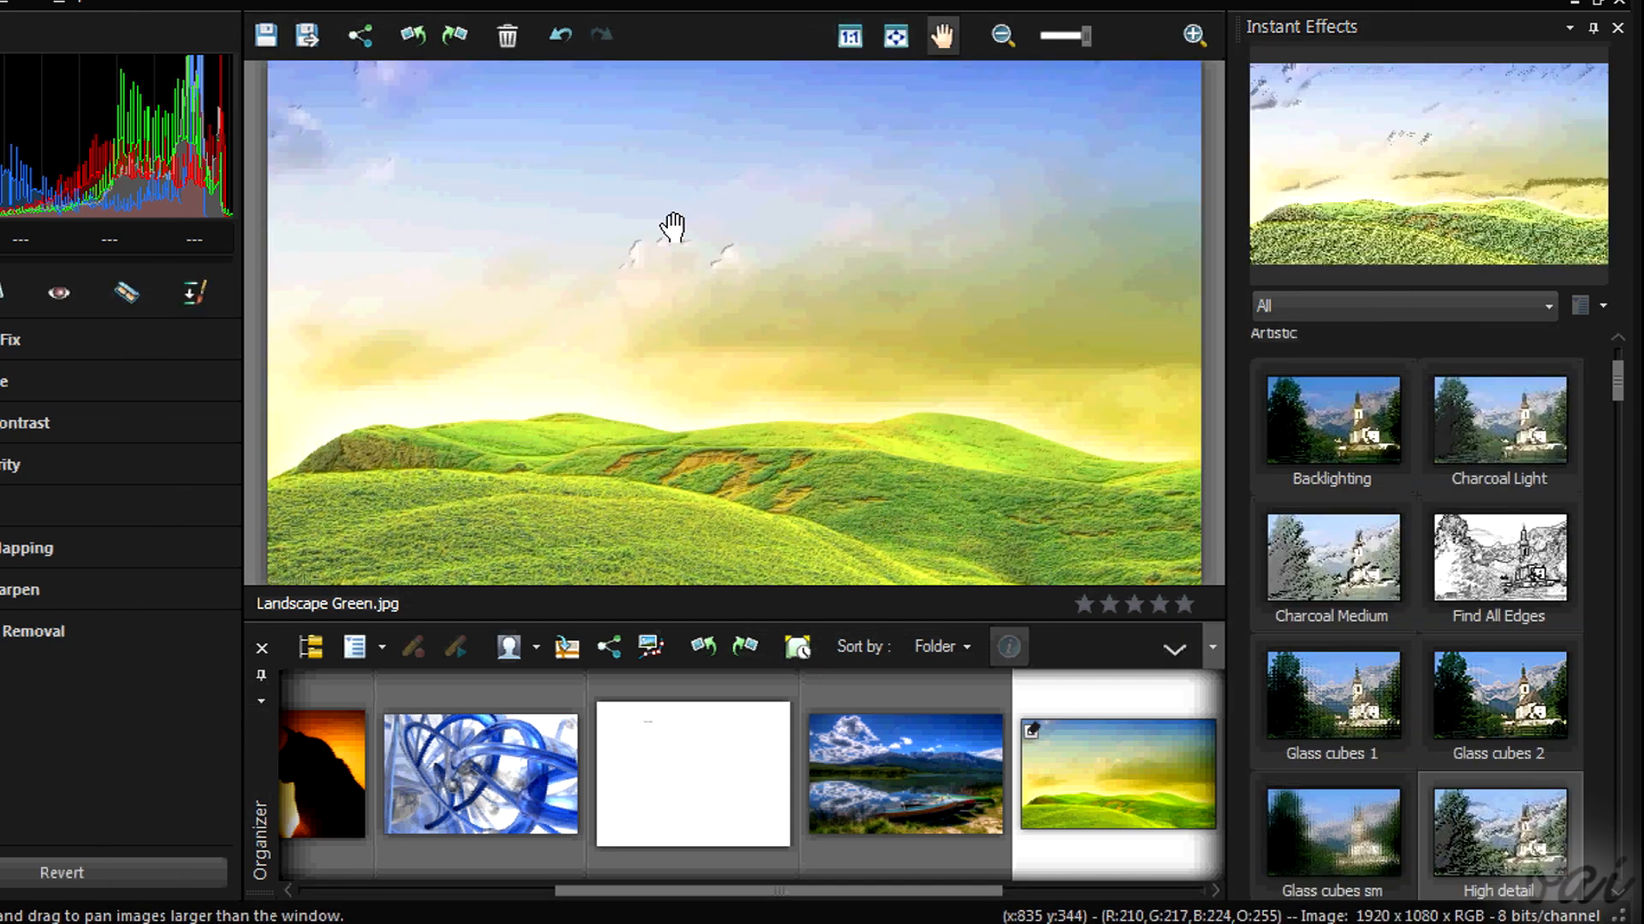
key("ctrl+z")
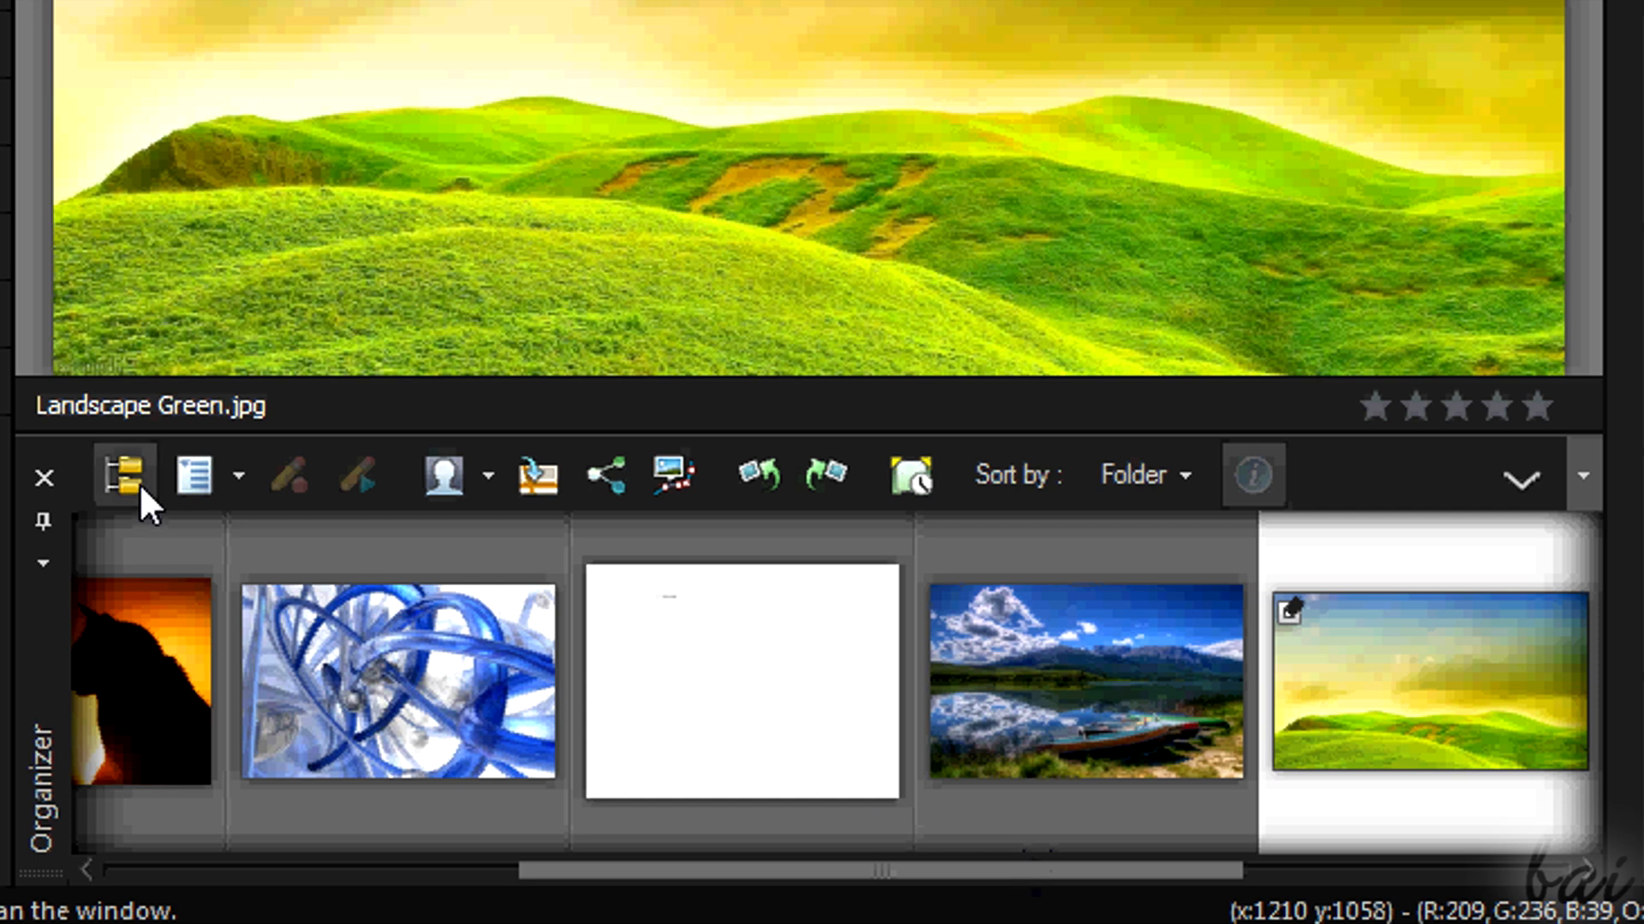
- Browse the Organizer strip, opening the lake, green landscape and red-eyes girl photos in turn
left_click_drag(616, 892, 548, 856)
left_click(1077, 569)
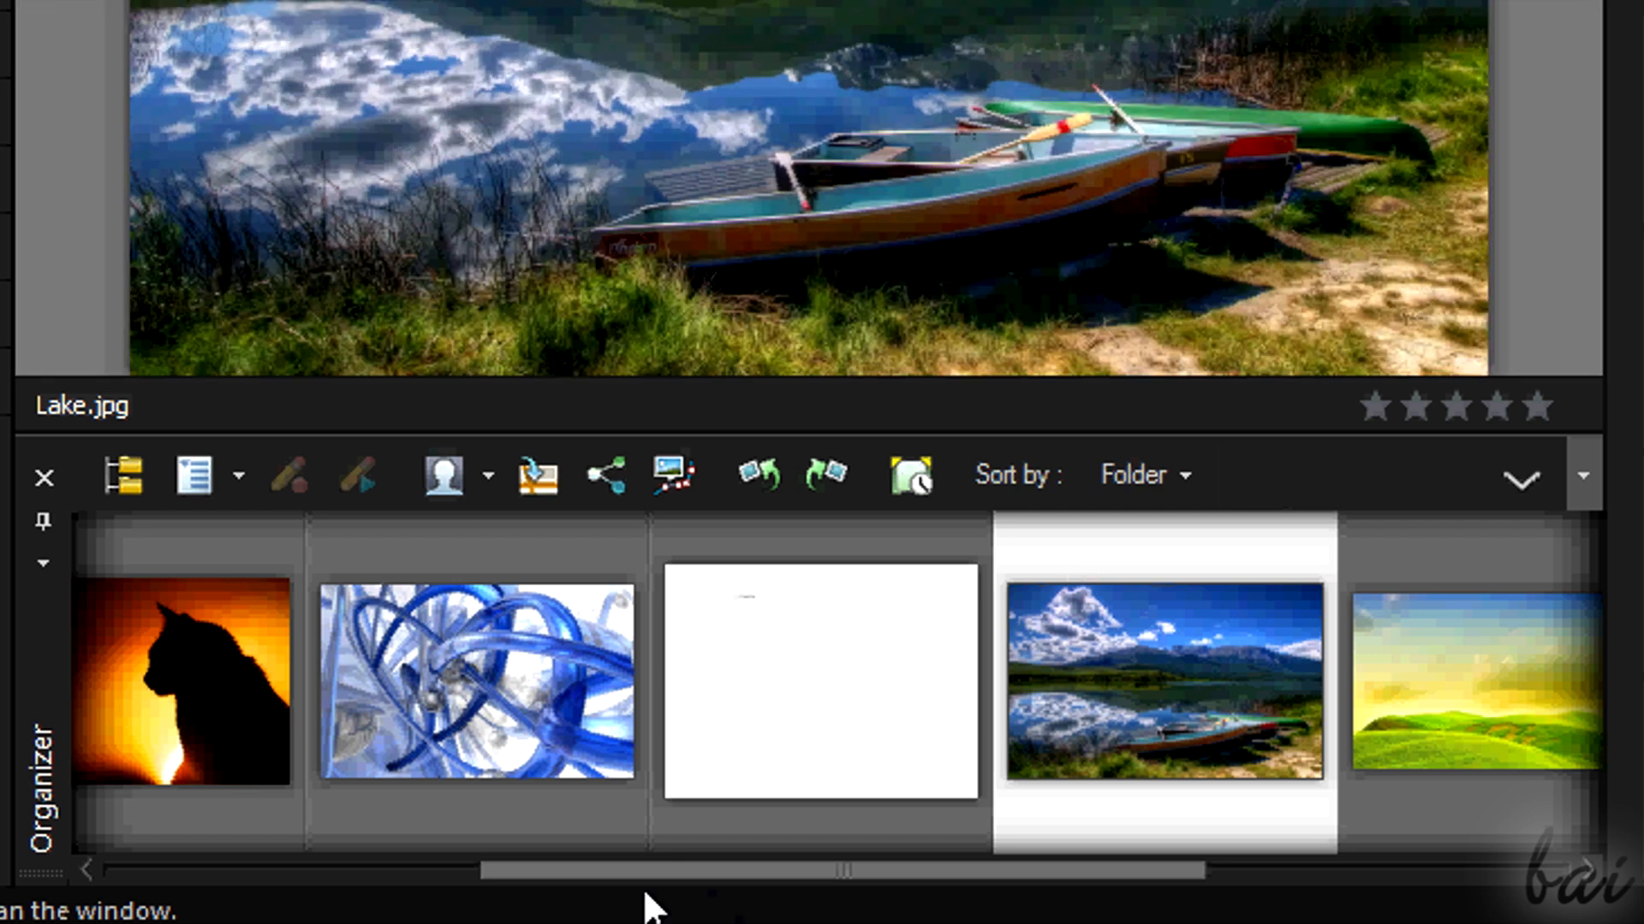
scroll(723, 873, "down", 1)
left_click(1326, 685)
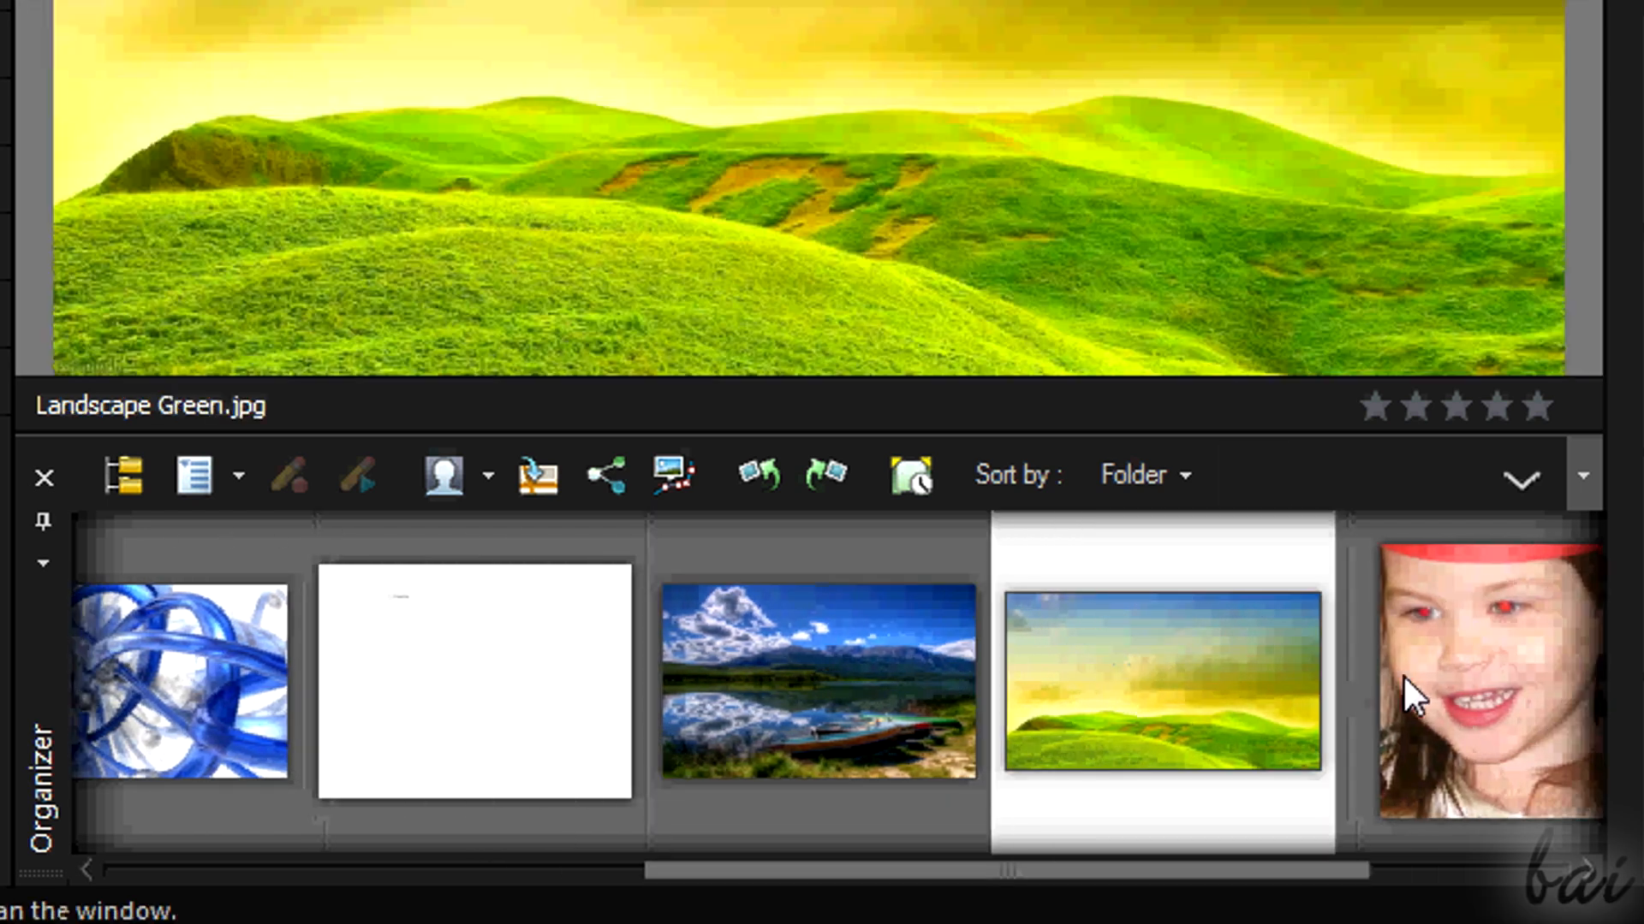
left_click(1449, 686)
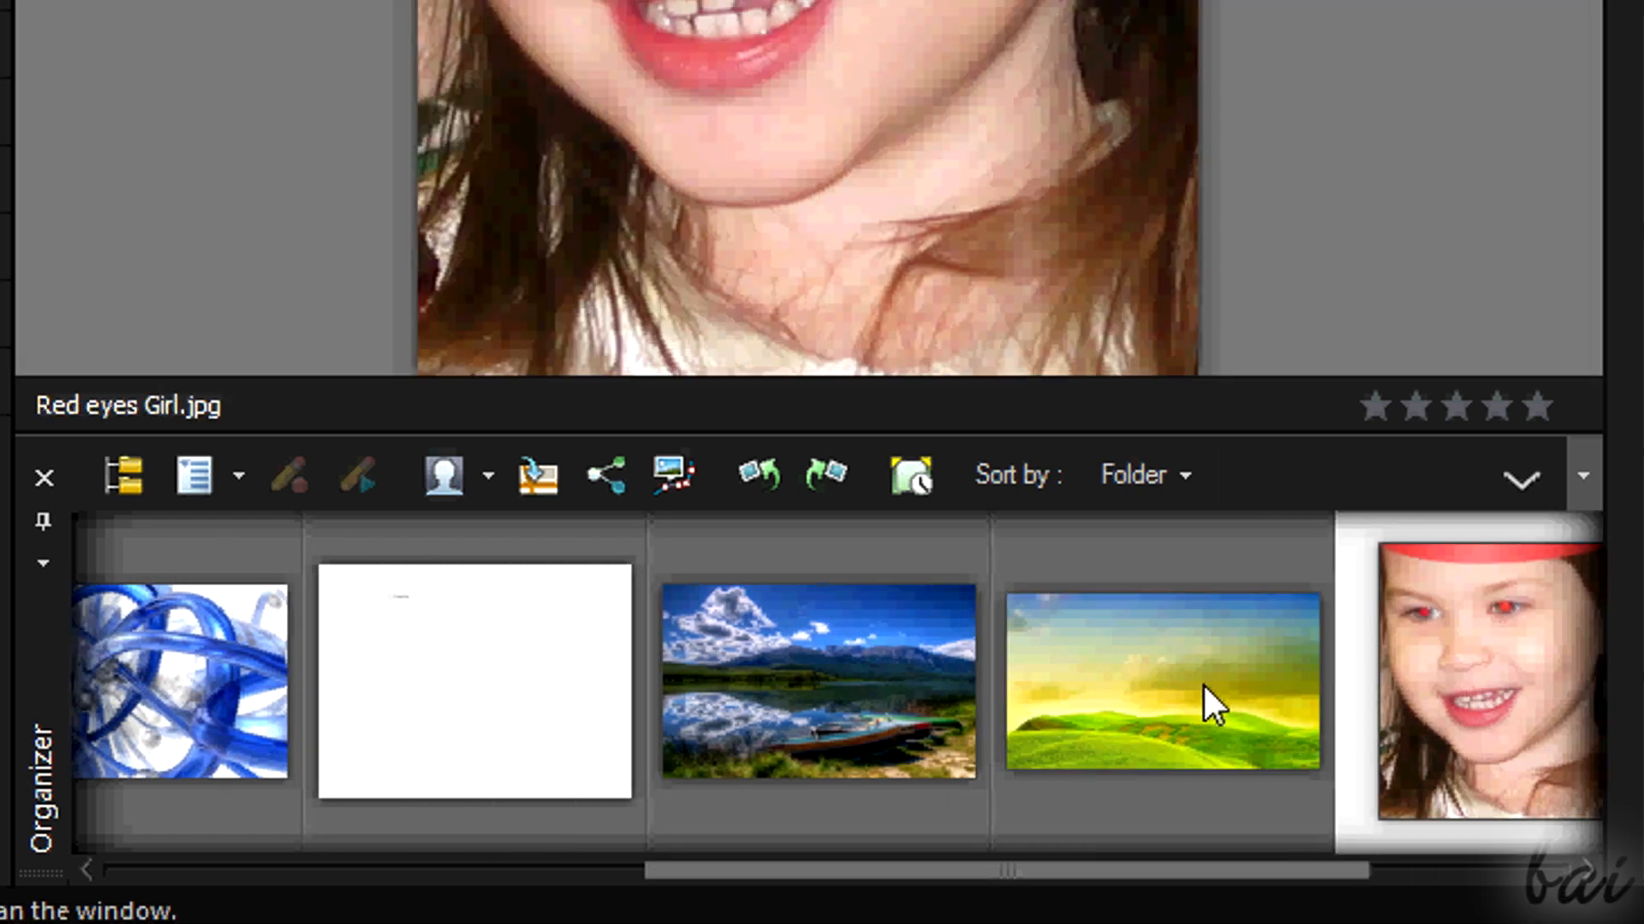
left_click(1185, 698)
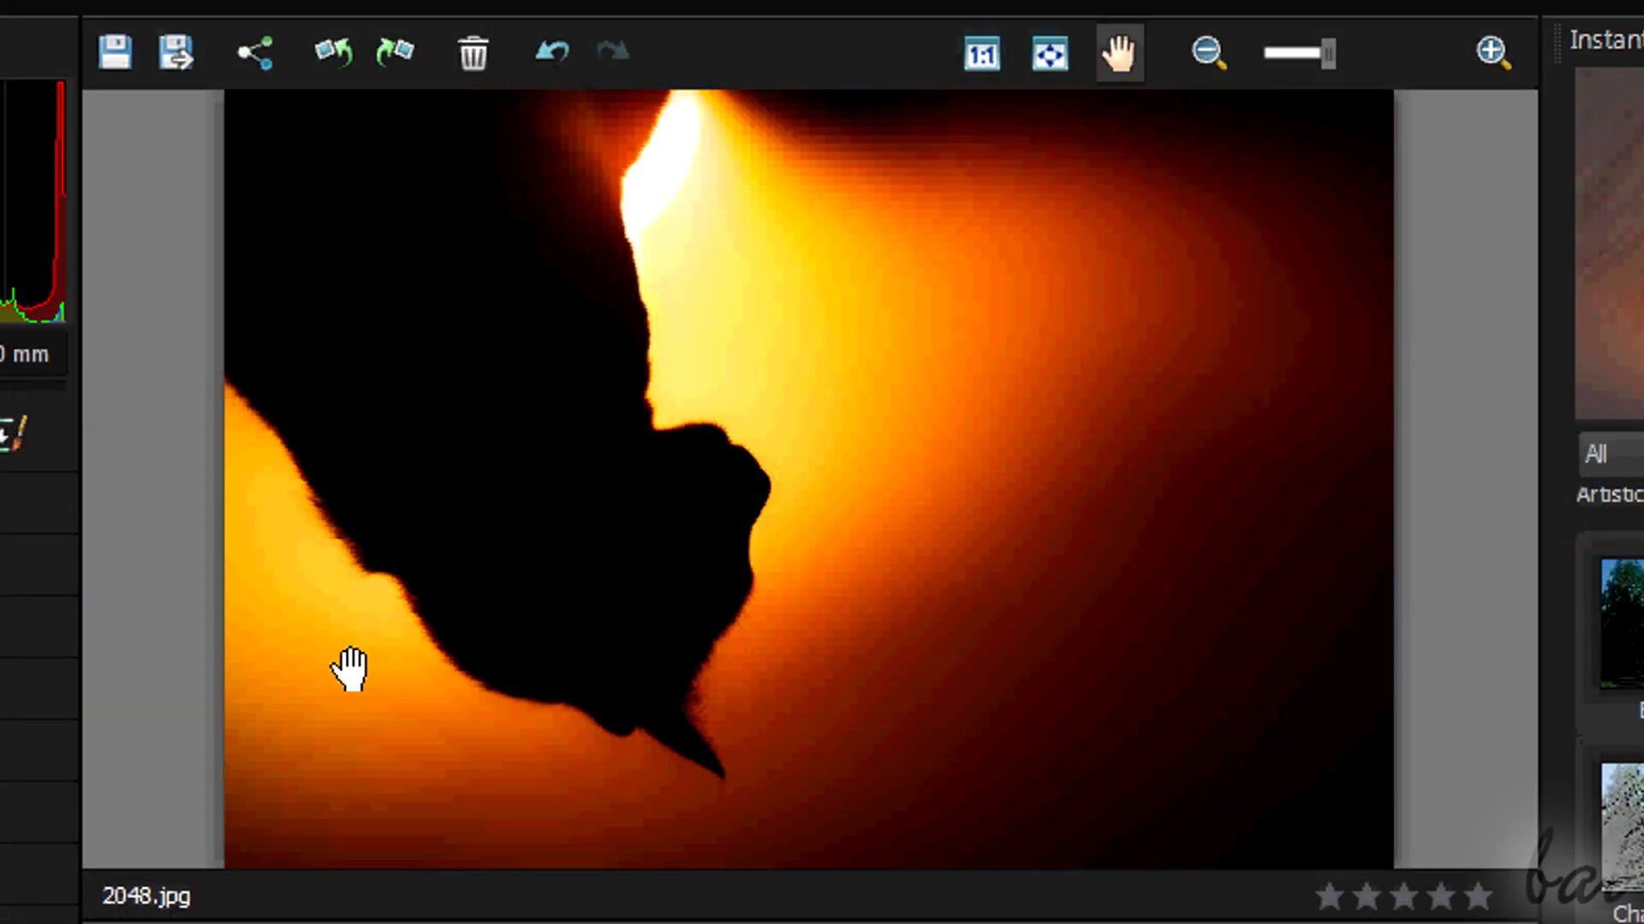
- Rotate the cat photo 2048.jpg right twice to bring it upright
left_click(394, 55)
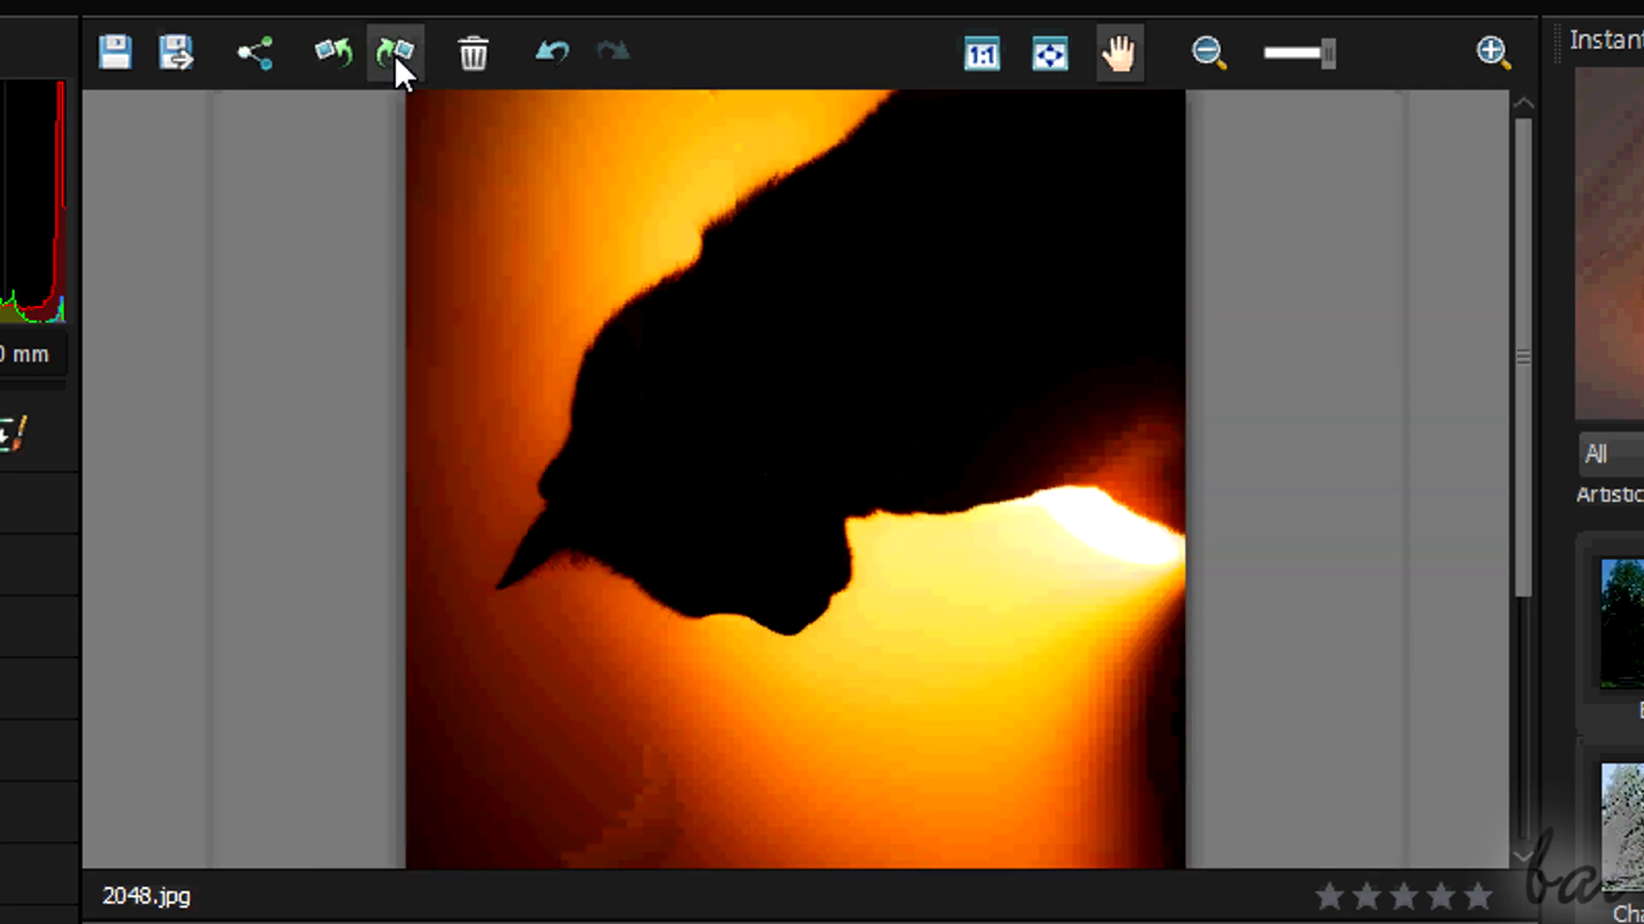
left_click(394, 53)
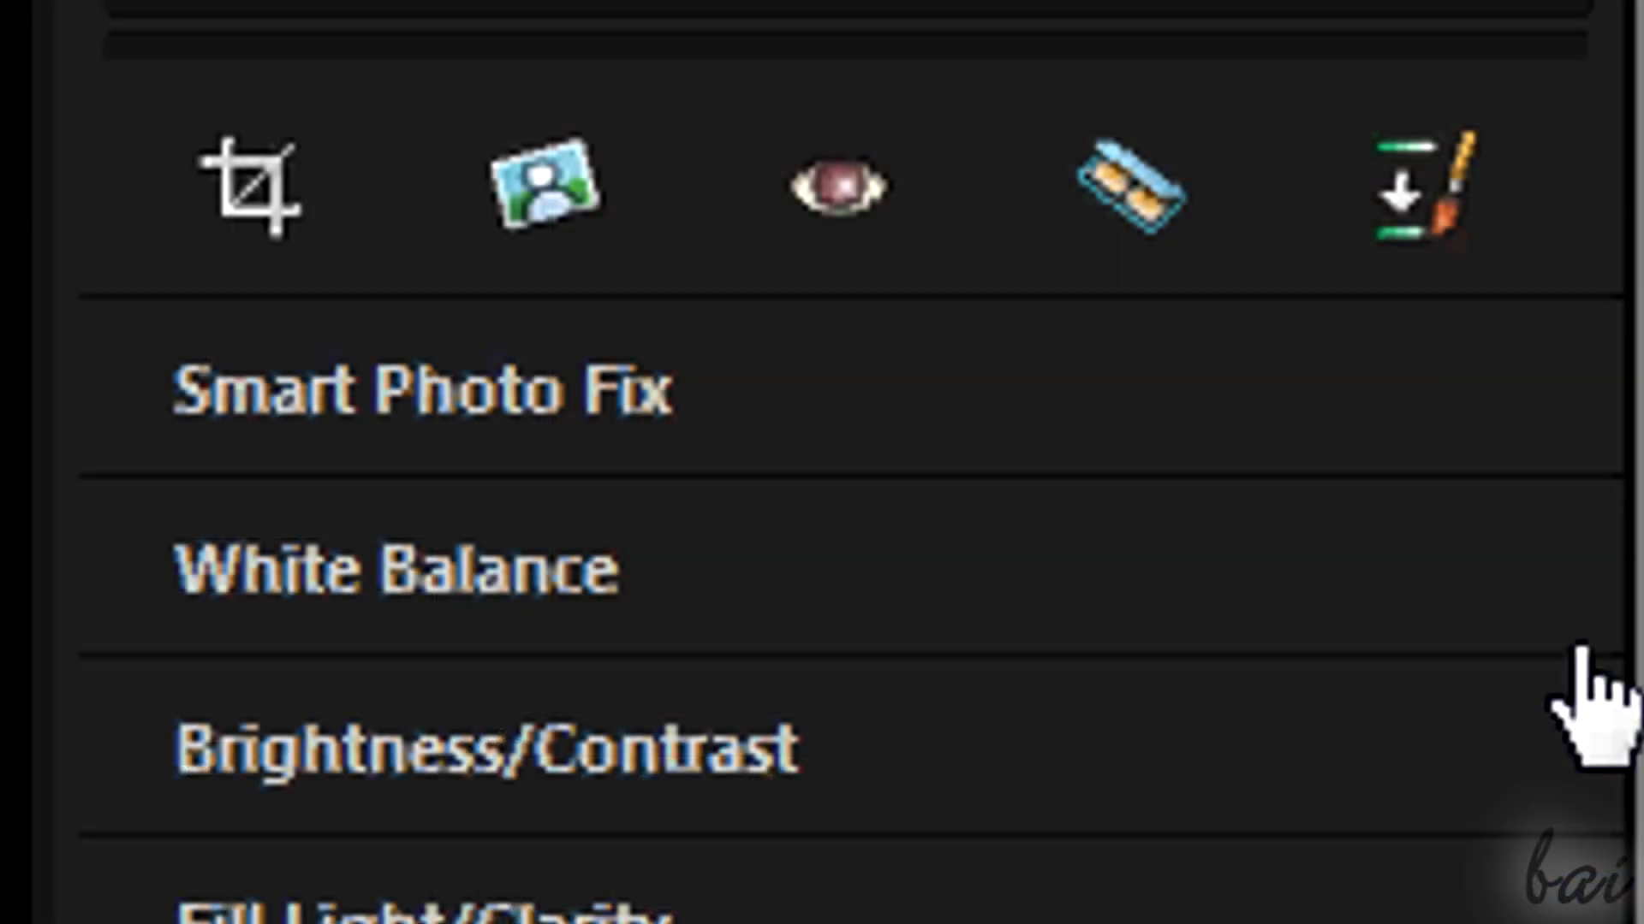
- Crop the photo closely around the cat's silhouette, with a crop area of about 1515 by 1136 pixels
left_click(242, 193)
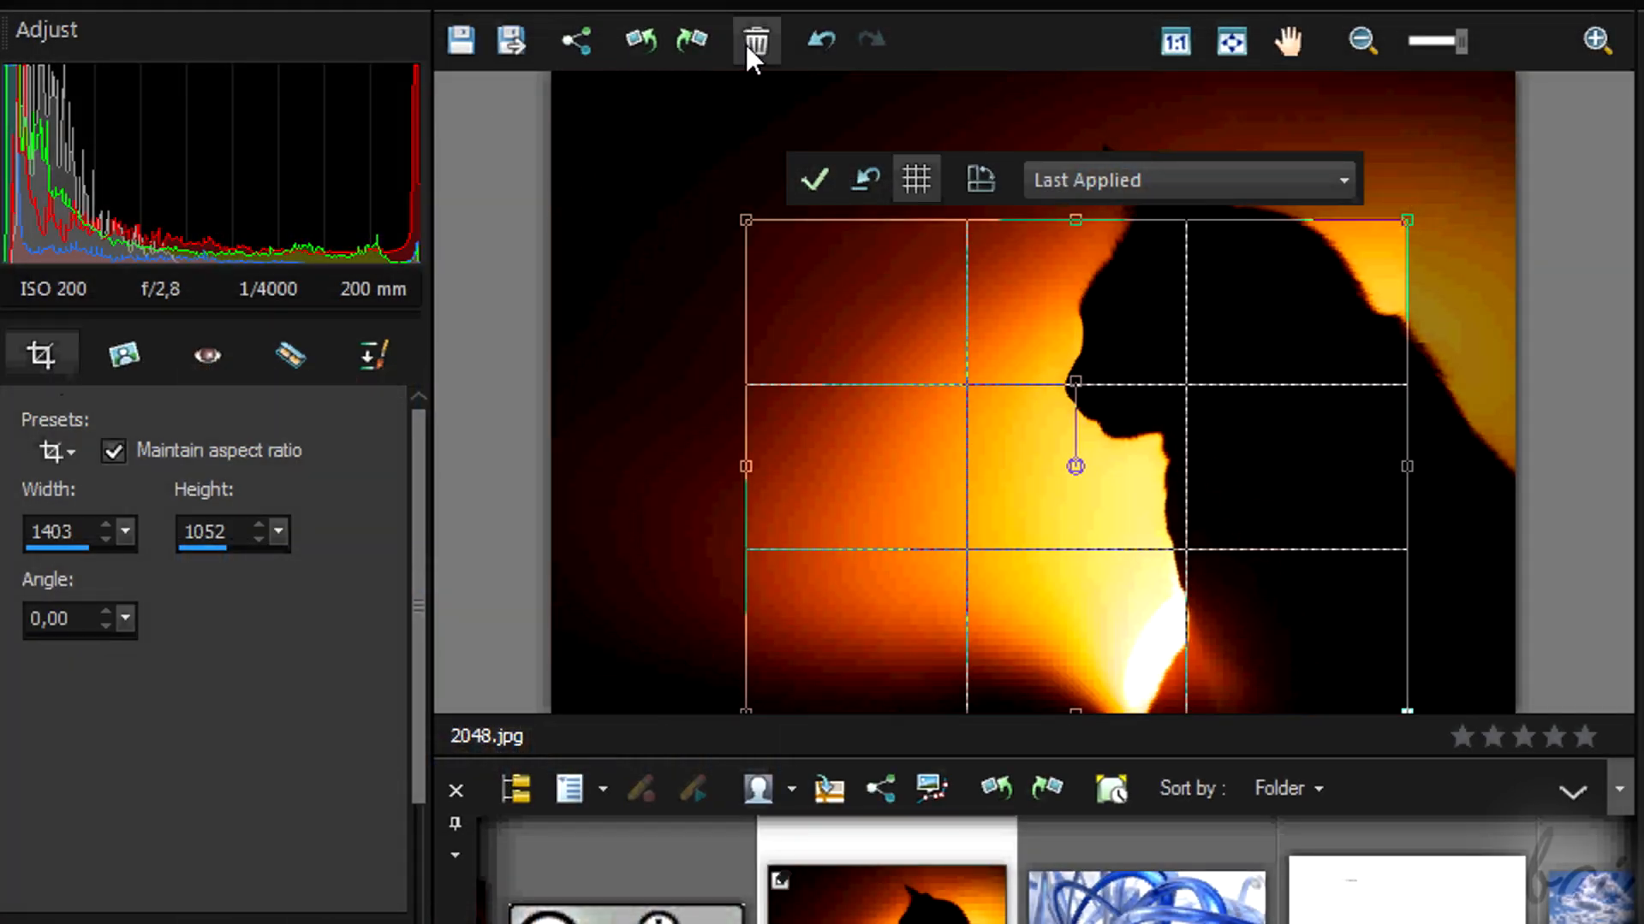
left_click_drag(1031, 363, 1060, 266)
left_click_drag(1137, 322, 1141, 327)
mouse_move(1354, 476)
left_mouse_down()
mouse_move(1119, 414)
mouse_move(1364, 461)
left_mouse_up()
left_click_drag(851, 169, 782, 167)
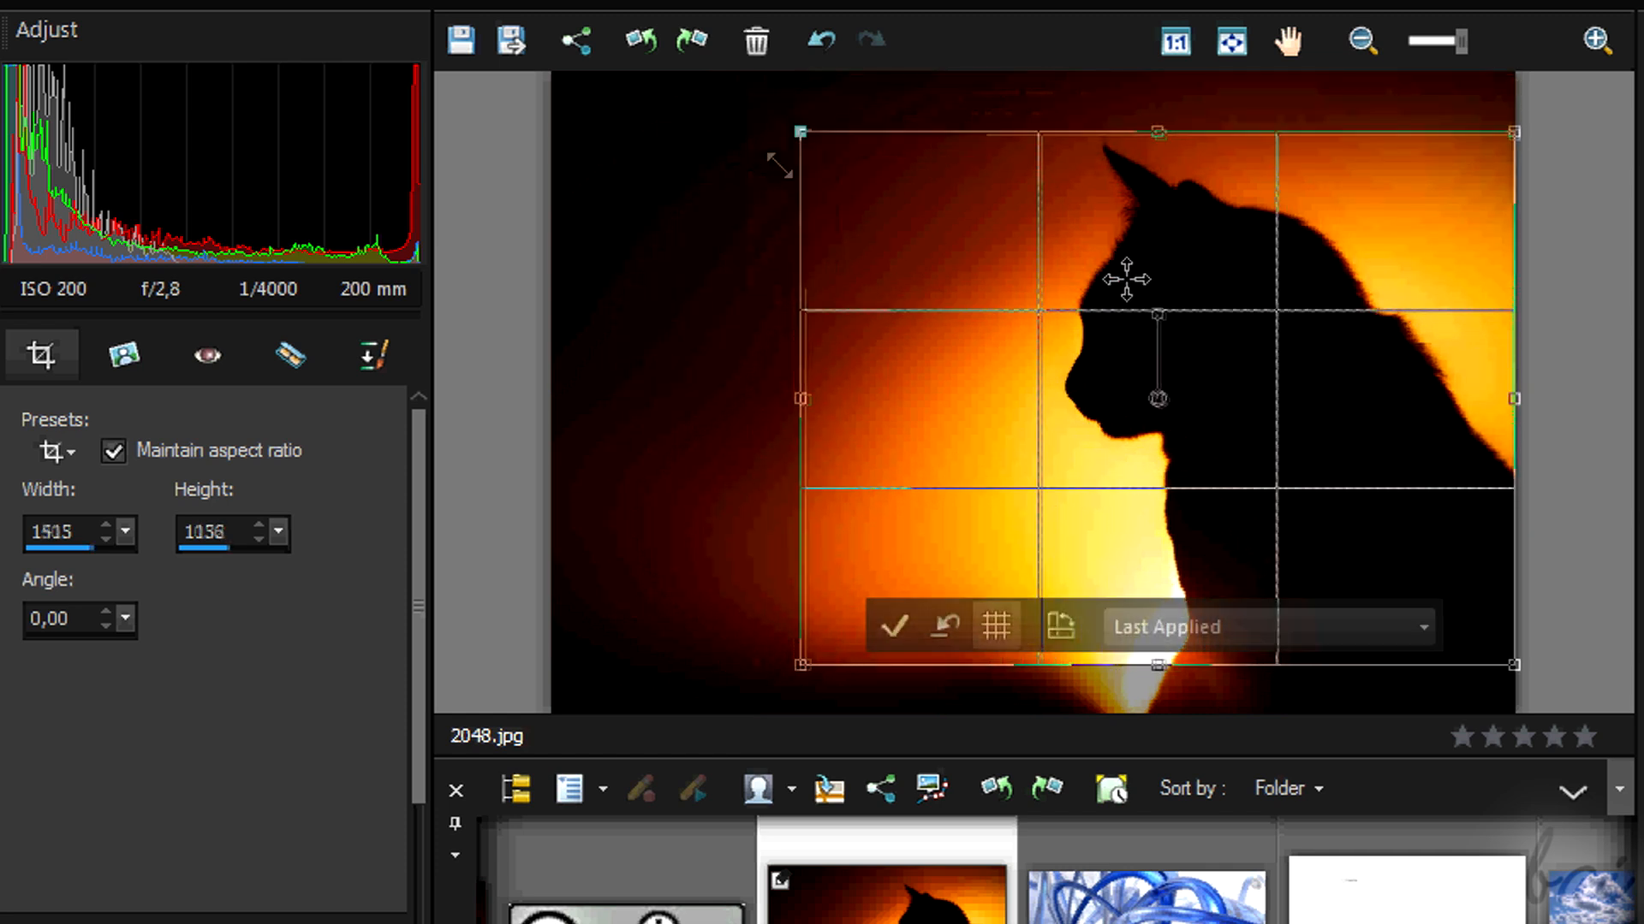
mouse_move(1135, 341)
left_mouse_down()
mouse_move(1152, 342)
mouse_move(1124, 336)
mouse_move(1138, 310)
left_mouse_up()
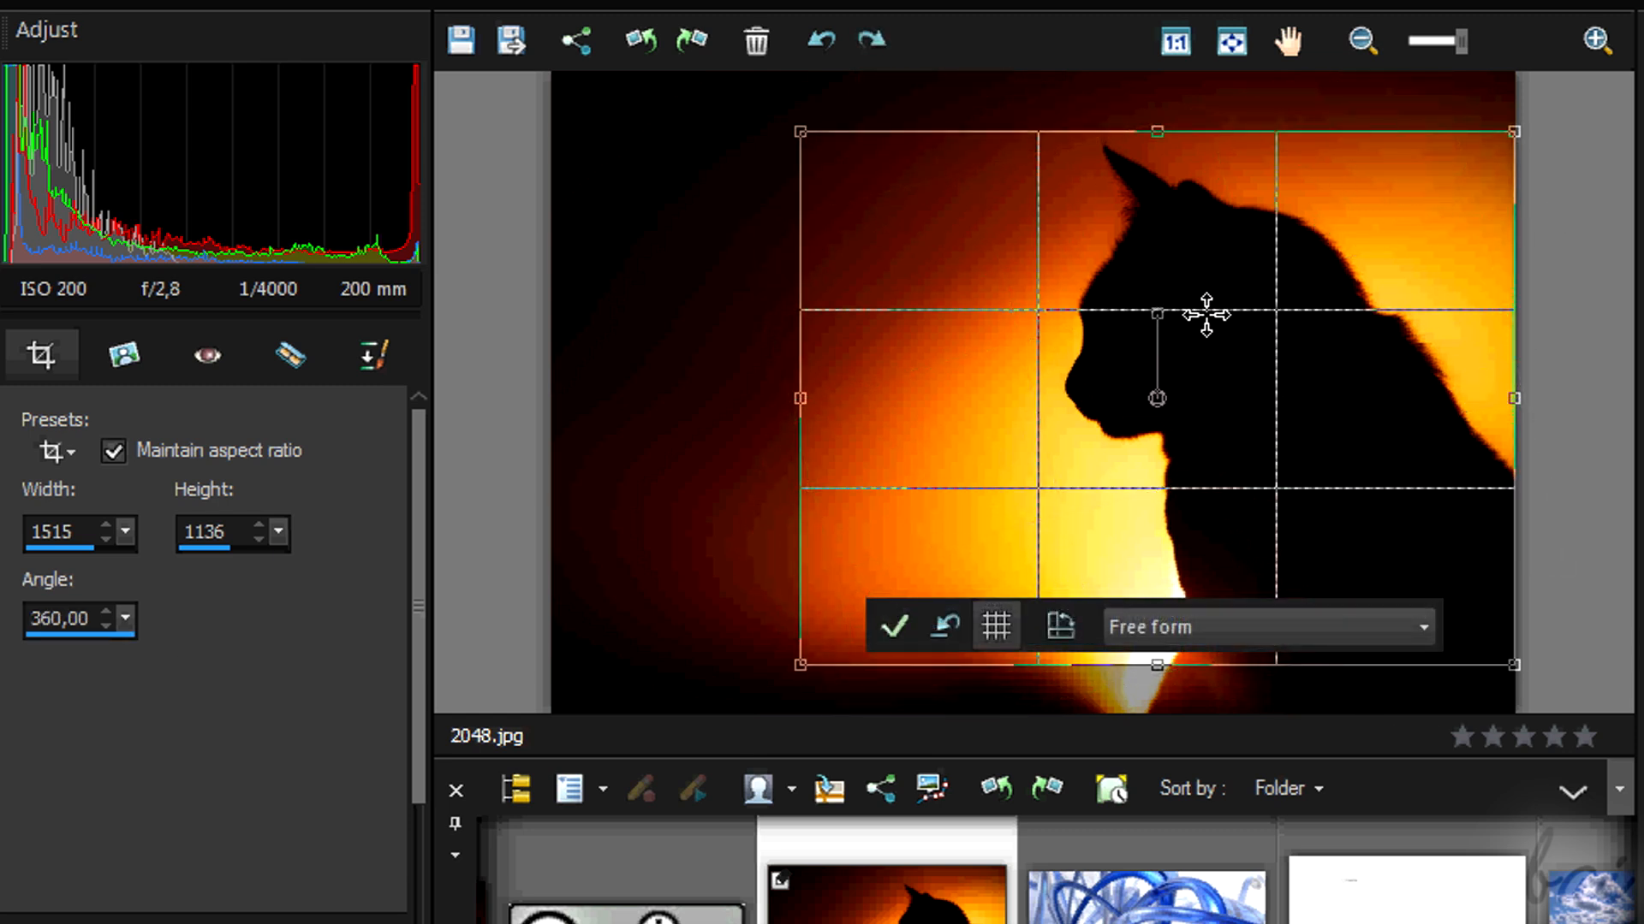
left_click(899, 629)
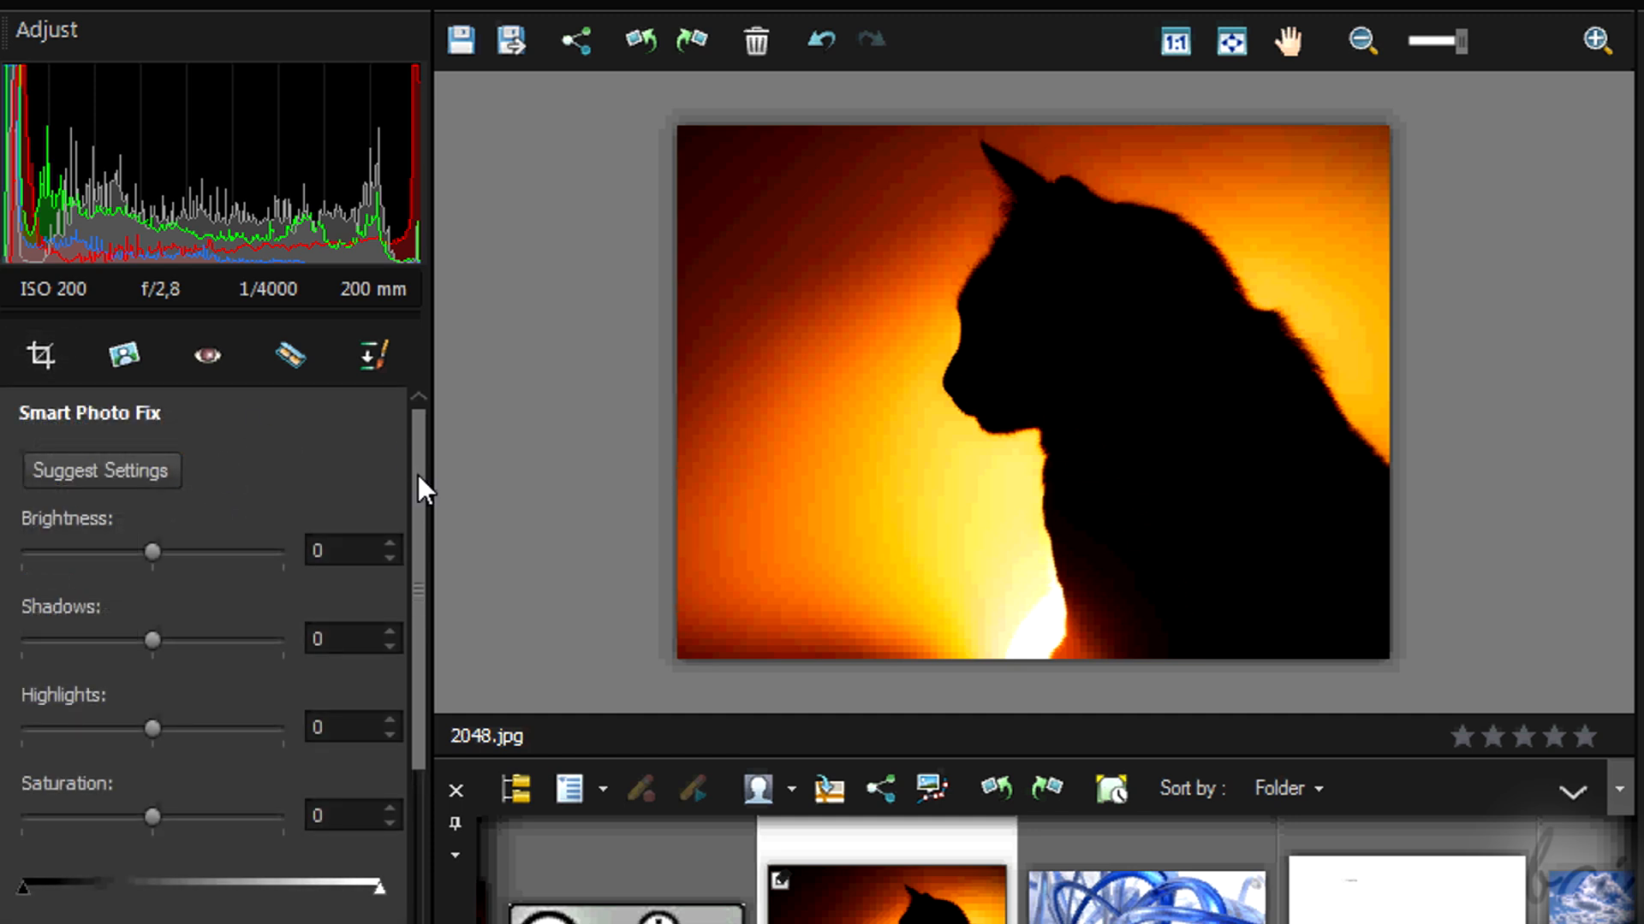
- Raise the brightness slightly and lower the shadows of the cropped cat photo in Smart Photo Fix
left_click_drag(425, 446, 411, 796)
left_click_drag(408, 854, 392, 438)
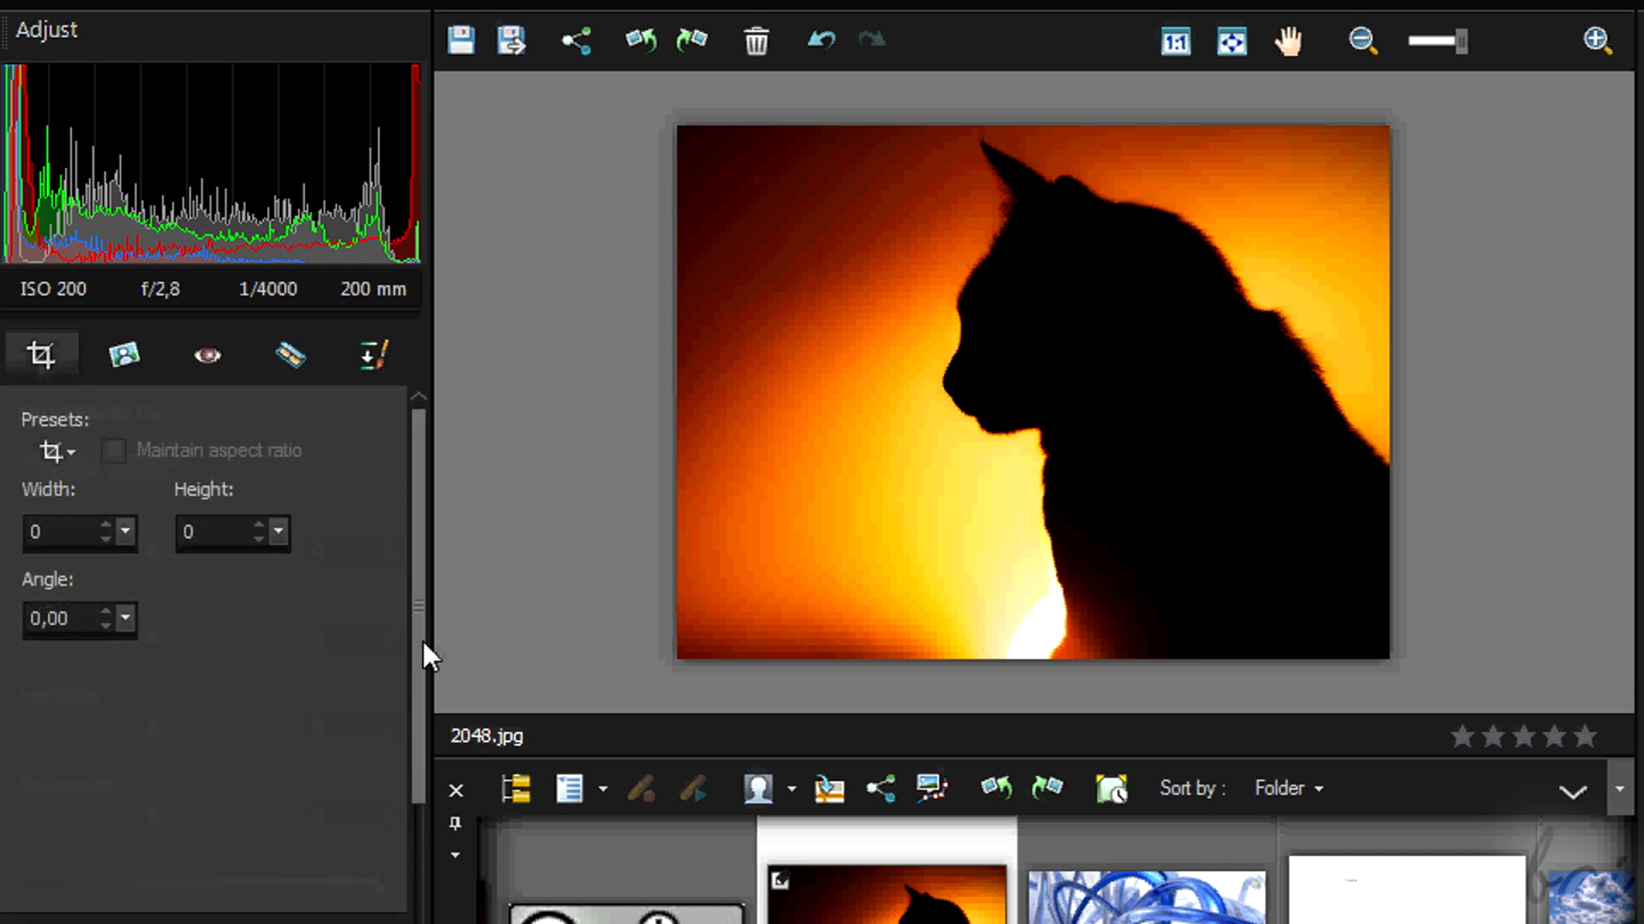
left_click_drag(419, 645, 411, 866)
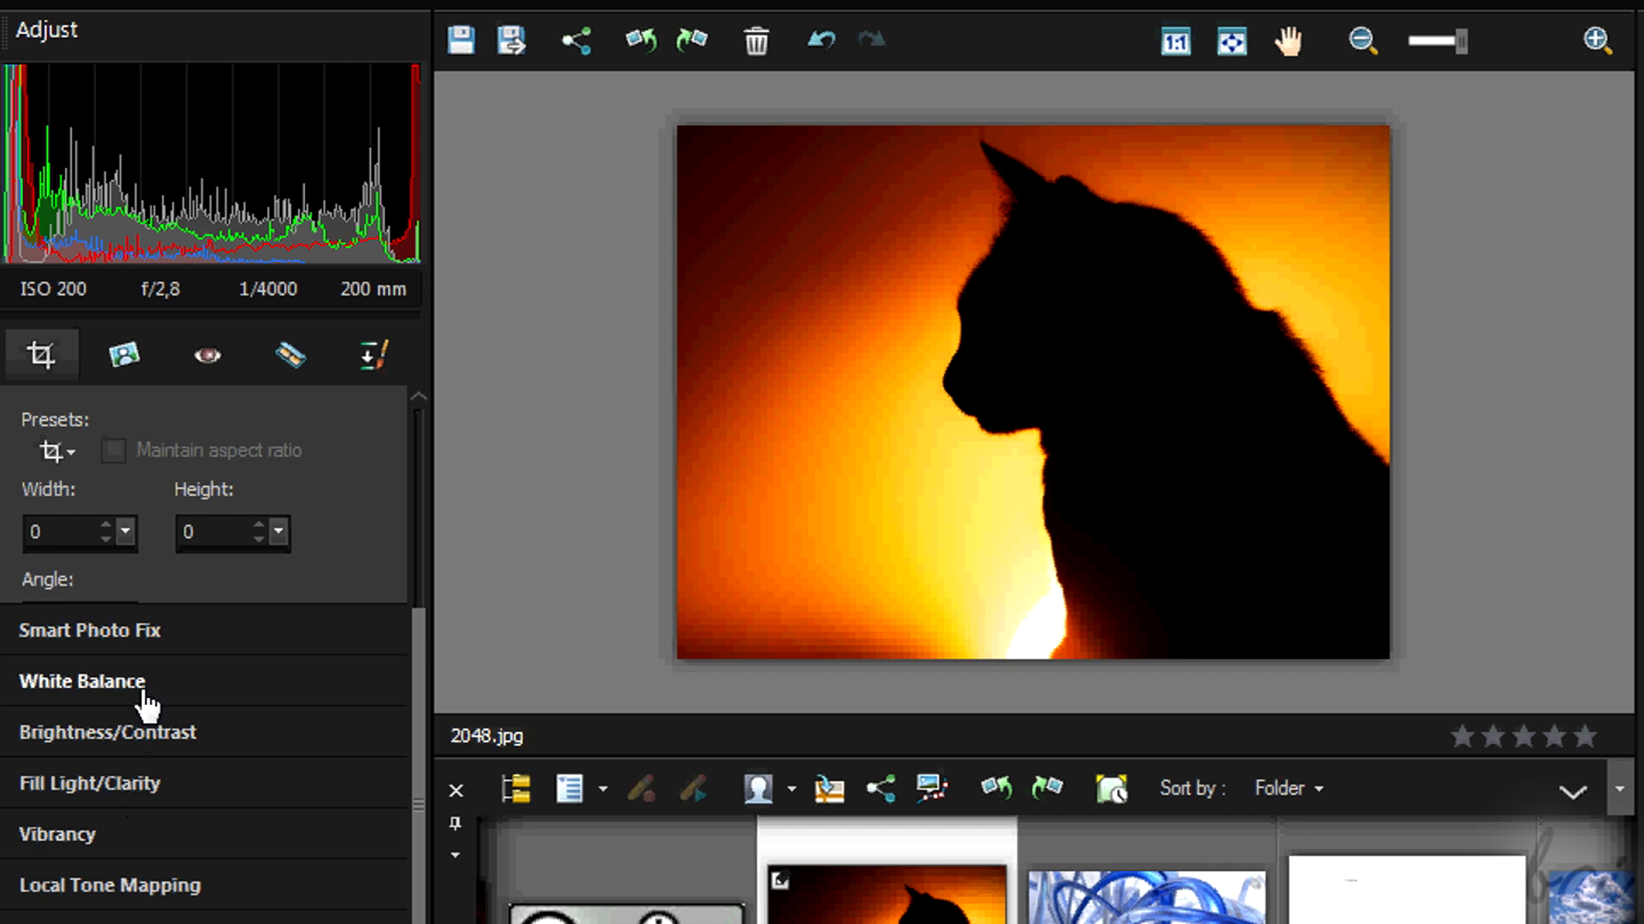
left_click(111, 634)
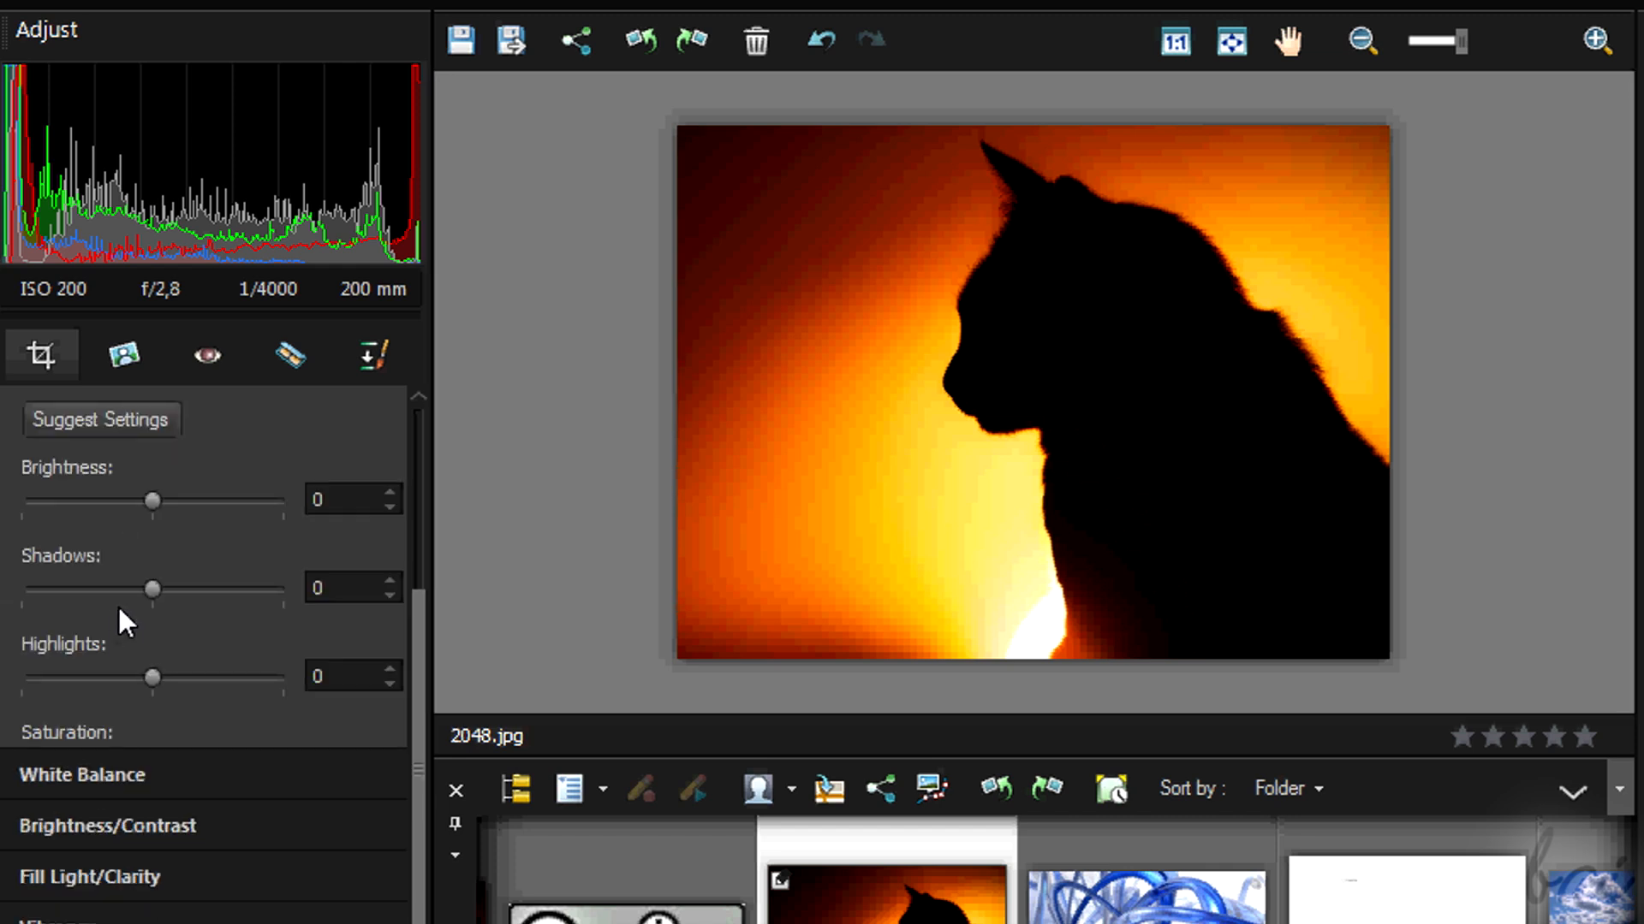
mouse_move(157, 498)
left_mouse_down()
mouse_move(220, 506)
mouse_move(163, 498)
mouse_move(185, 502)
left_mouse_up()
left_click_drag(152, 590, 105, 587)
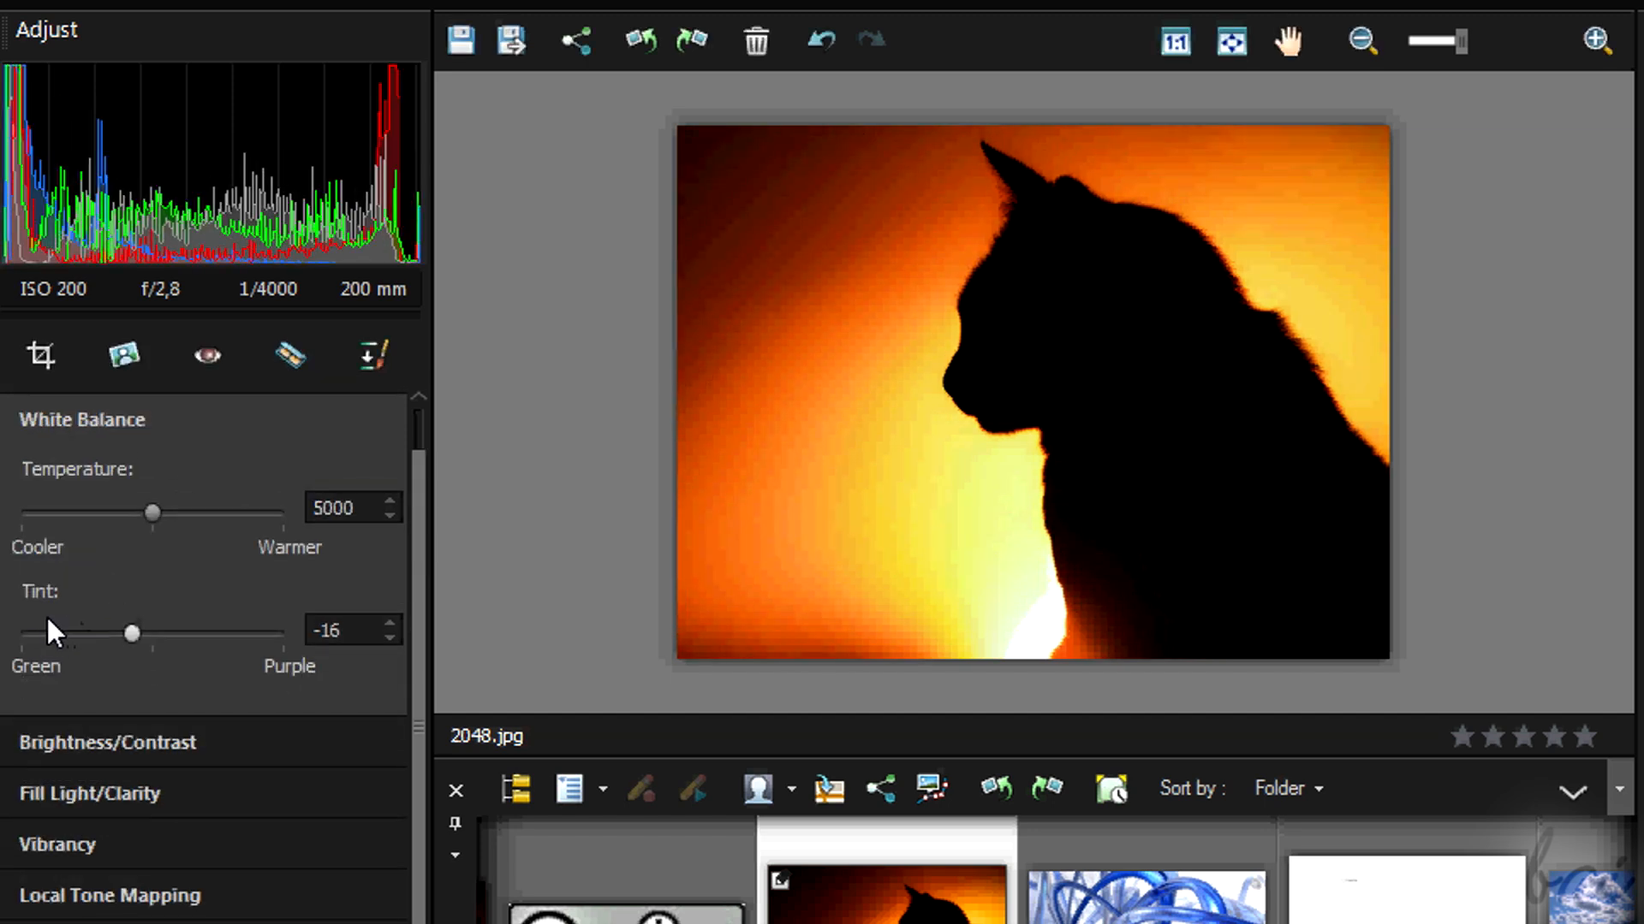
- Set the white balance tint to 51 and temperature to 4168, and raise the contrast to 11
left_click_drag(133, 635, 219, 650)
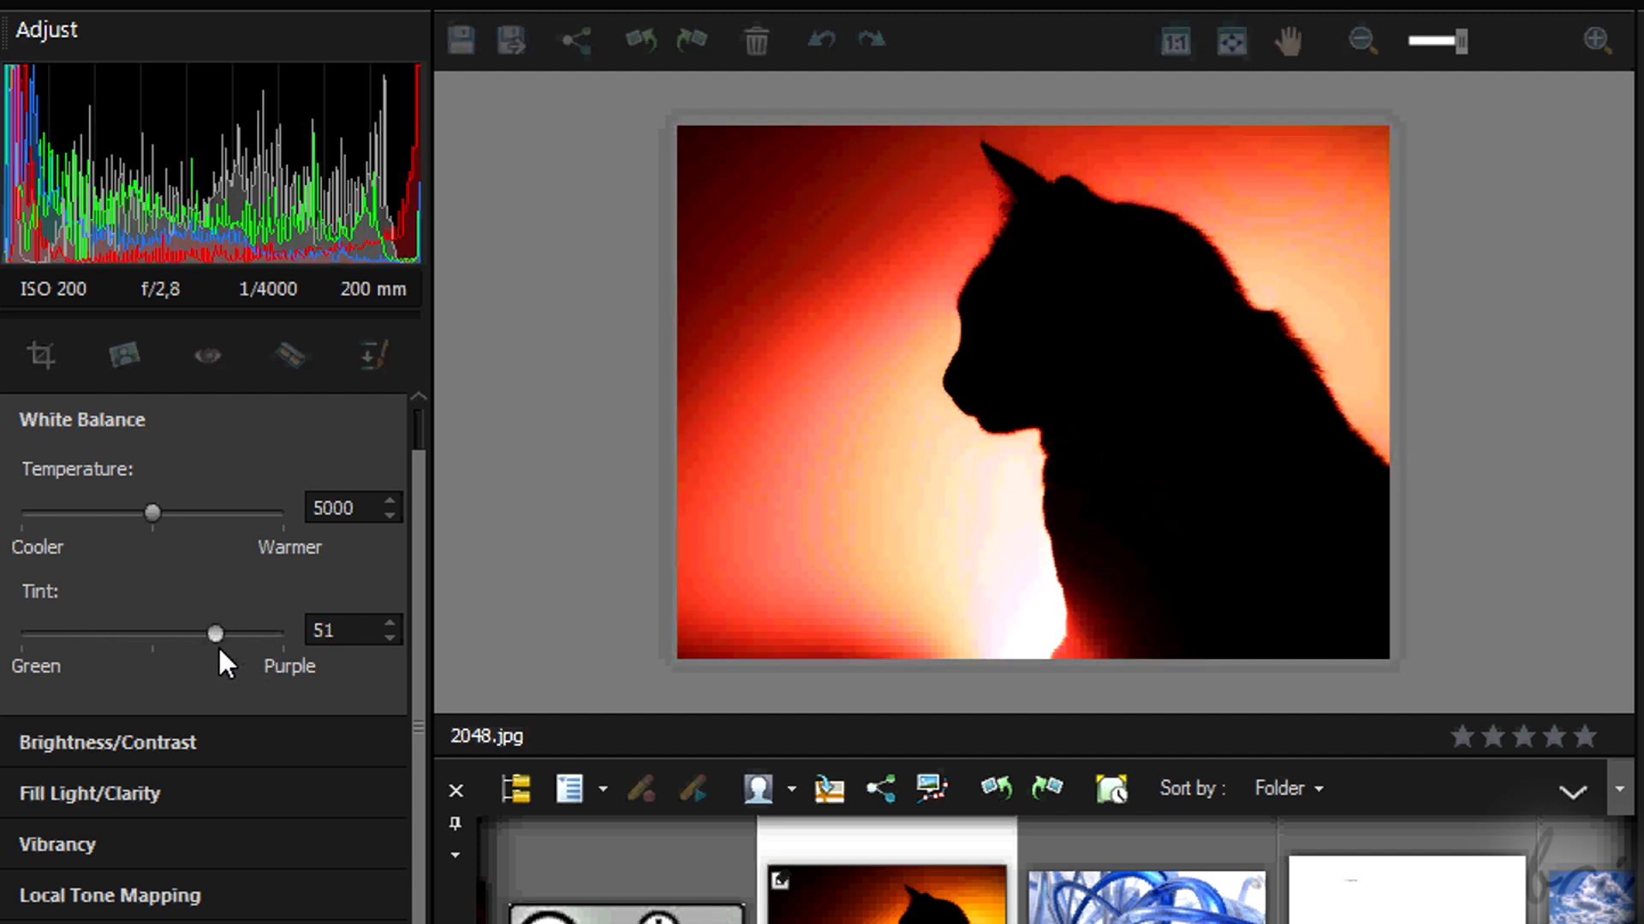
left_click_drag(153, 516, 171, 517)
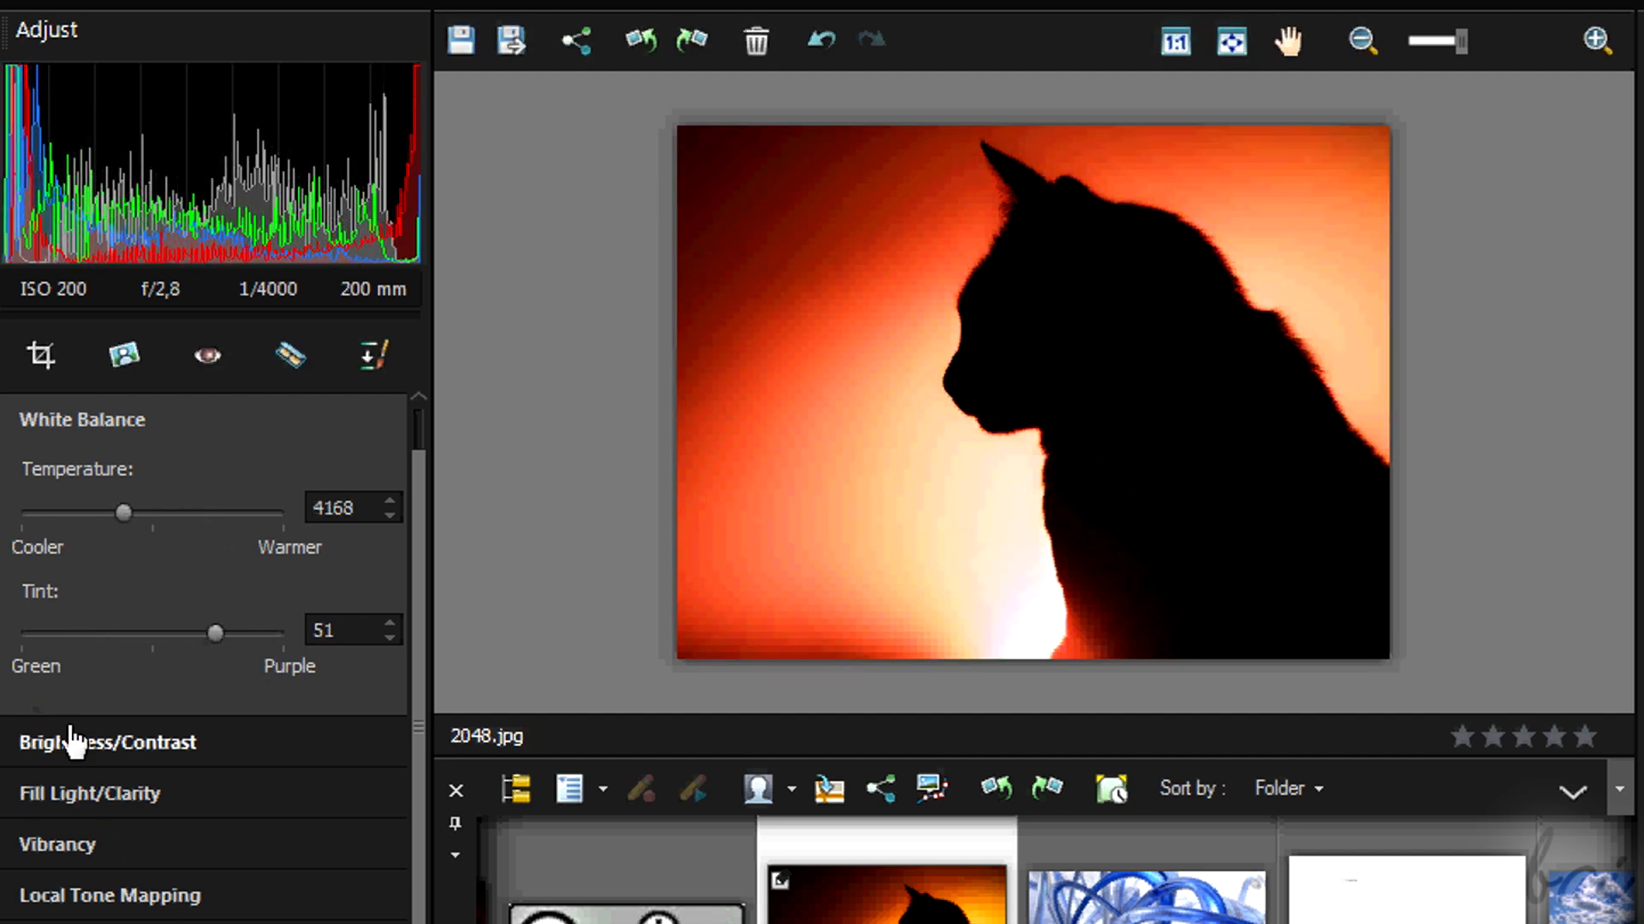
left_click(86, 743)
mouse_move(151, 654)
left_mouse_down()
mouse_move(51, 660)
mouse_move(203, 664)
mouse_move(161, 666)
left_mouse_up()
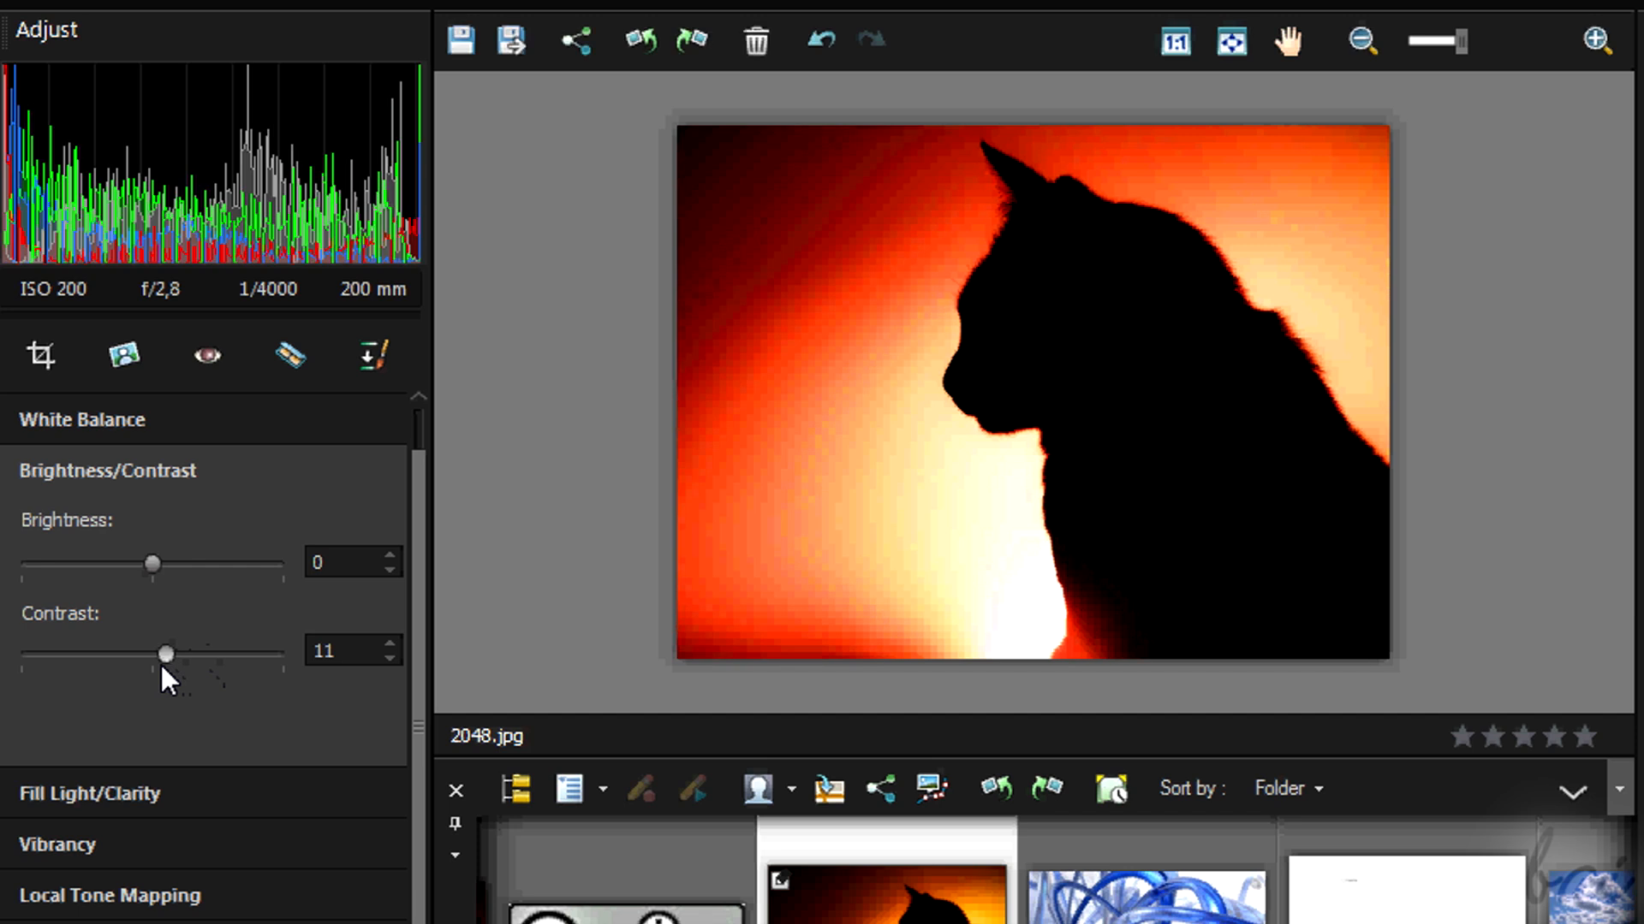
- Increase the fill light slightly, adjust the clarity and reduce the vibrancy of the cat photo
left_click(86, 793)
mouse_move(31, 617)
left_mouse_down()
mouse_move(176, 629)
mouse_move(55, 623)
left_mouse_up()
mouse_move(152, 709)
left_mouse_down()
mouse_move(235, 711)
mouse_move(76, 669)
mouse_move(238, 680)
mouse_move(157, 679)
left_mouse_up()
left_click(85, 844)
left_click_drag(157, 680, 102, 676)
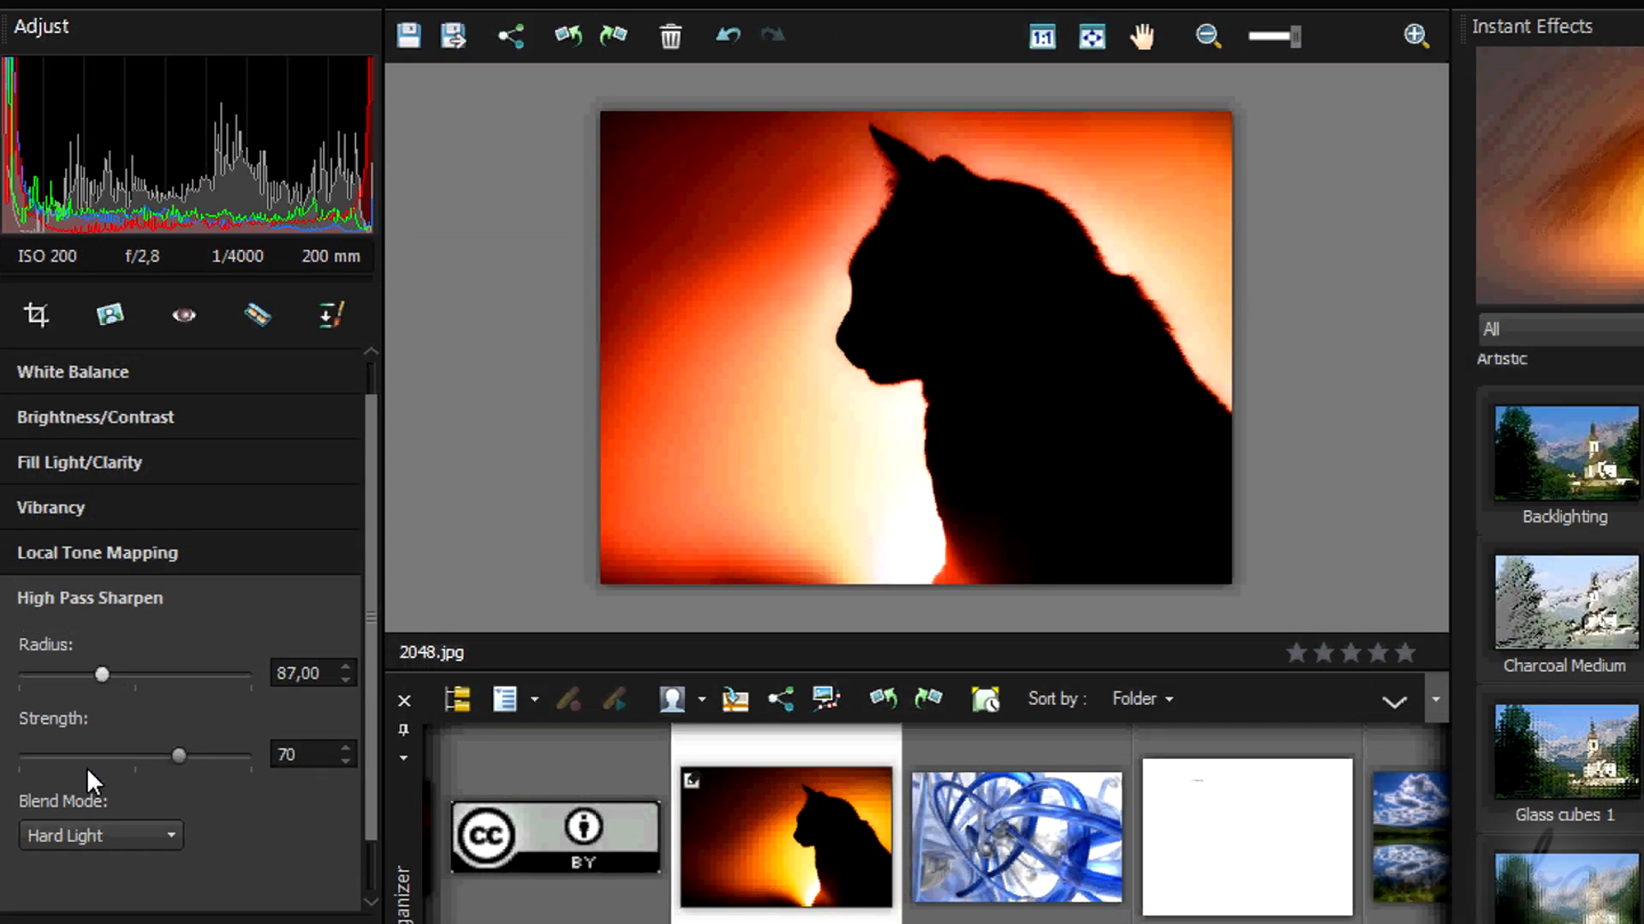
- Set the High Pass Sharpen strength to 21 and open the Digital Noise Removal settings
left_click_drag(173, 764, 72, 758)
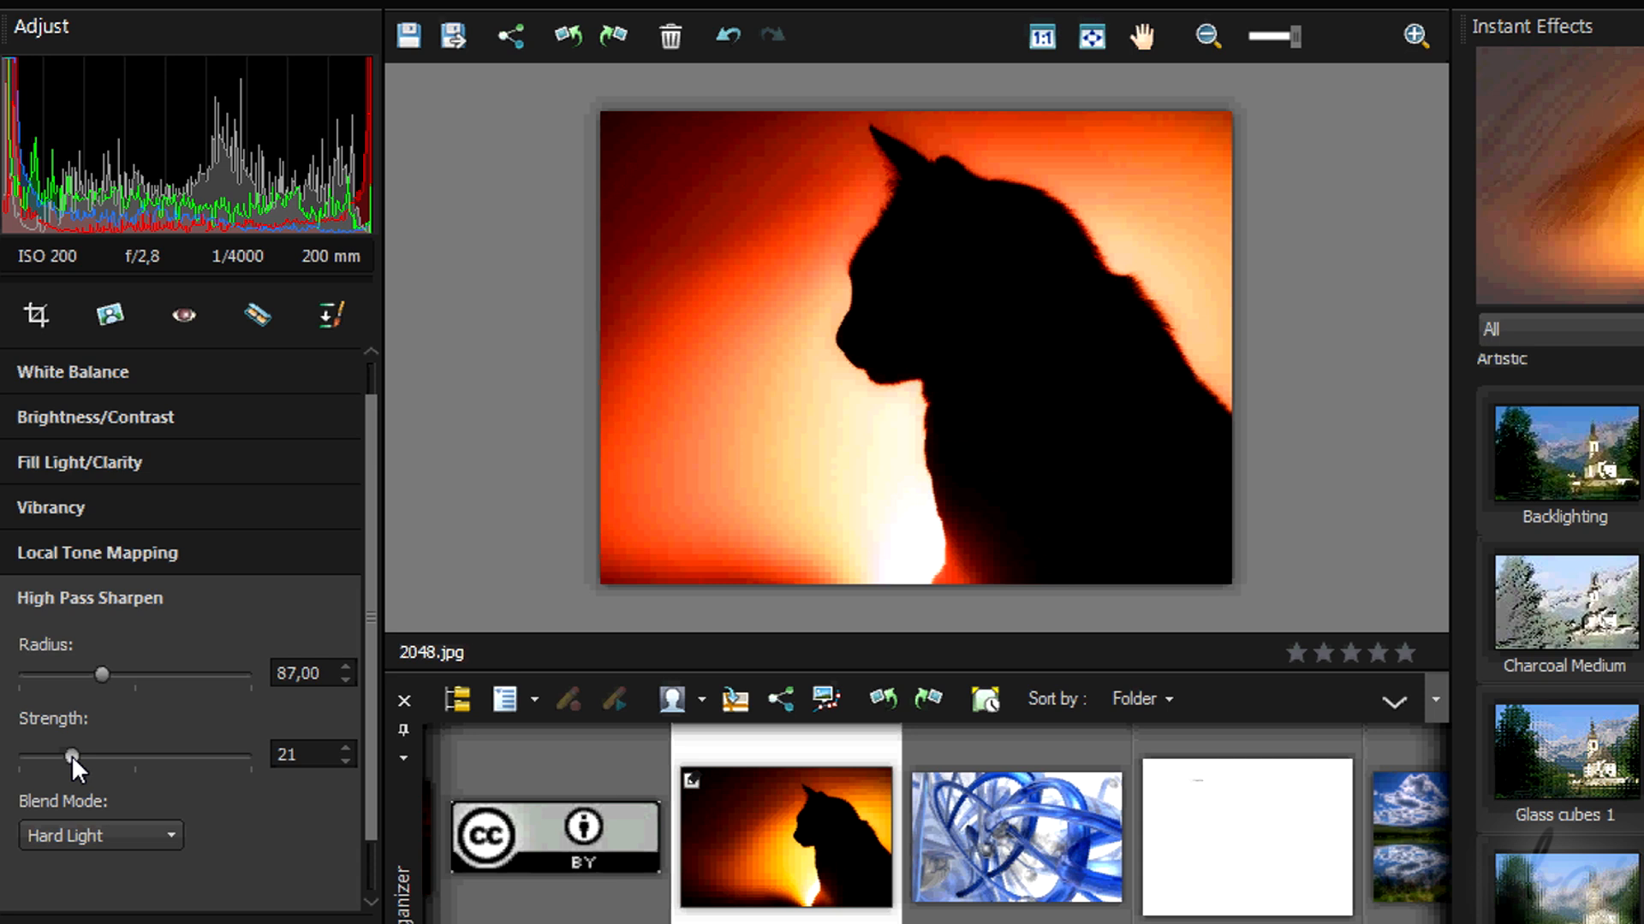
scroll(358, 794, "down", 1)
left_click(162, 874)
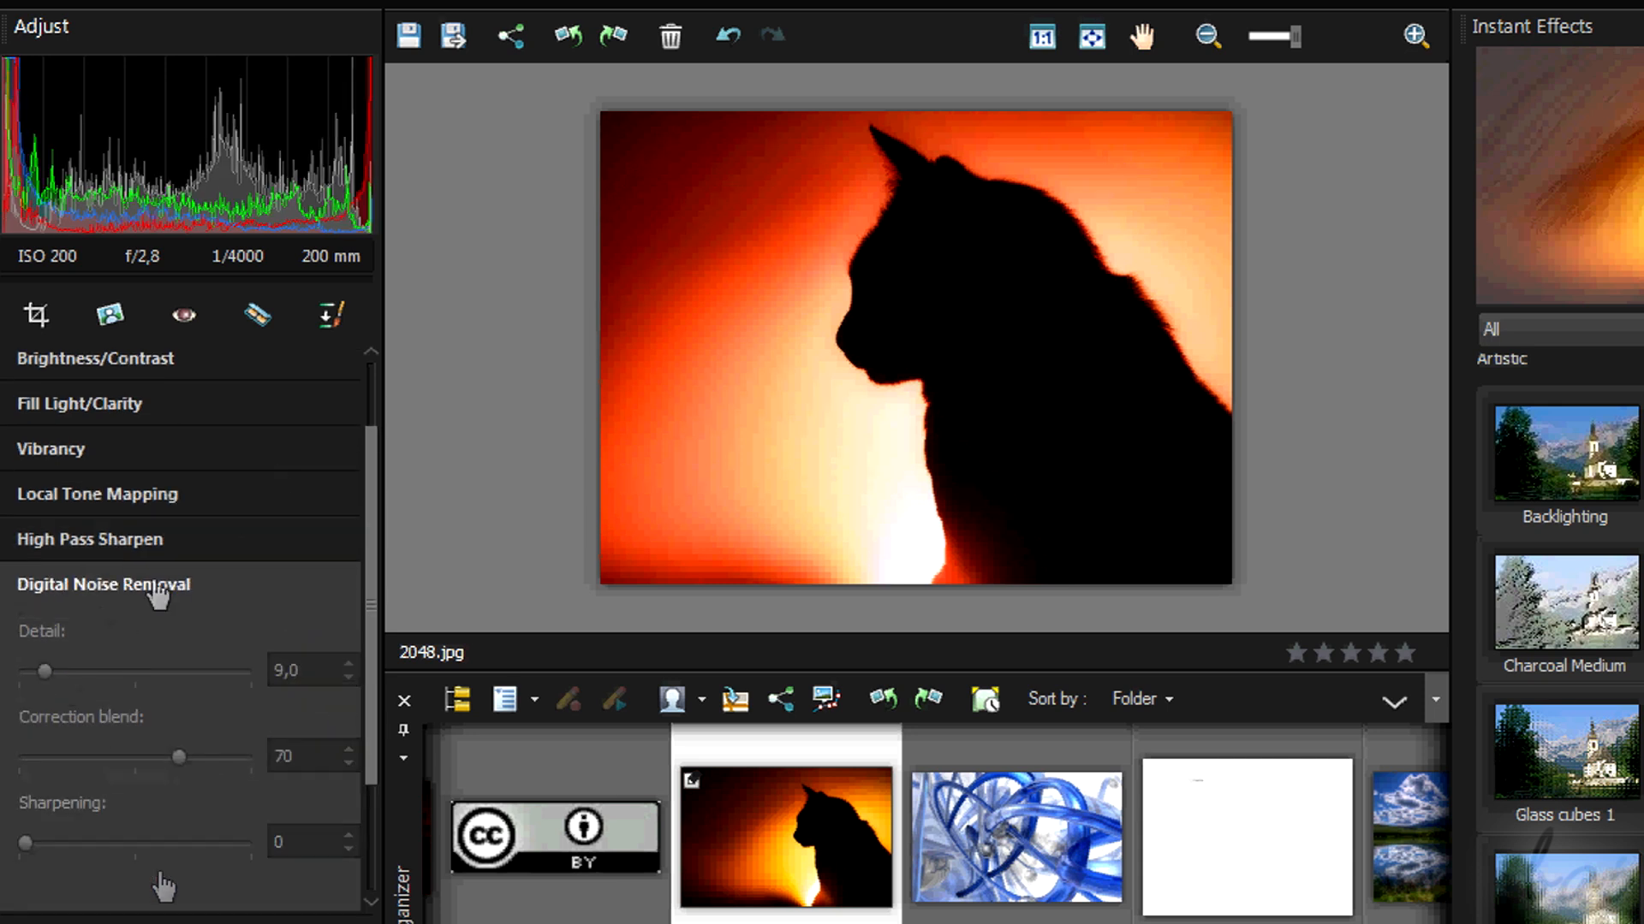
- Set the Local Tone Mapping strength to 13 and its block size to 12
left_click(139, 495)
left_click(183, 645)
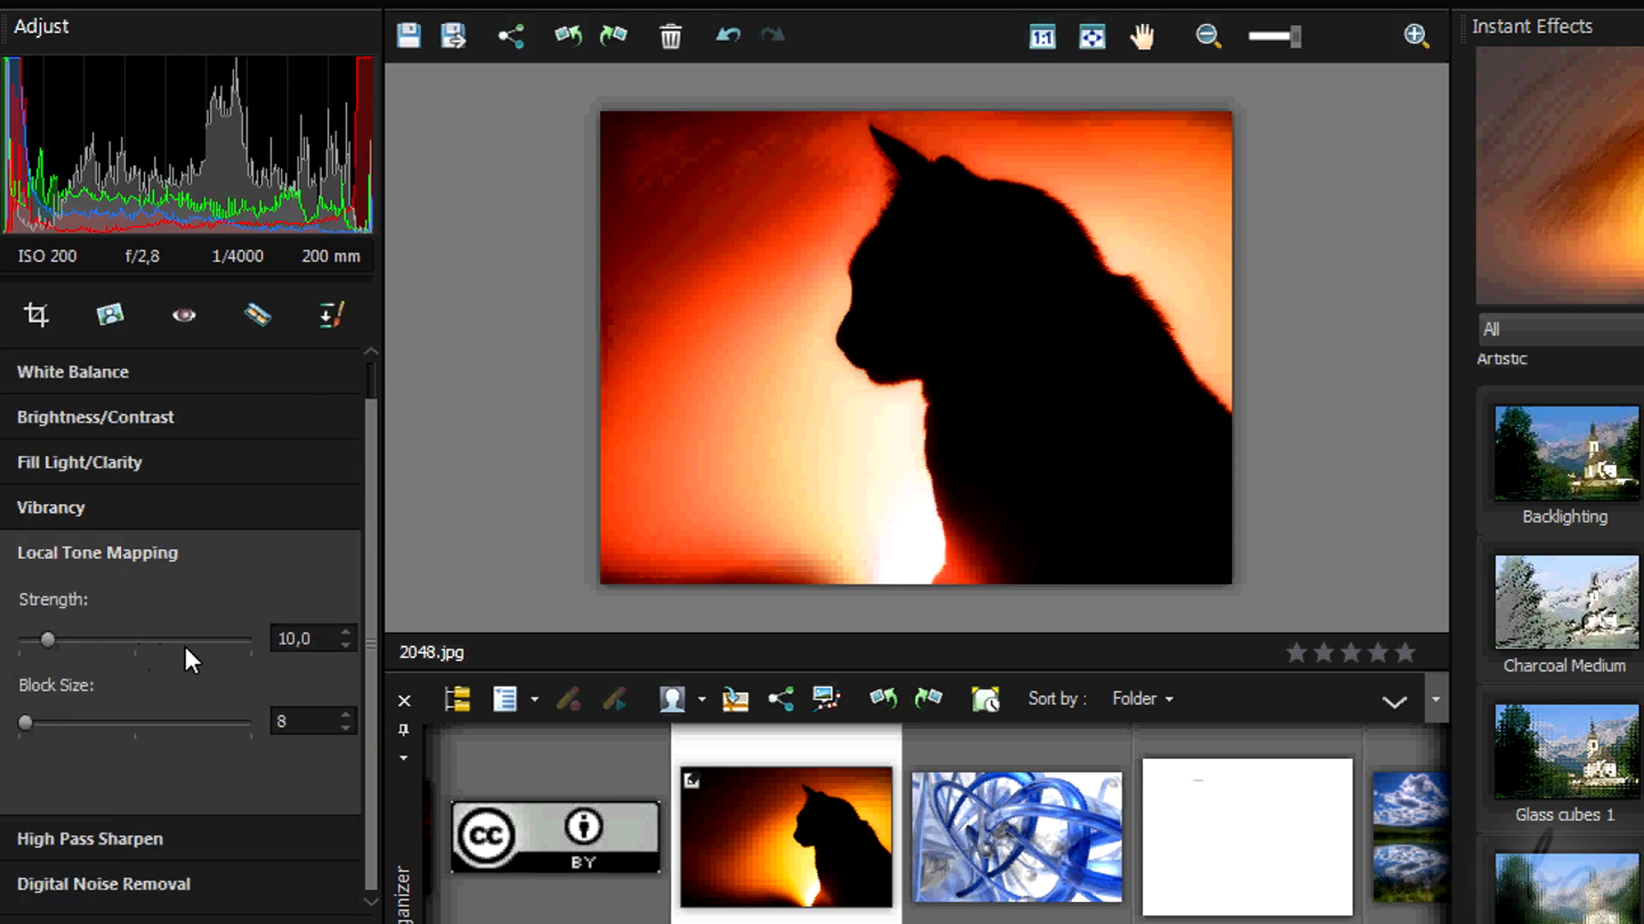
left_click_drag(42, 640, 89, 639)
left_click_drag(26, 724, 132, 731)
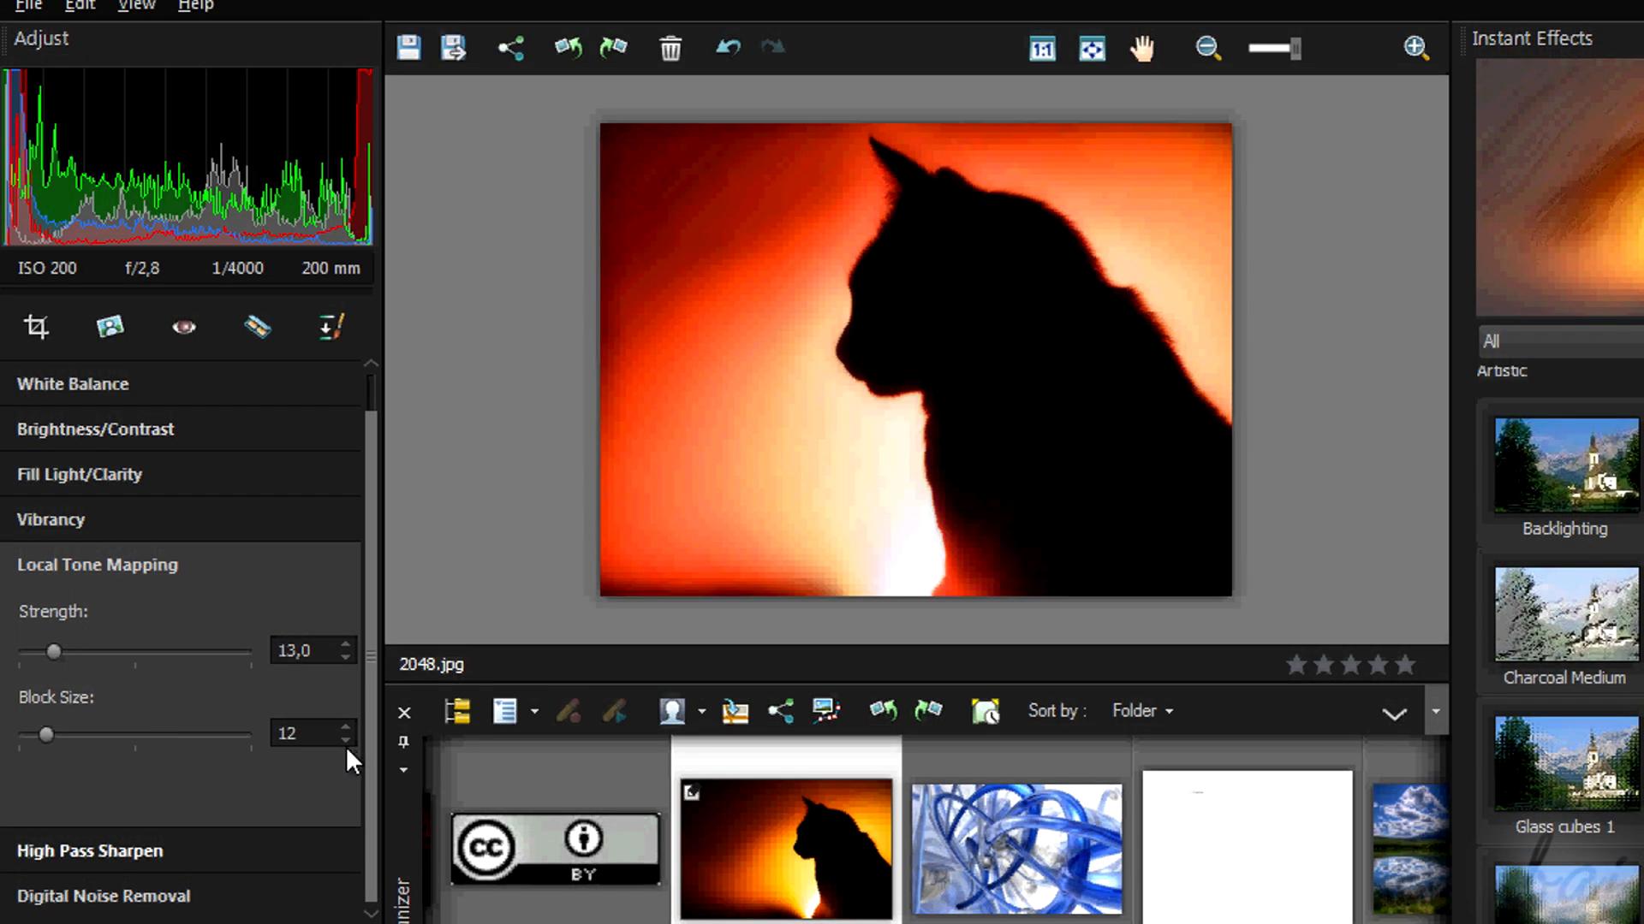
- Raise the Local Tone Mapping strength, fine-tune it in single increments between 20 and 21, and set it to 16
mouse_move(56, 651)
left_mouse_down()
mouse_move(156, 650)
mouse_move(69, 652)
left_mouse_up()
left_click(345, 644)
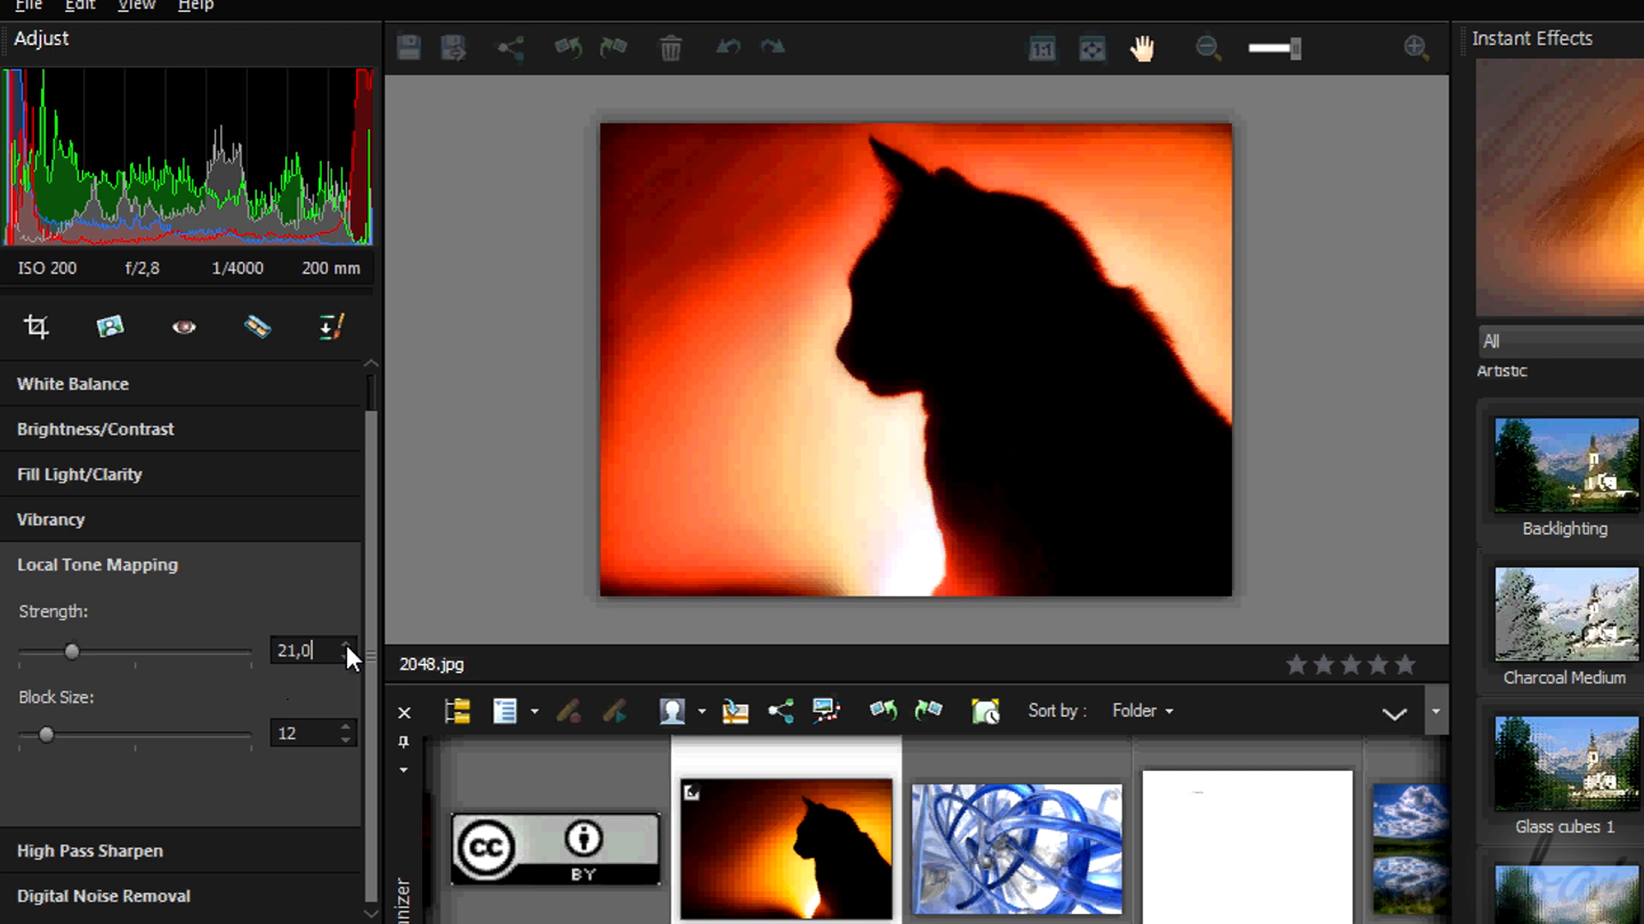
left_click(346, 644)
left_click(345, 657)
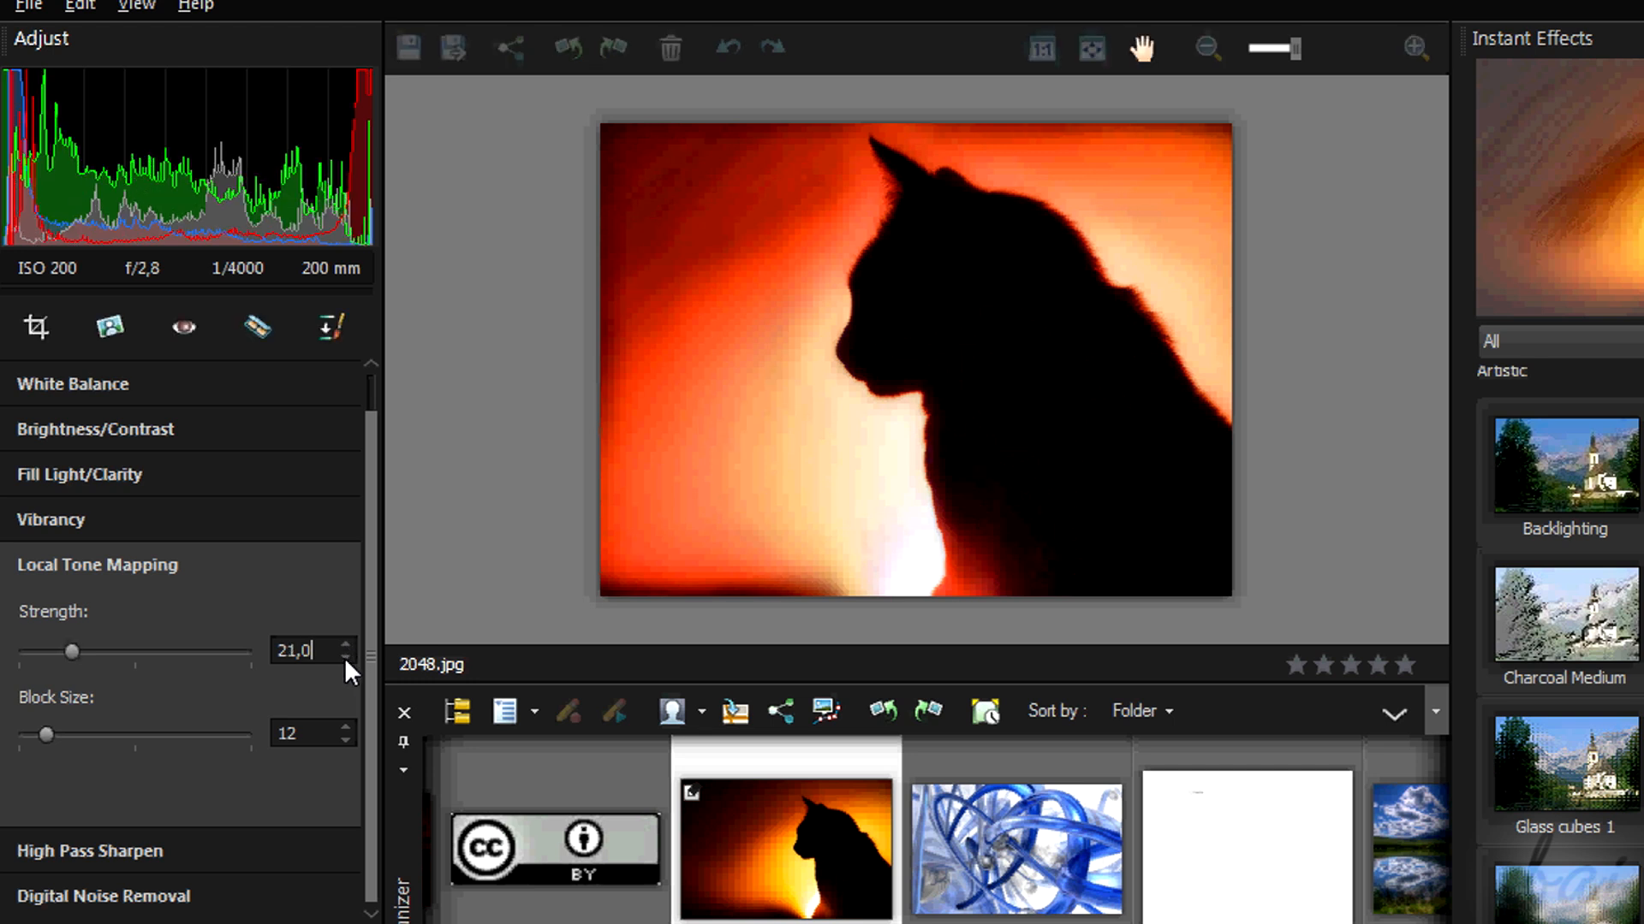
left_click(346, 657)
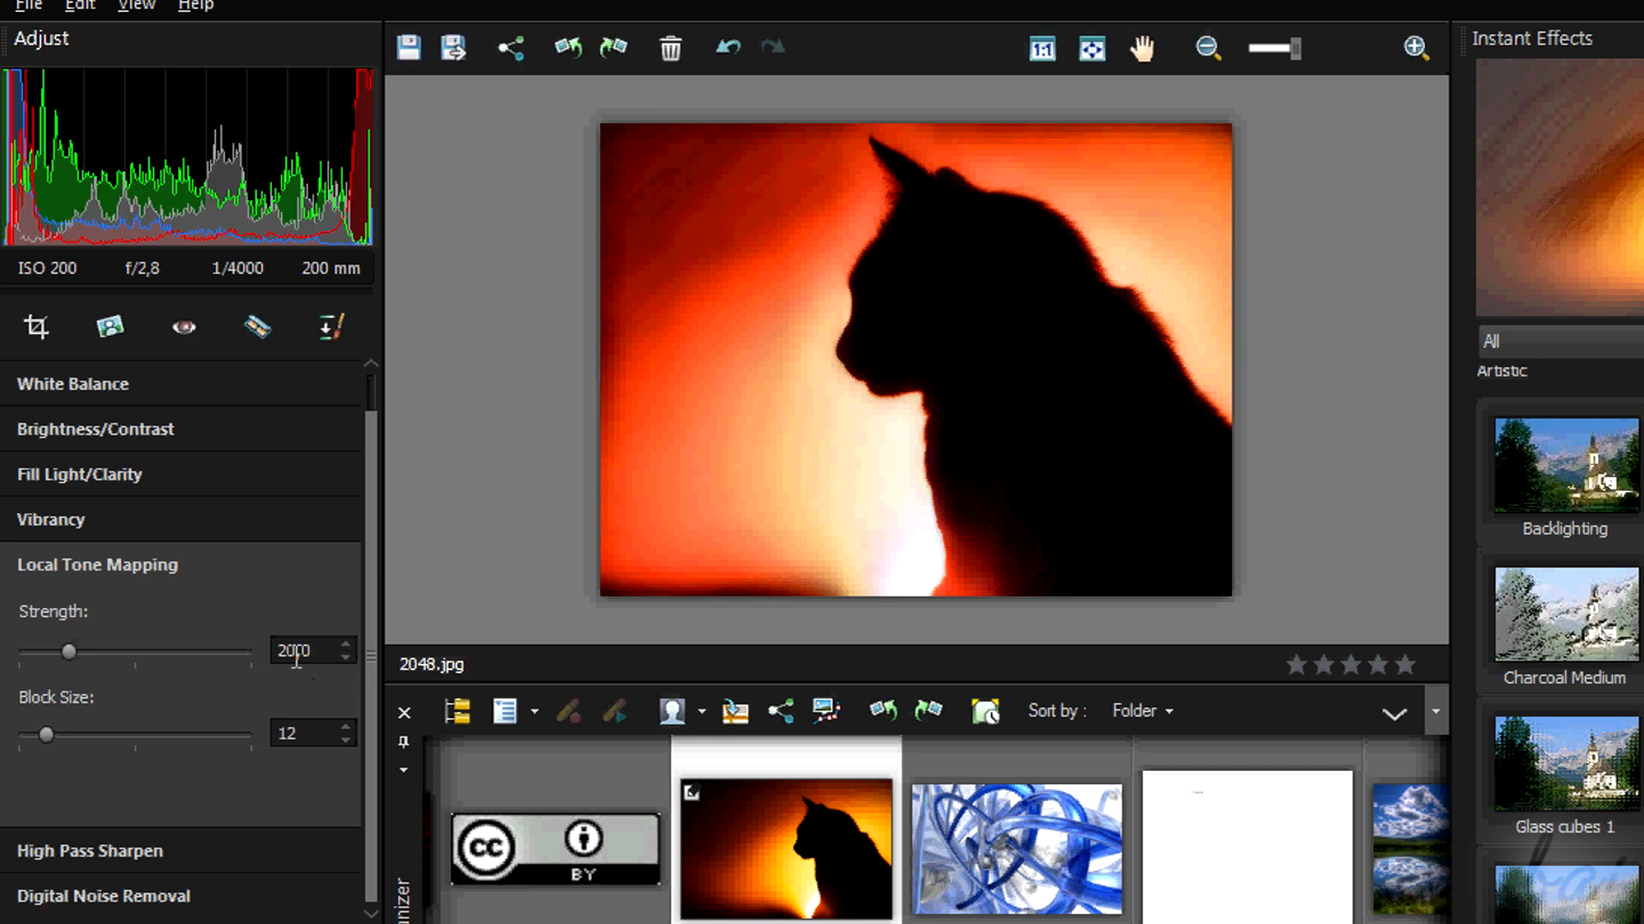
type("40")
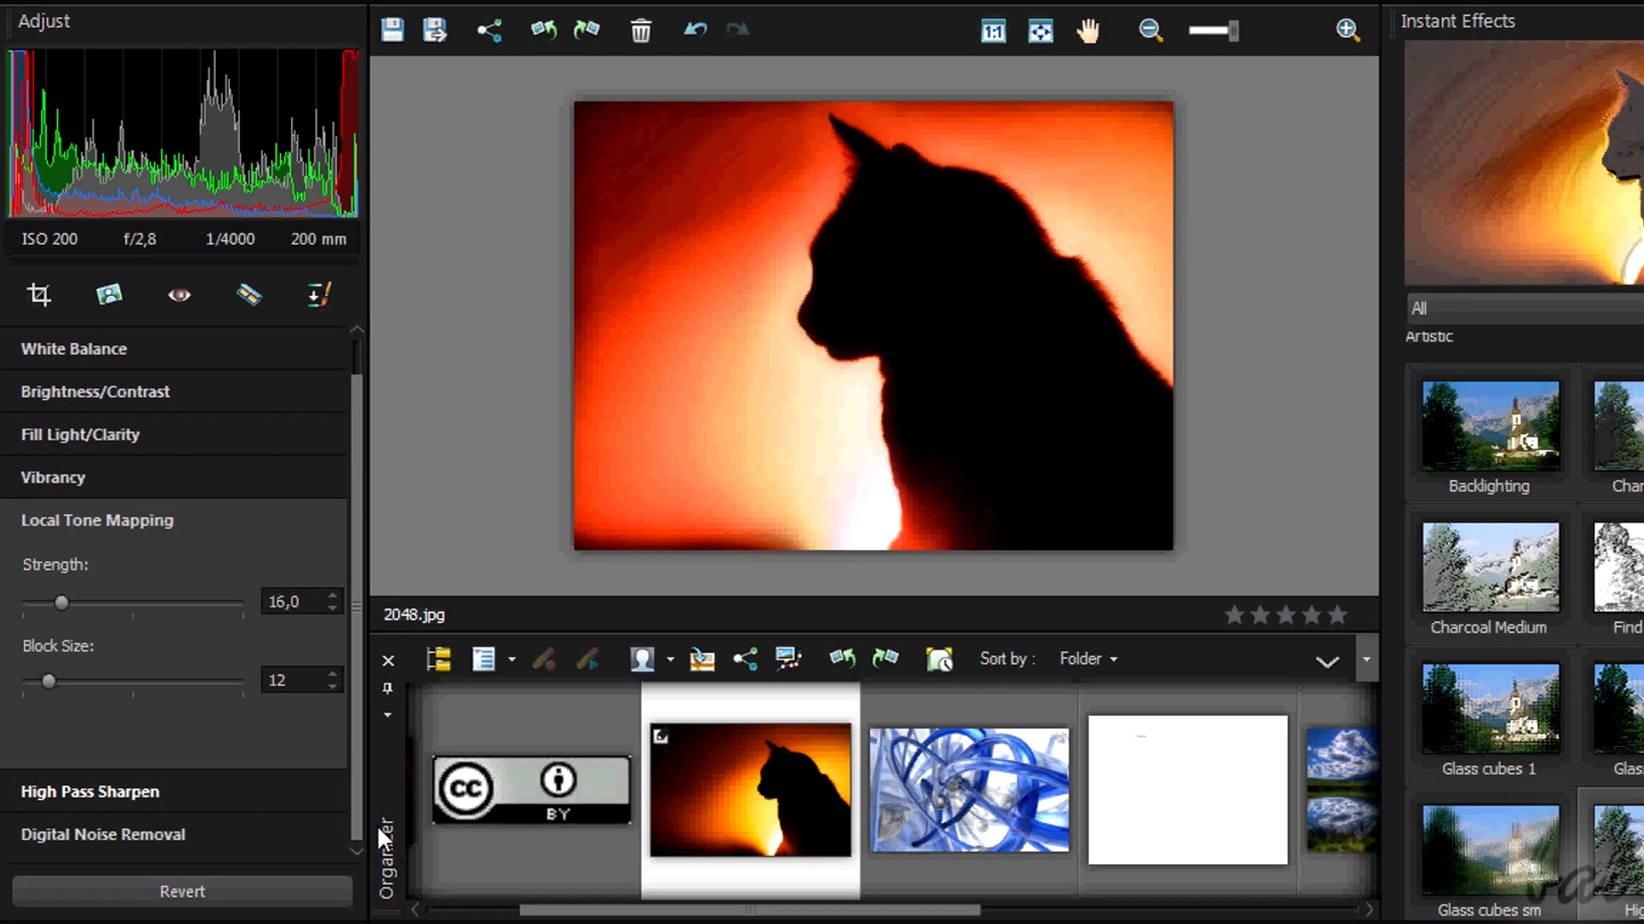
- Revert the cat photo, discarding all changes made since the last save
left_click(184, 894)
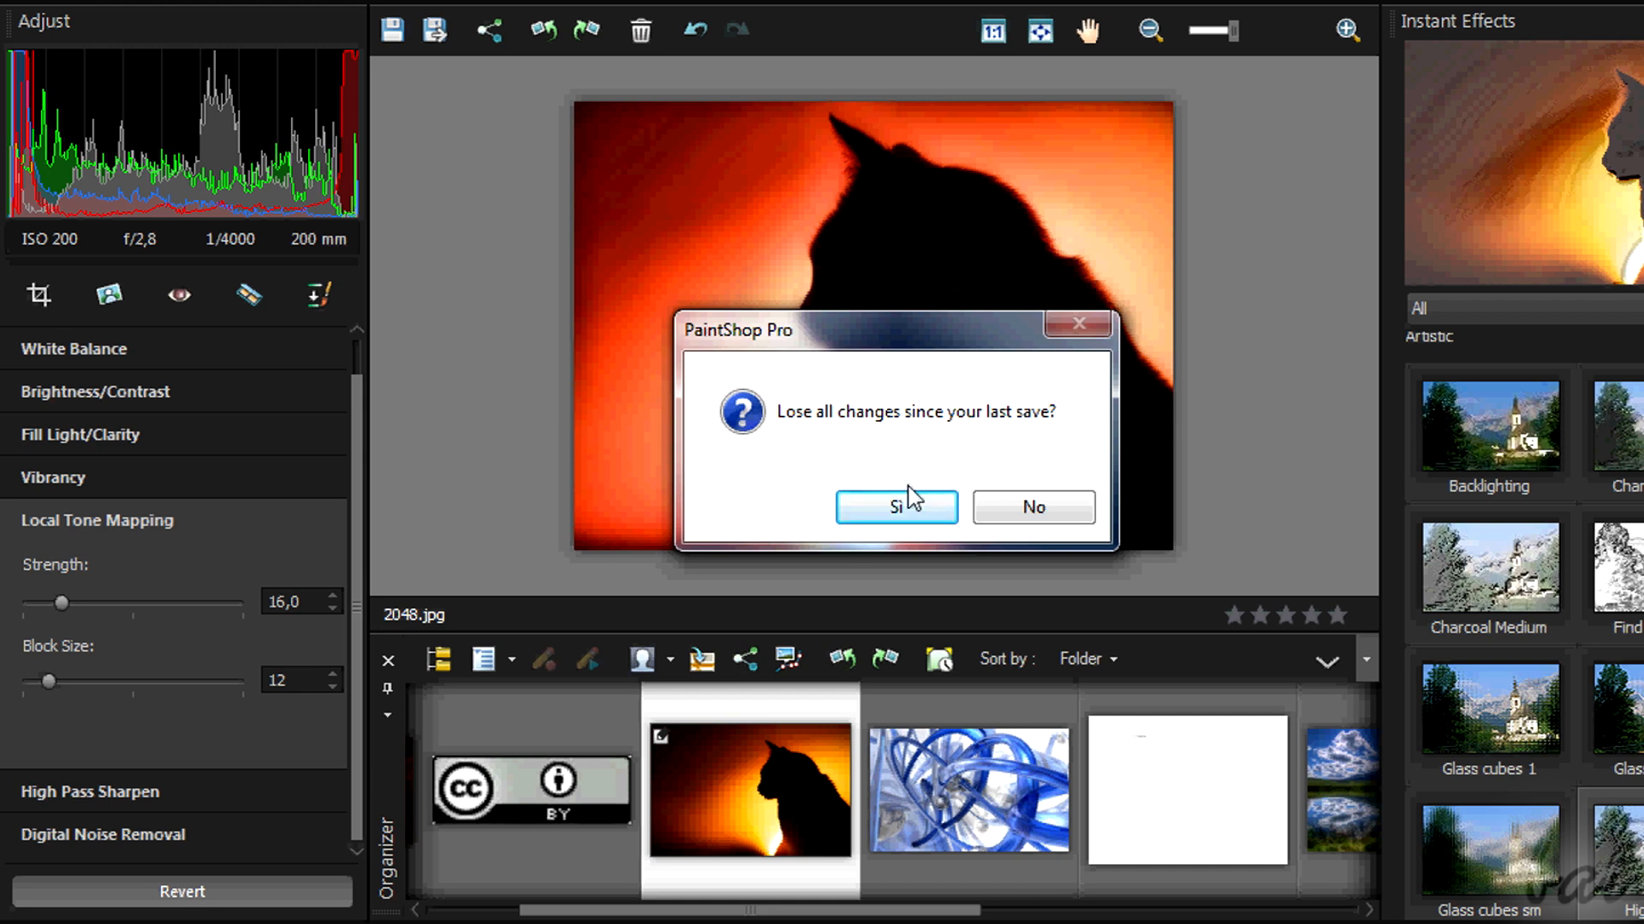
left_click(924, 514)
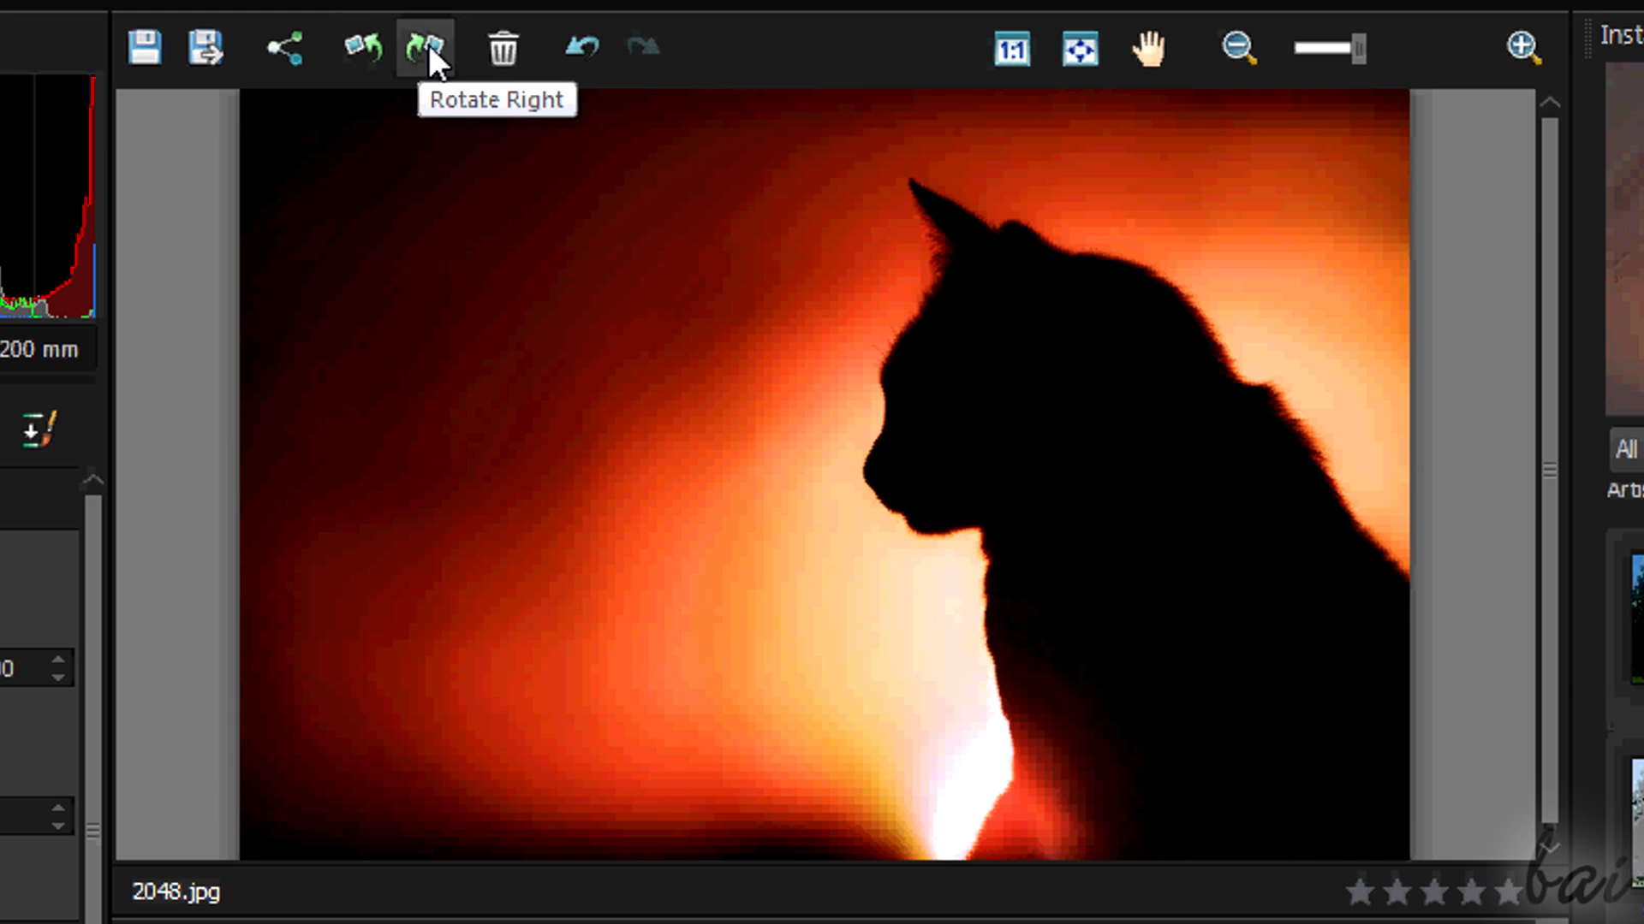
- Start sending 2048.jpg to the Recycle Bin and decline the deletion
left_click(512, 39)
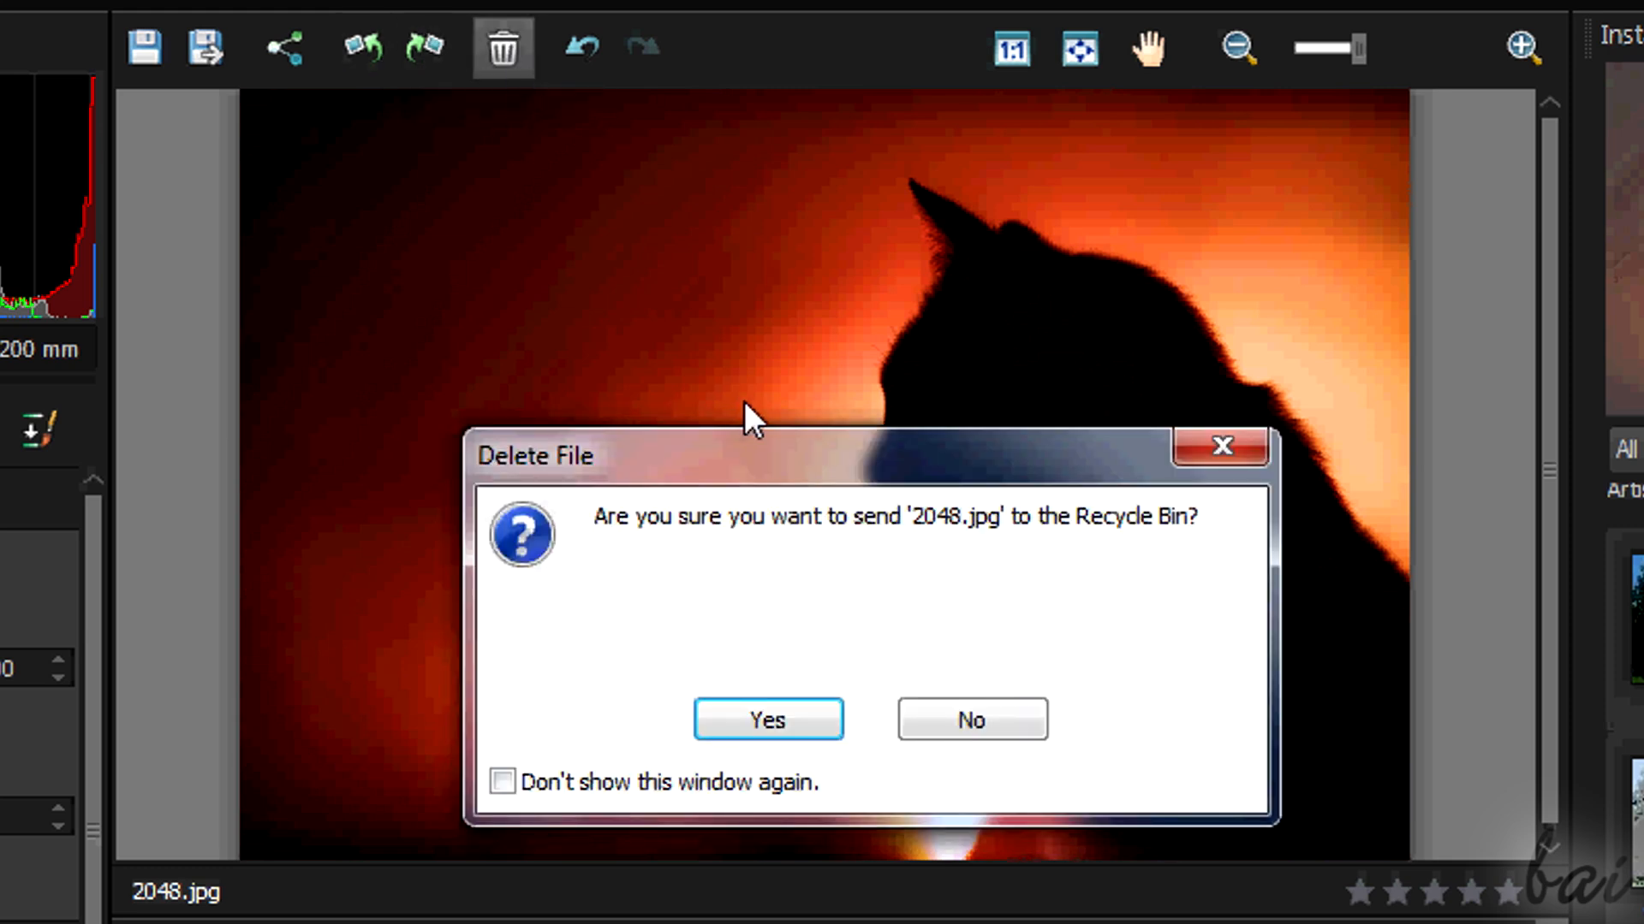
left_click(990, 728)
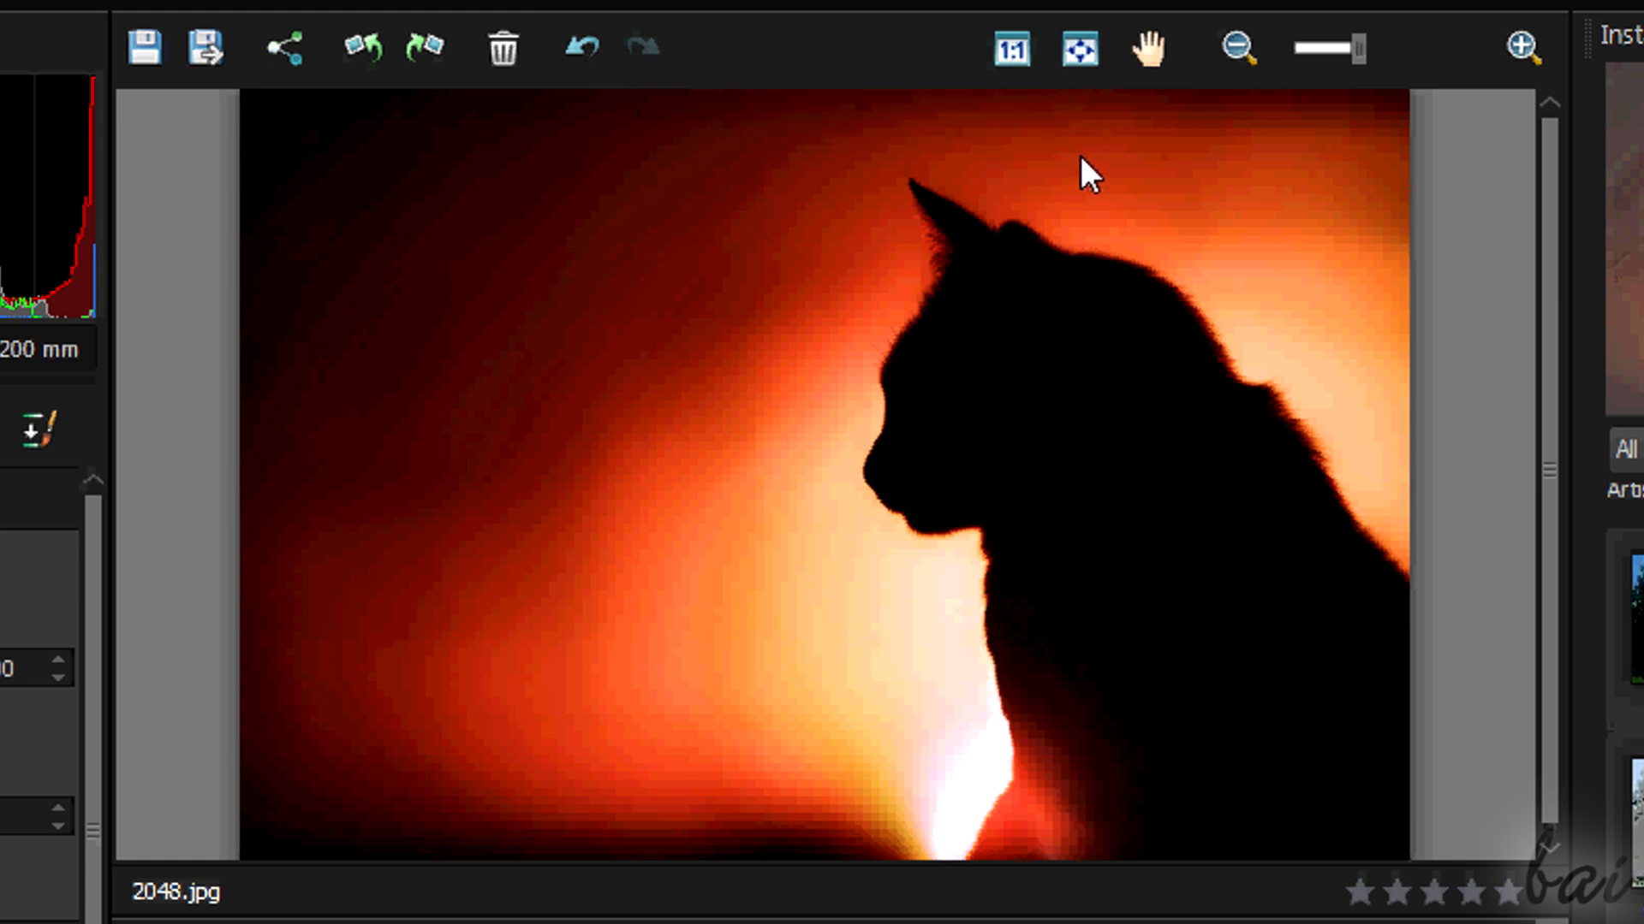
- Zoom the cat photo out and in, pan across it with the Pan tool, and view it at 100%
mouse_move(1388, 58)
left_mouse_down()
mouse_move(1421, 58)
mouse_move(1357, 62)
left_mouse_up()
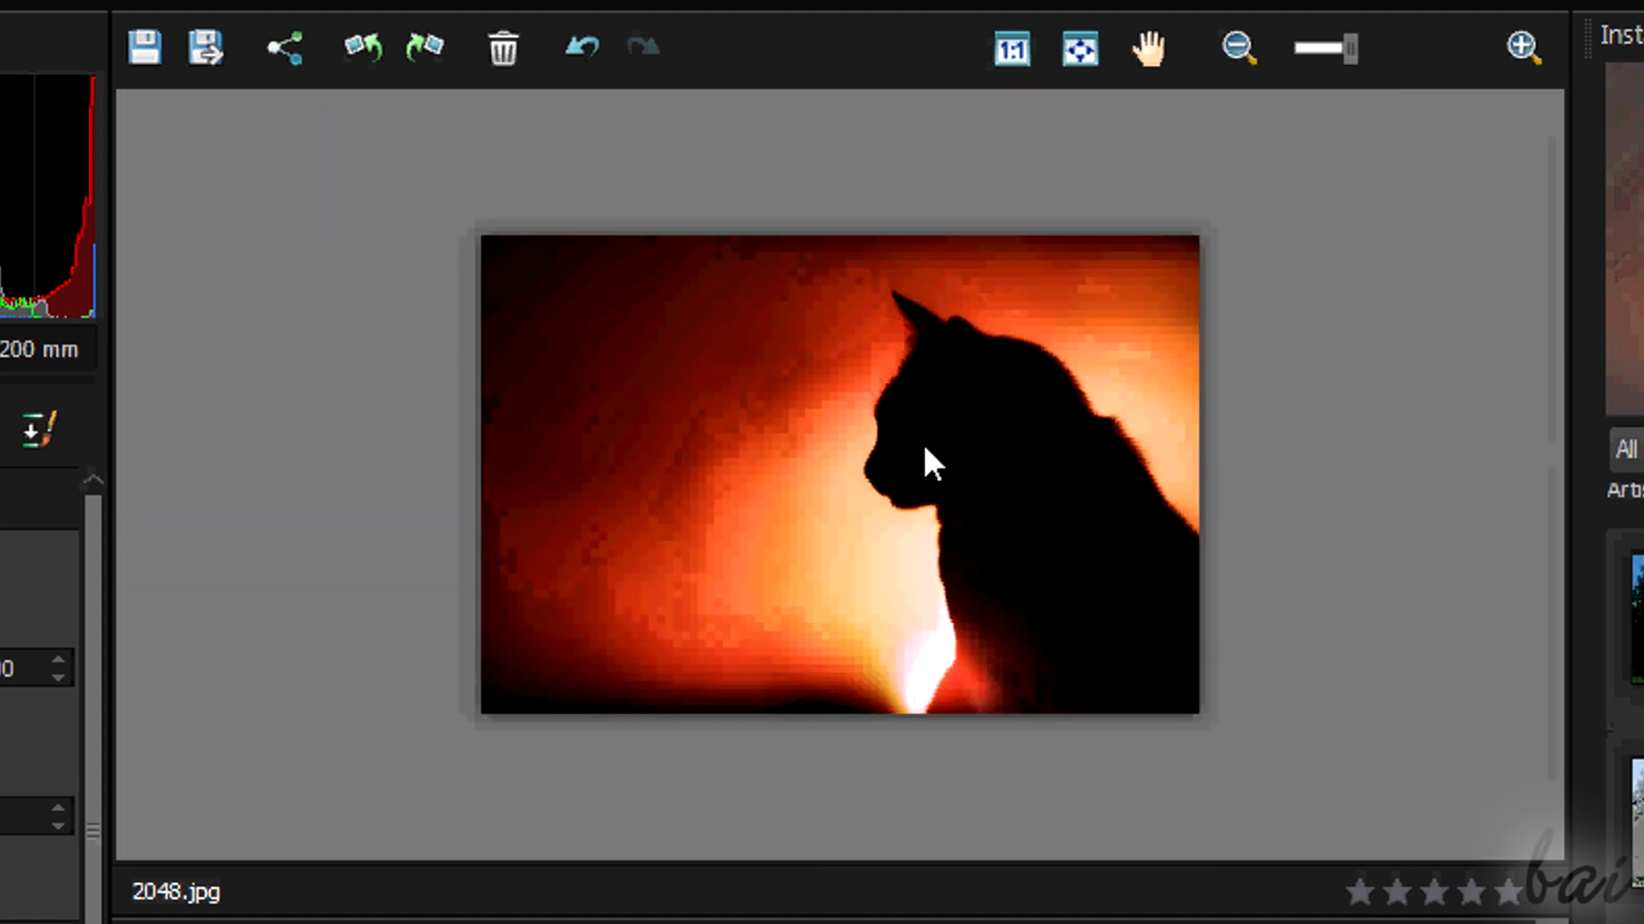
scroll(948, 424, "up", 5)
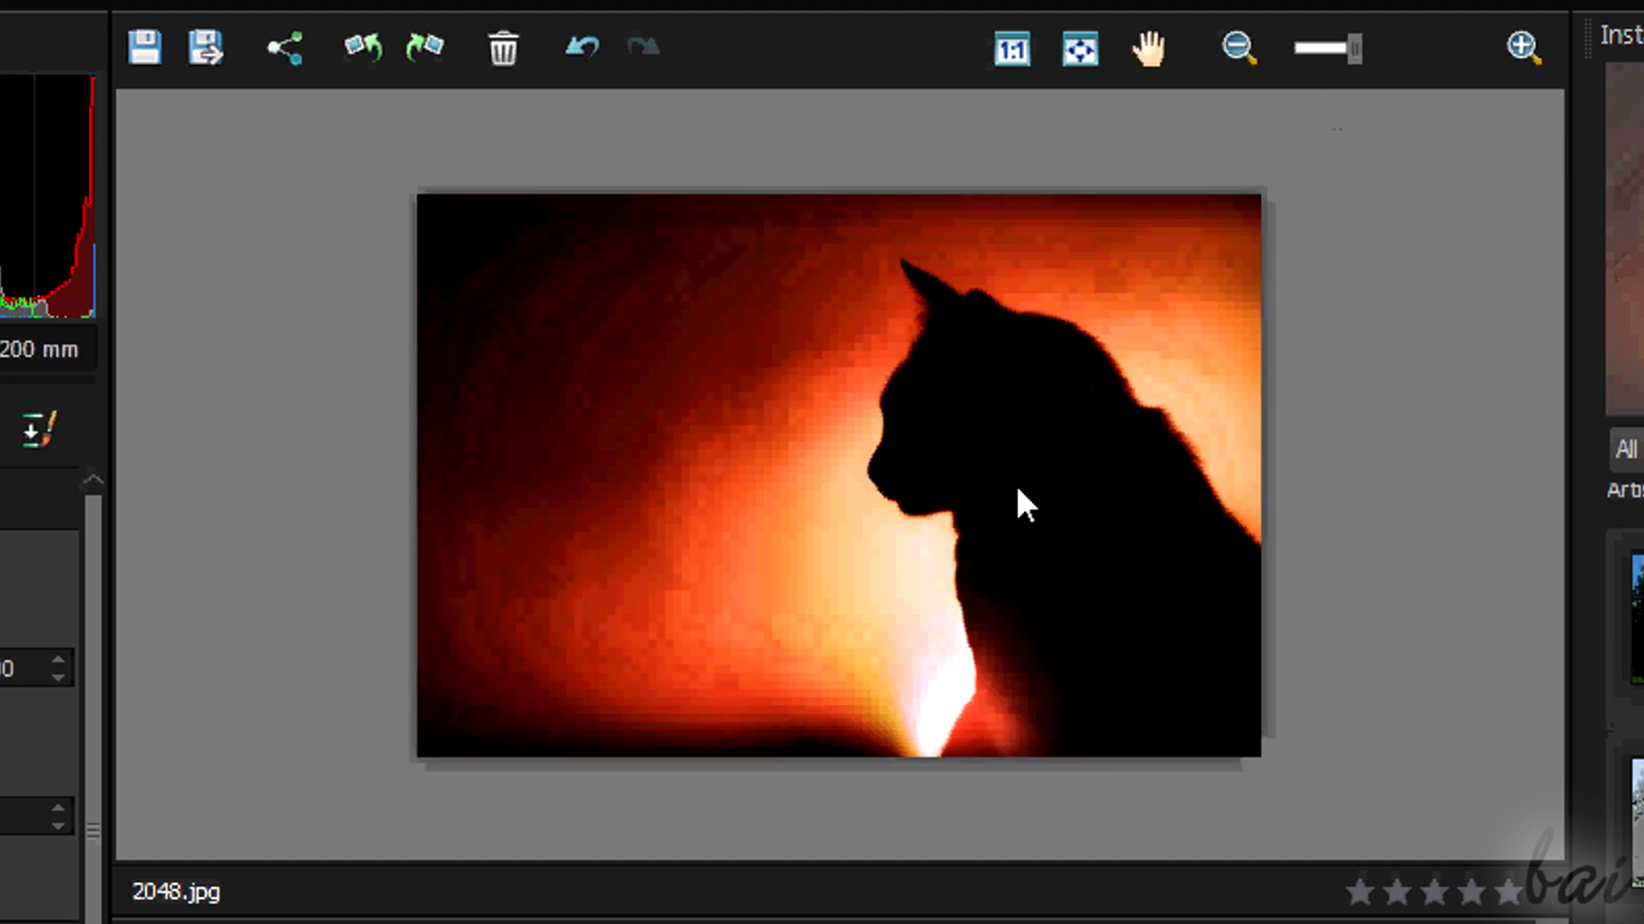
scroll(1039, 548, "up", 4)
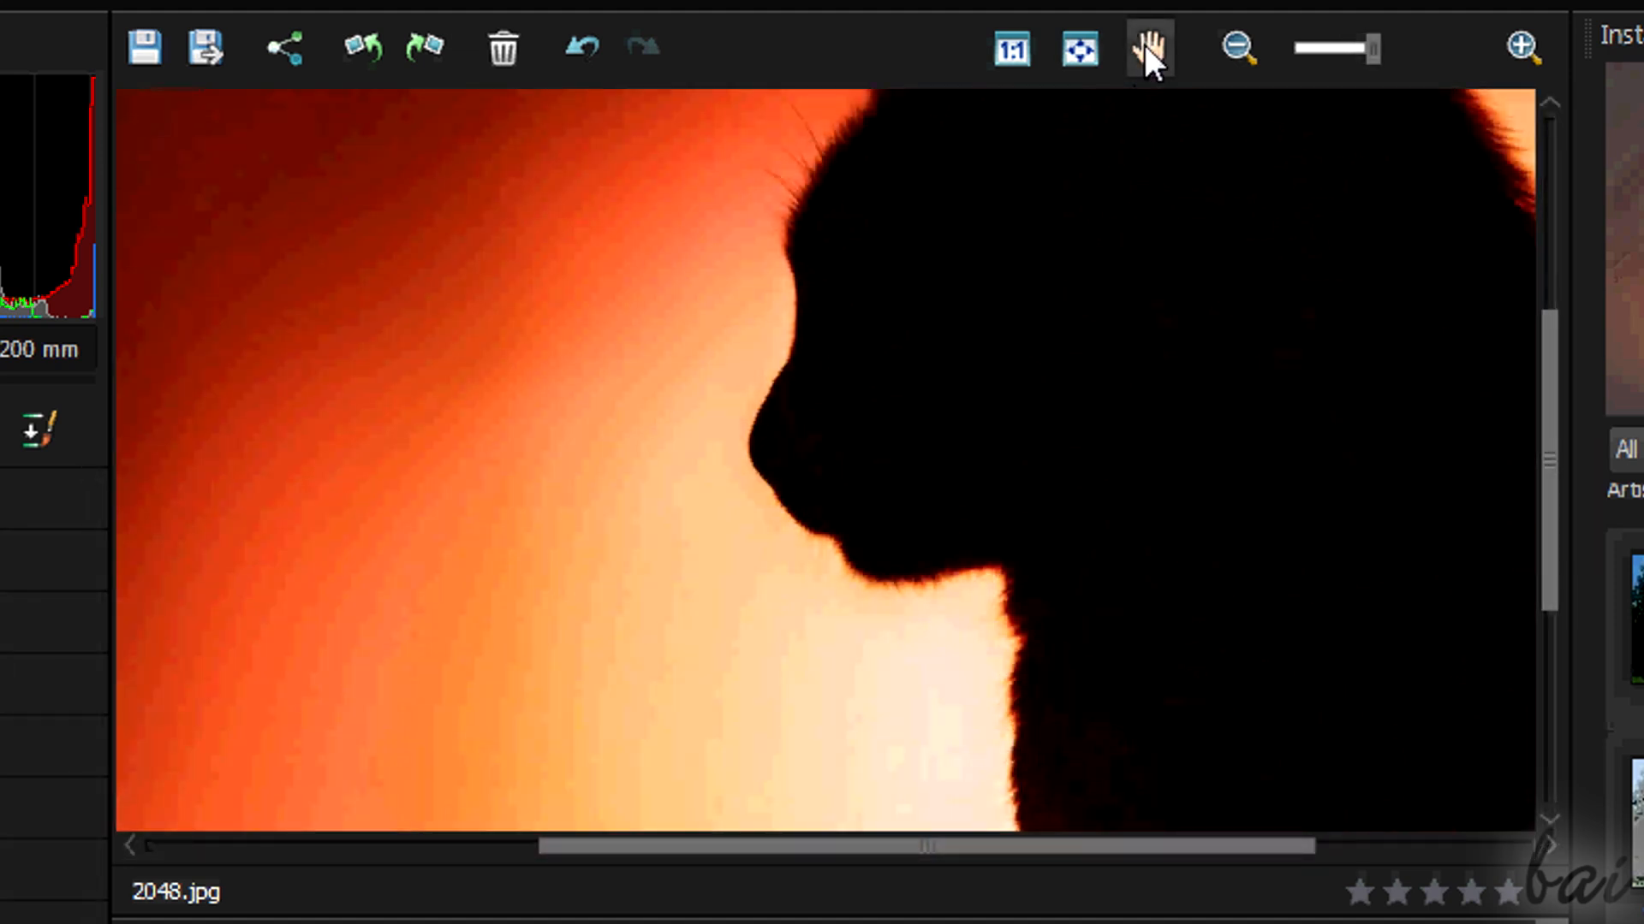
left_click(1147, 51)
left_click_drag(1240, 389, 1009, 55)
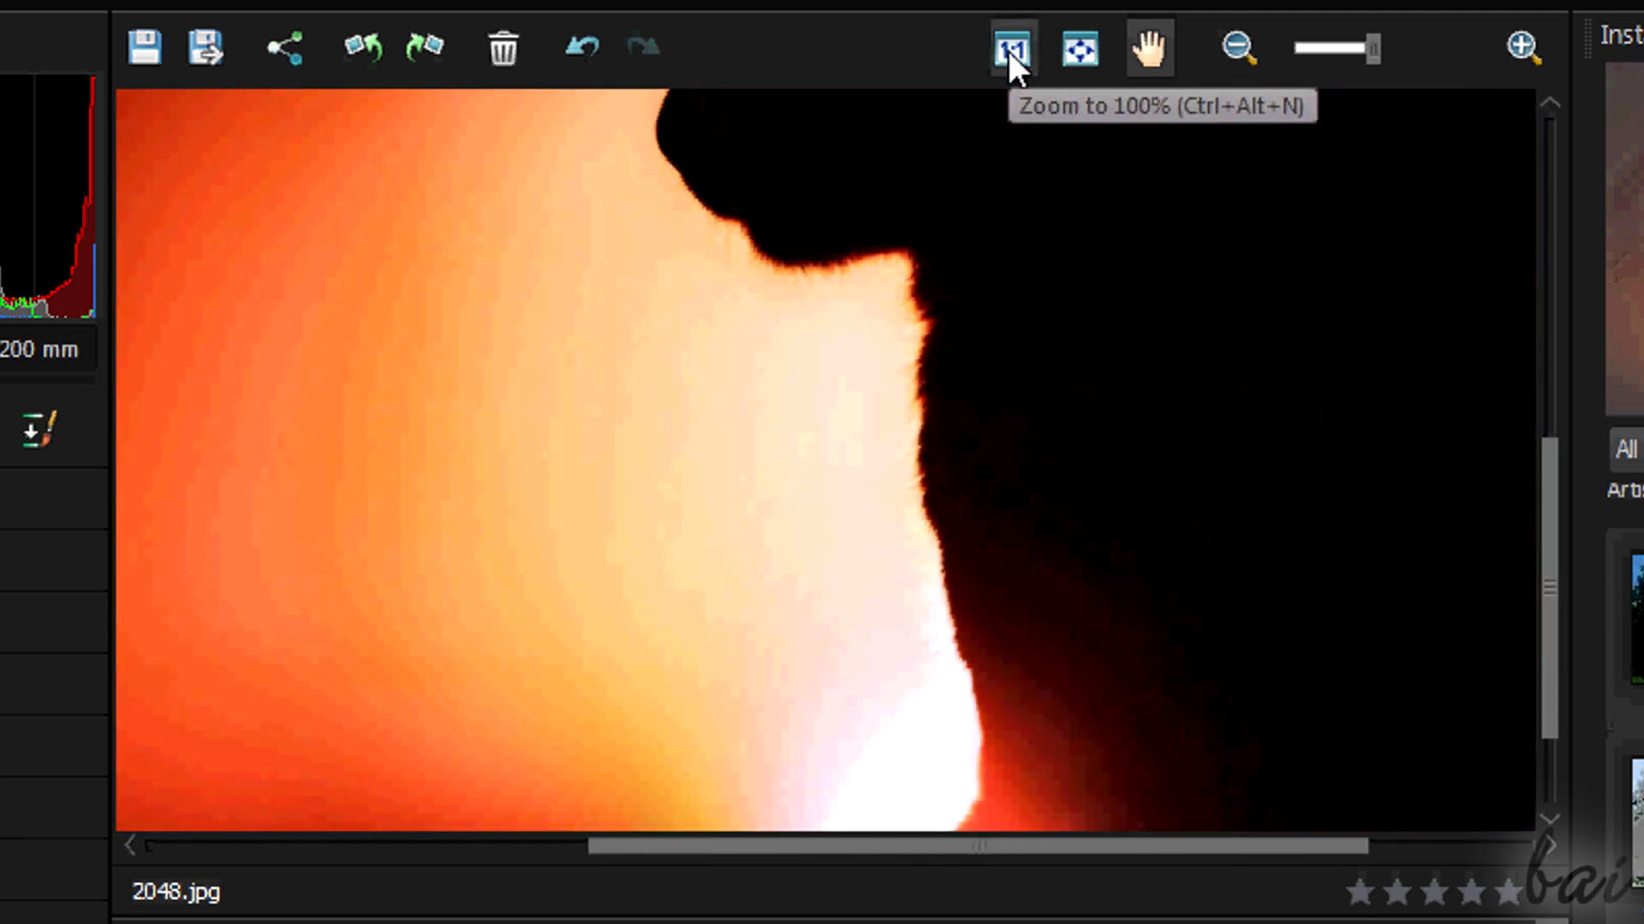
left_click(1008, 49)
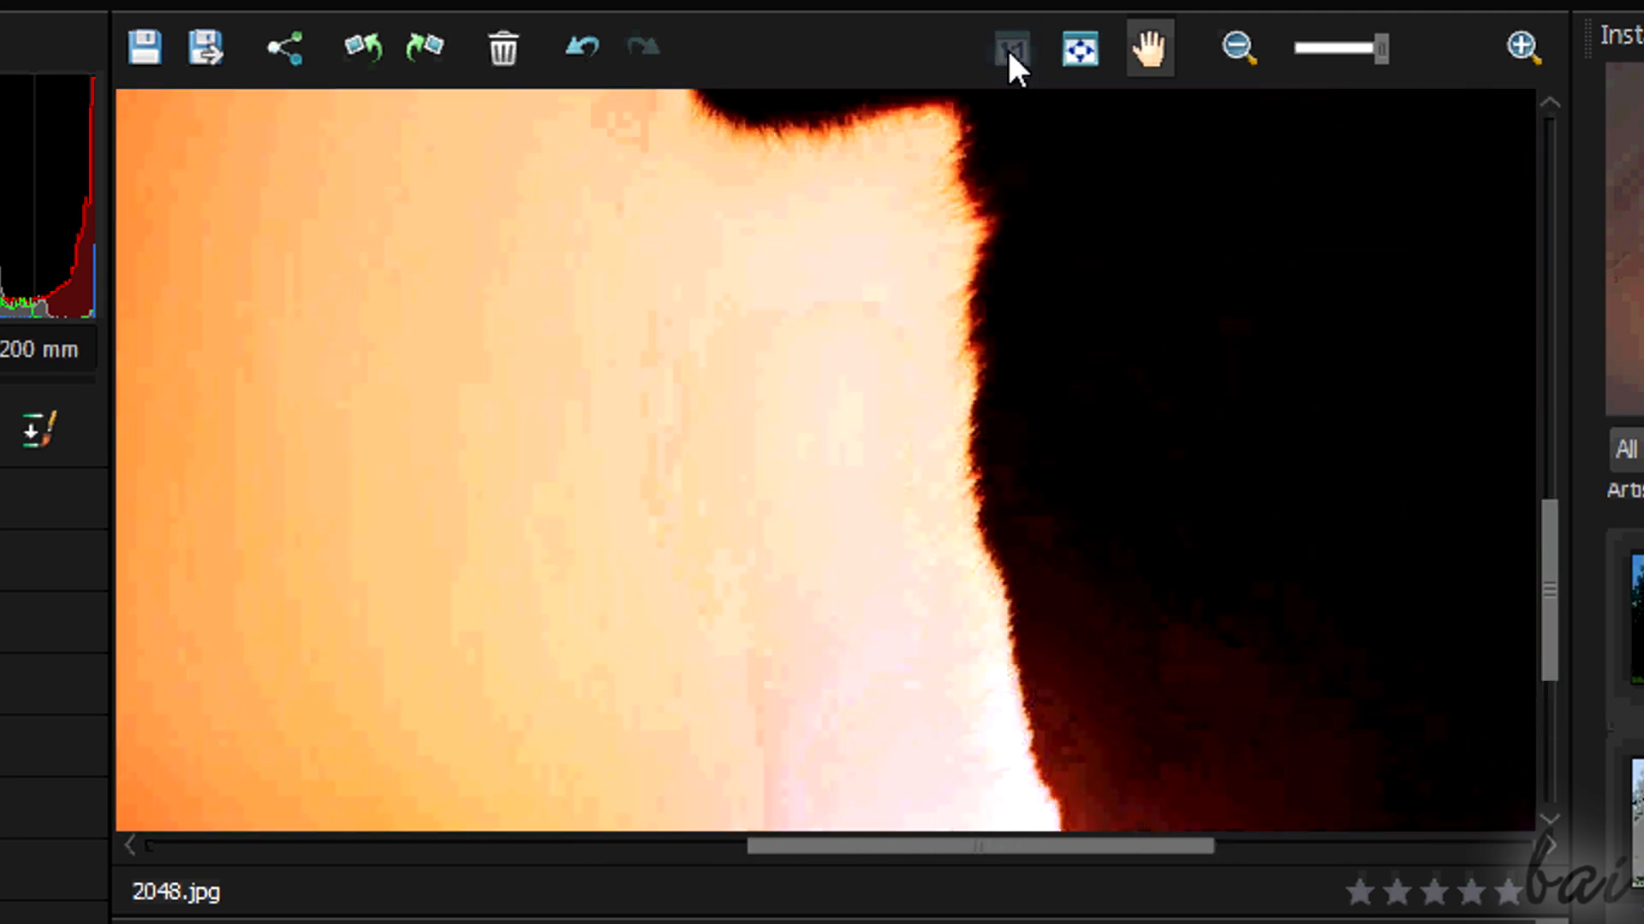
left_click_drag(1055, 852, 541, 824)
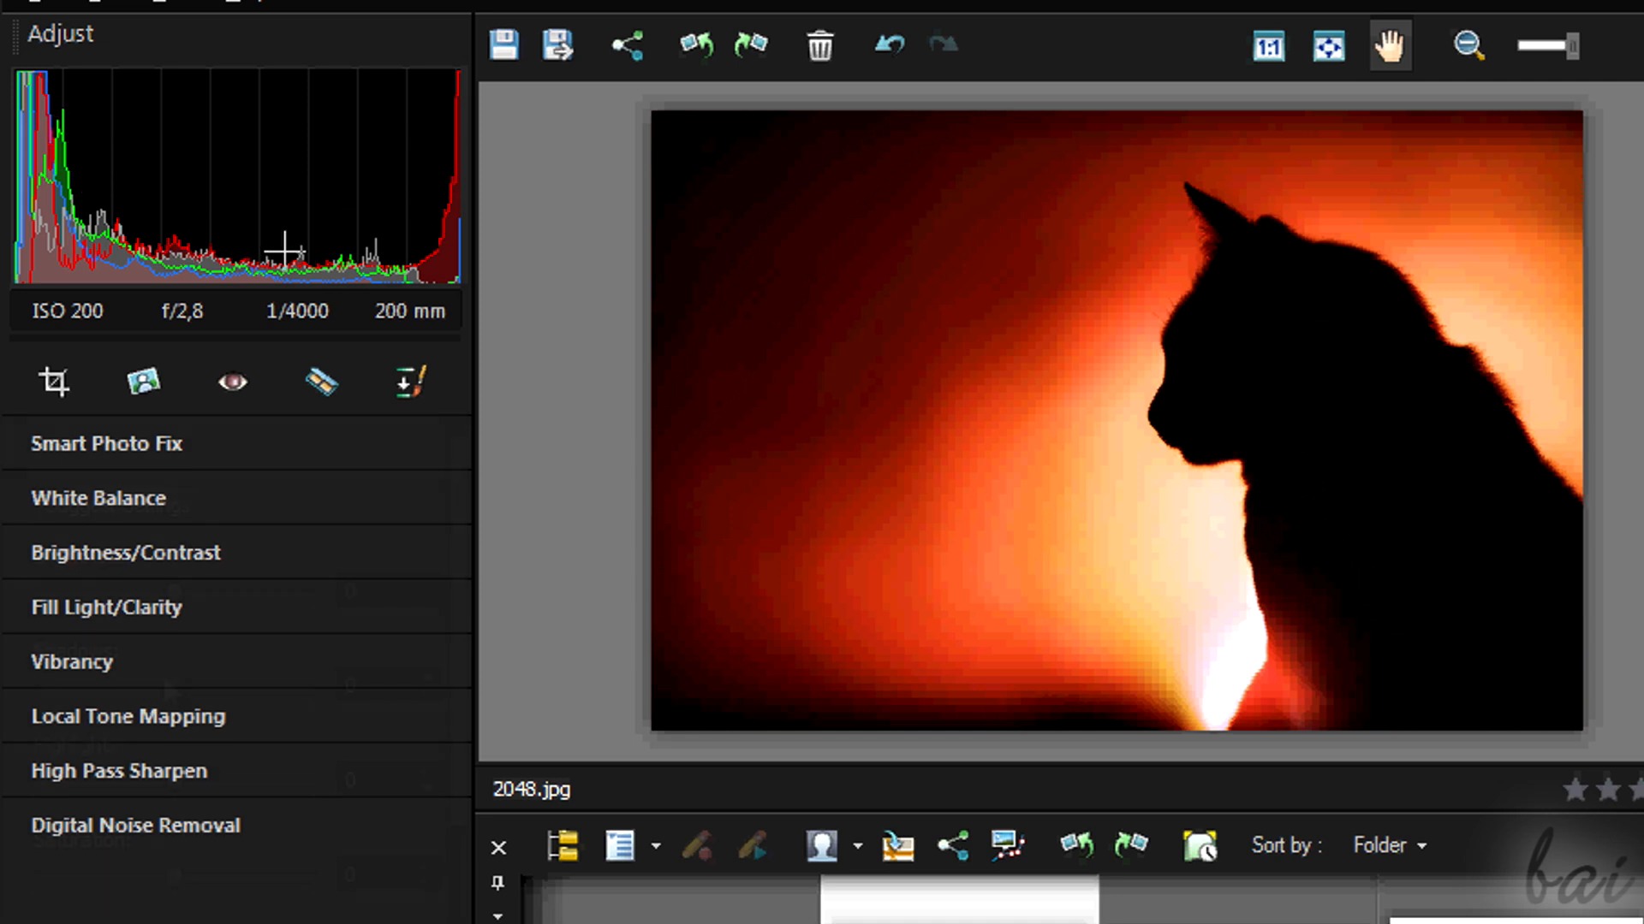
- Lower the Smart Photo Fix saturation of the cat photo to -90, and raise it to the maximum
left_click(214, 444)
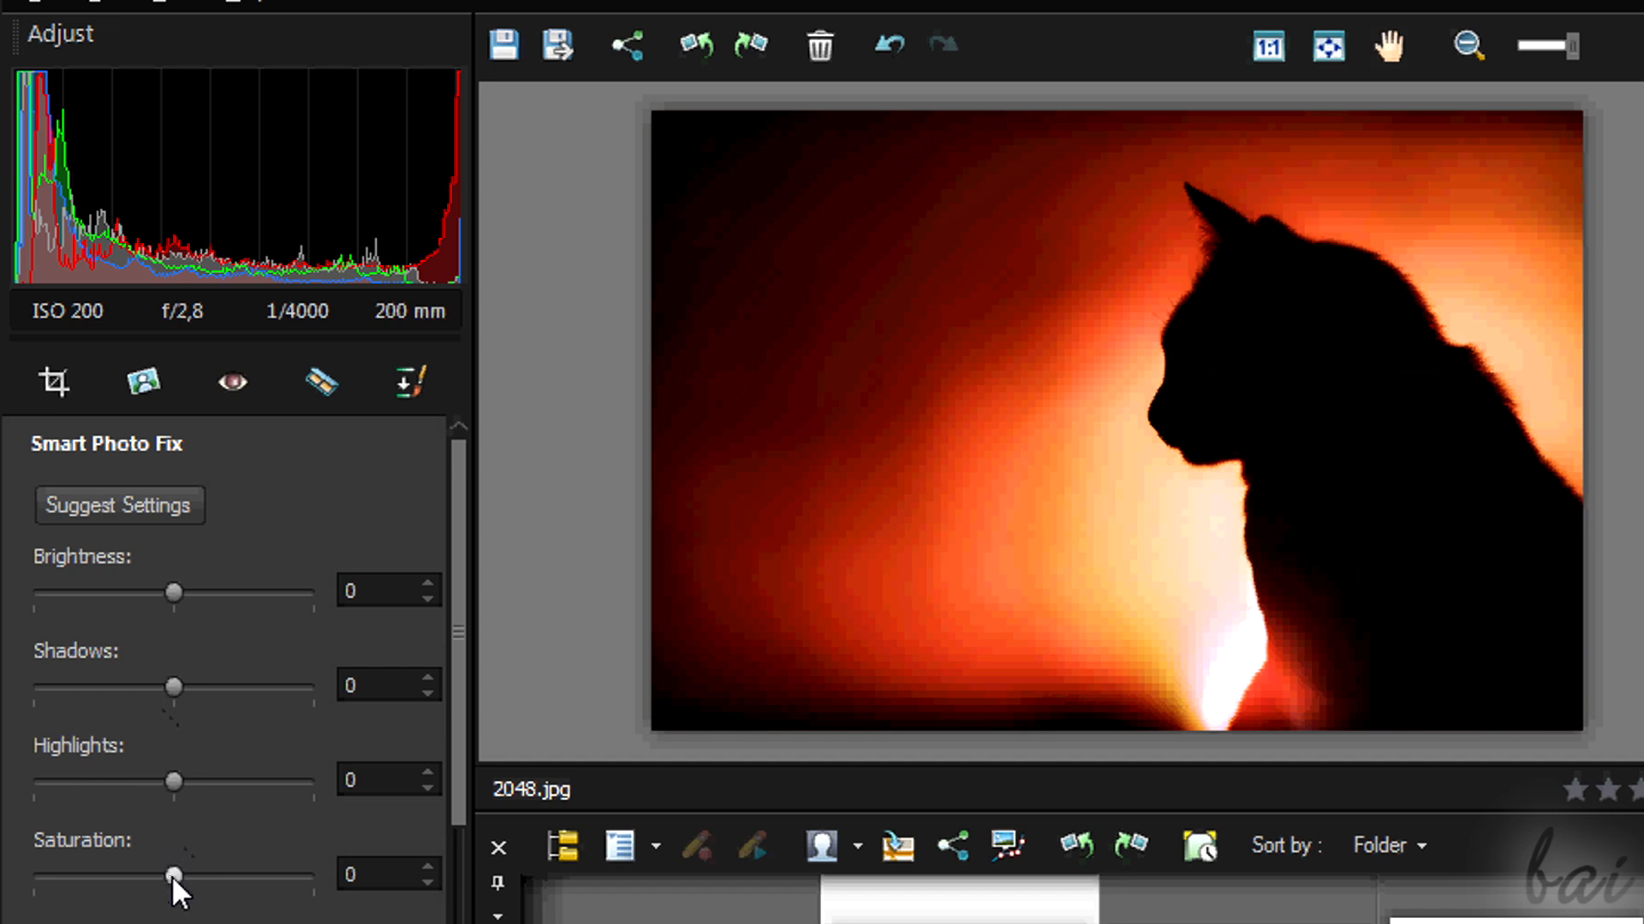
left_click_drag(53, 877, 19, 874)
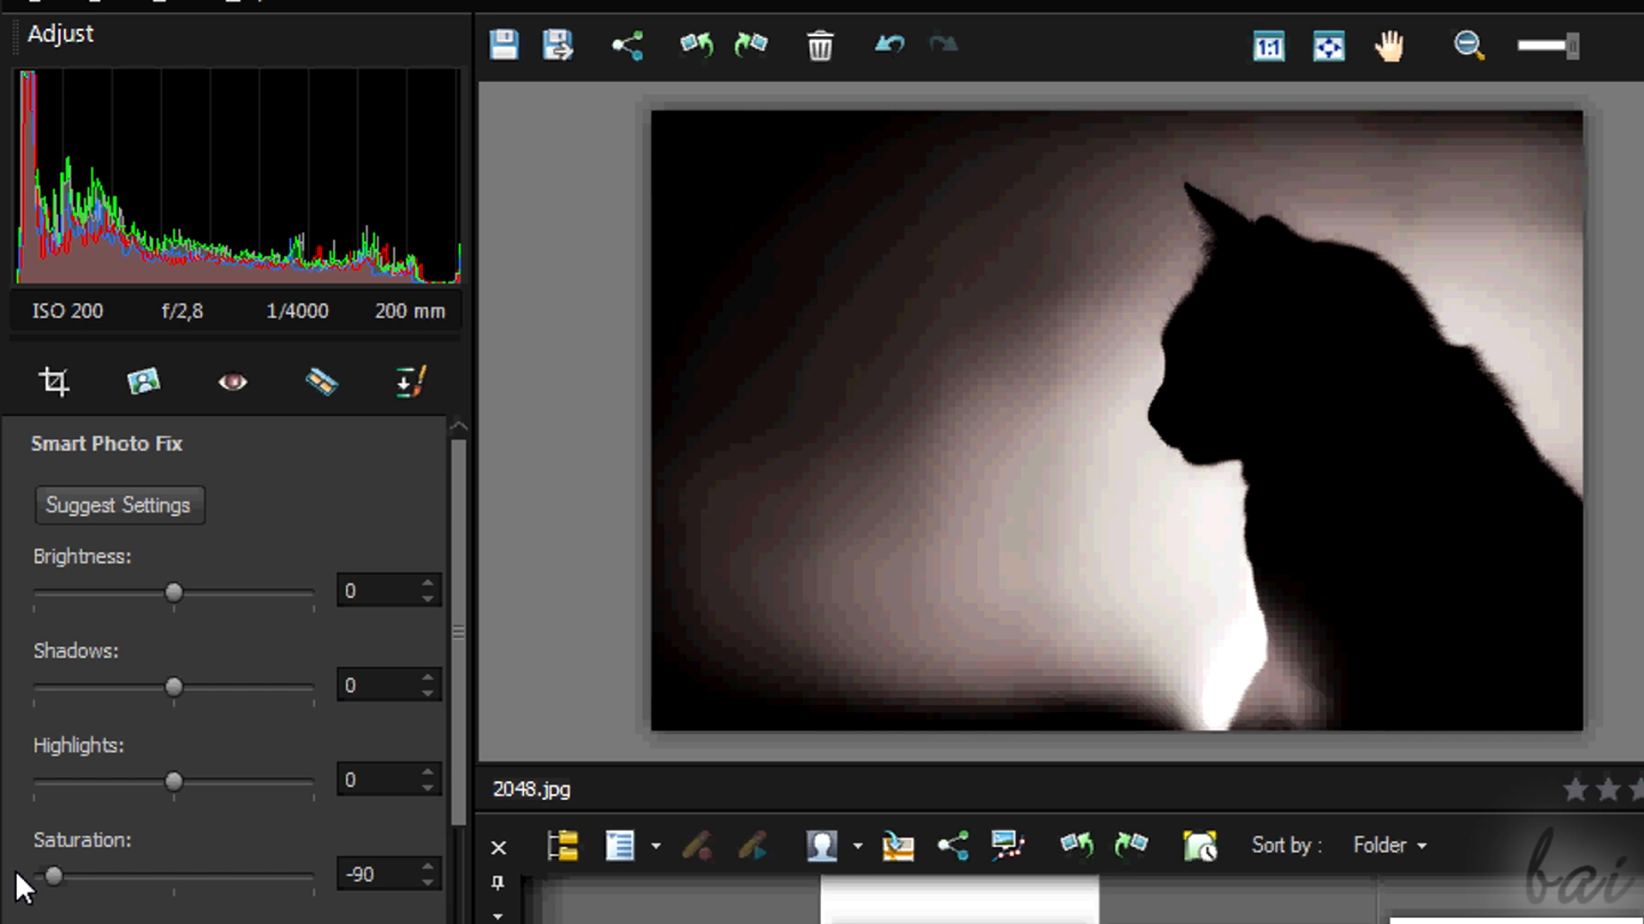
left_click_drag(53, 877, 313, 876)
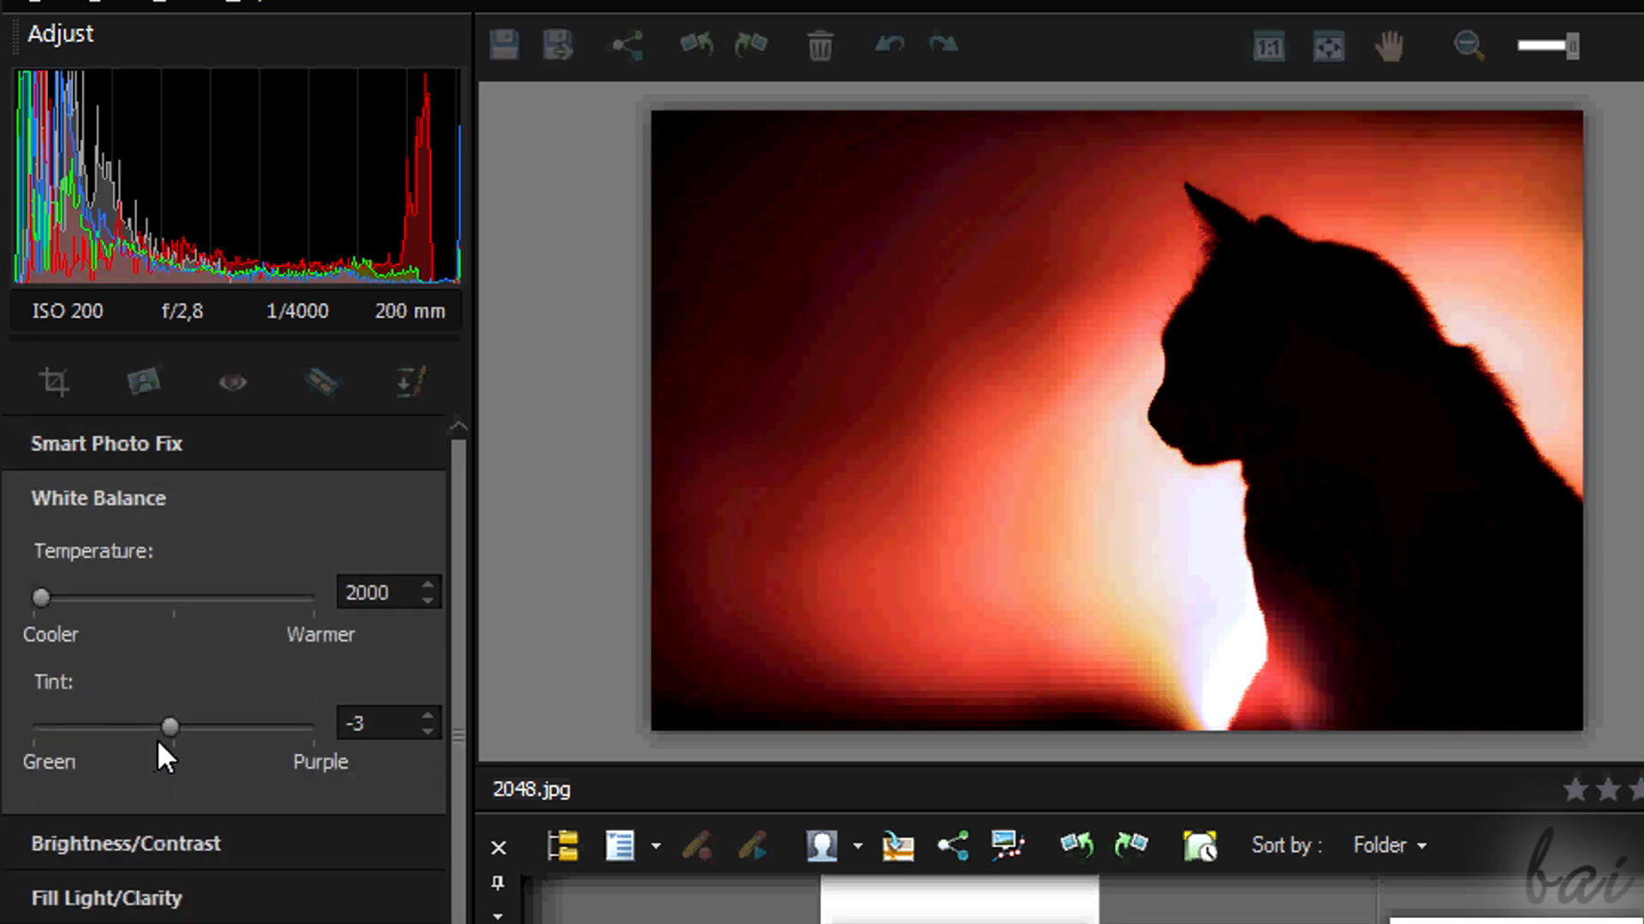
- Shift the white balance tint of the cat photo all the way toward green
left_click_drag(168, 726, 17, 726)
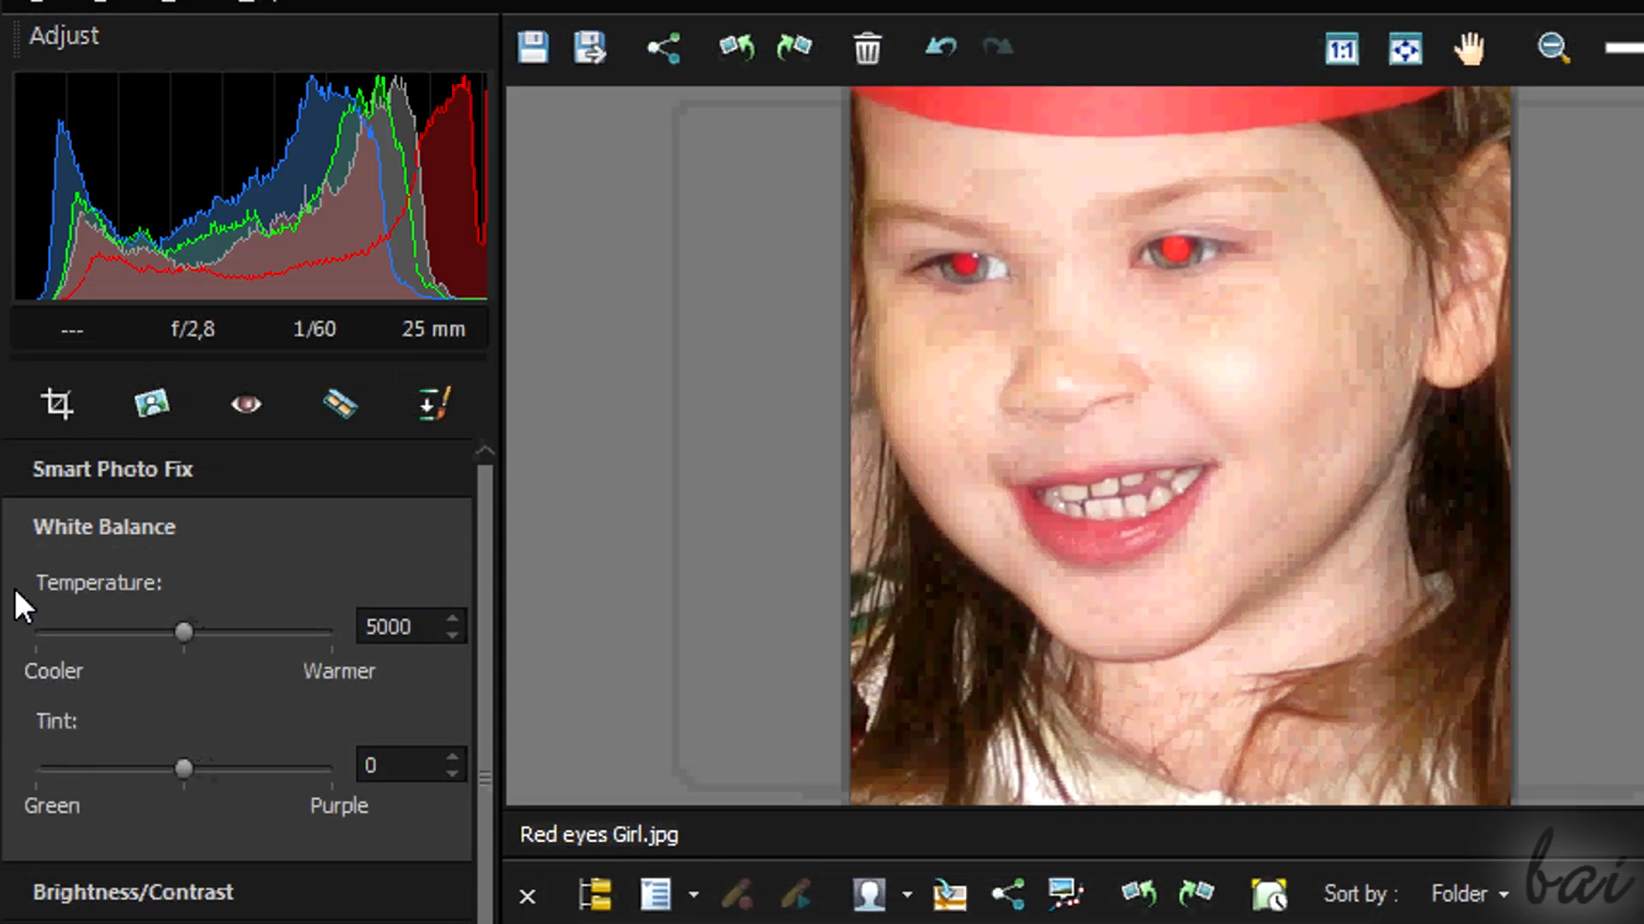
- Remove the red-eye effect from the girl's eyes in Red eyes Girl.jpg using a red-eye size of 36
left_click(244, 397)
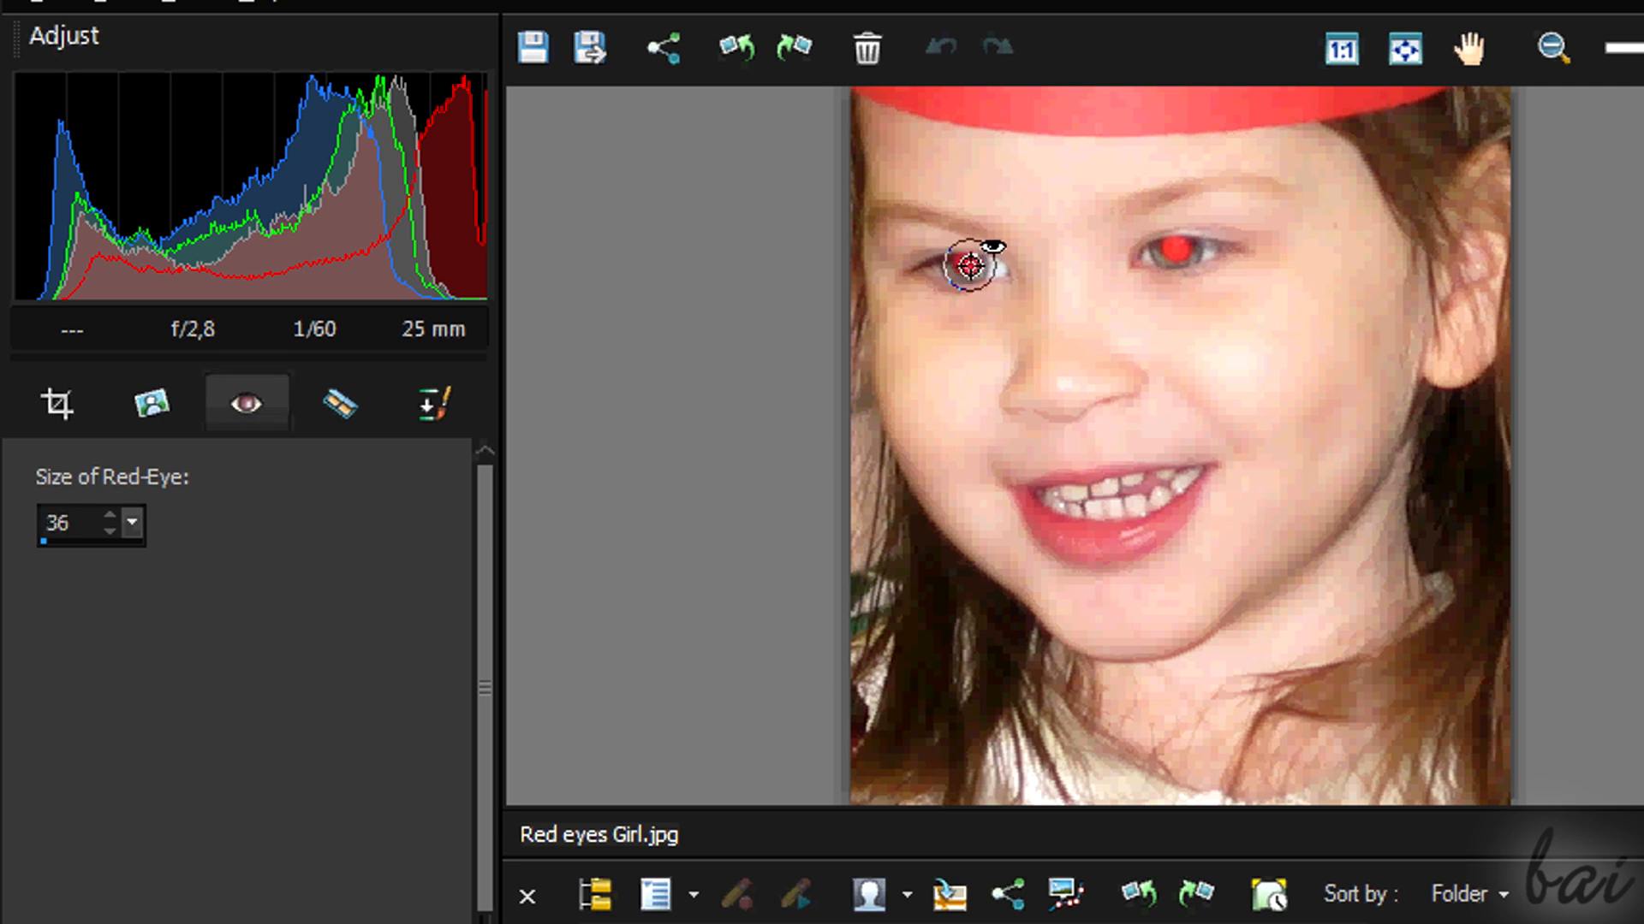
left_click(966, 267)
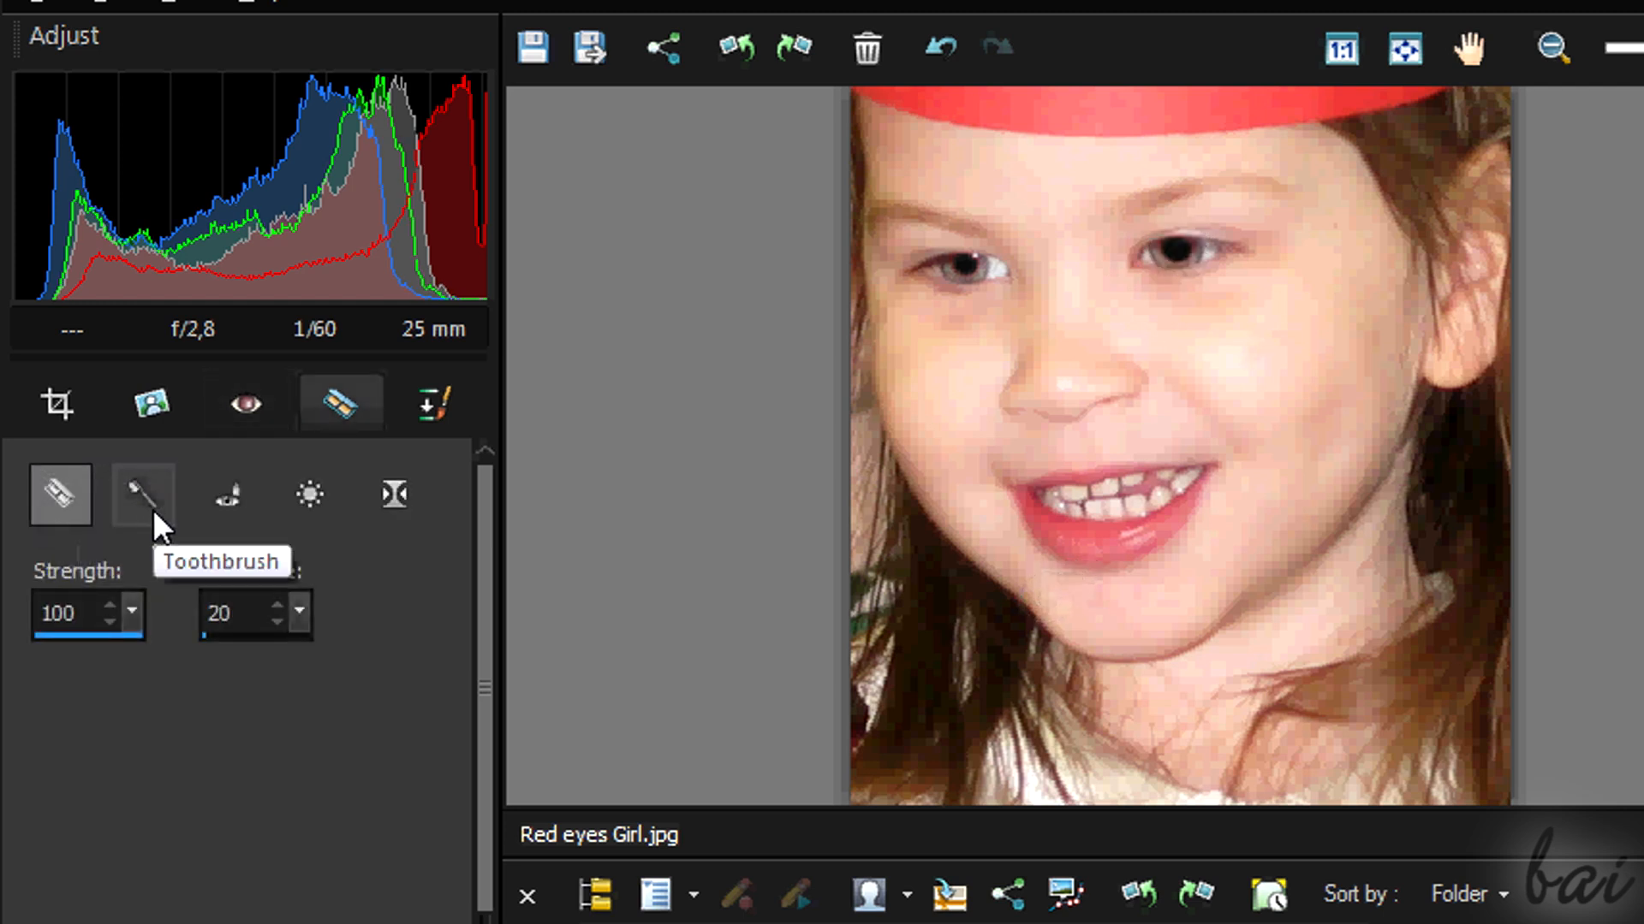
- Whiten the girl's teeth with the Toothbrush at strength 50, and activate the Suntan makeover tool
left_click(155, 510)
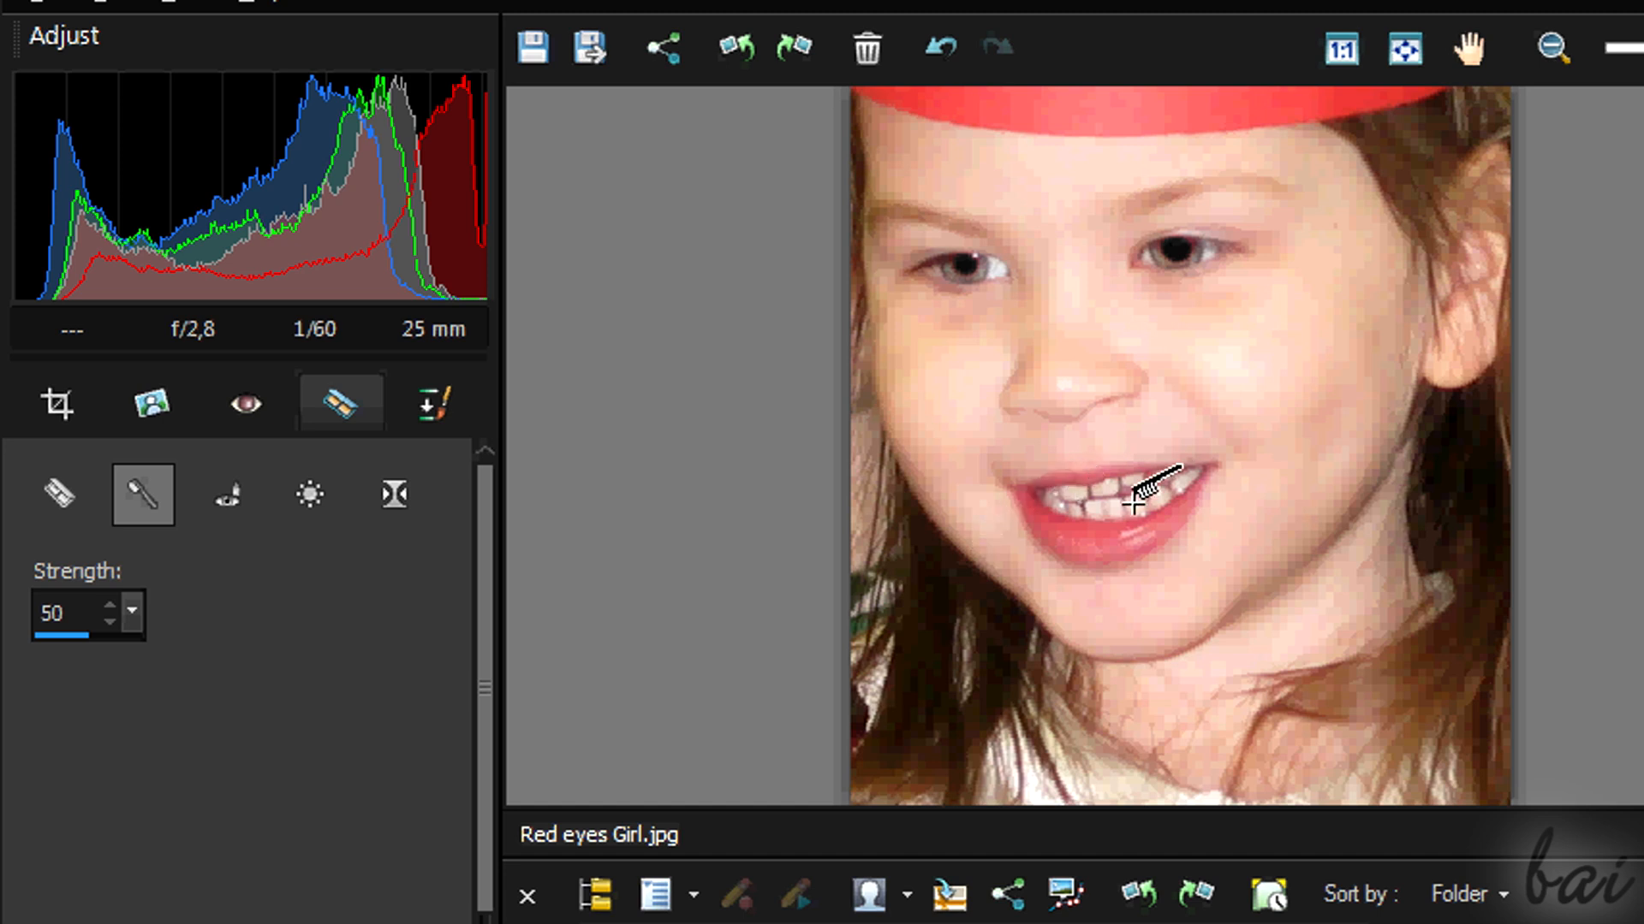
scroll(1120, 505, "up", 3)
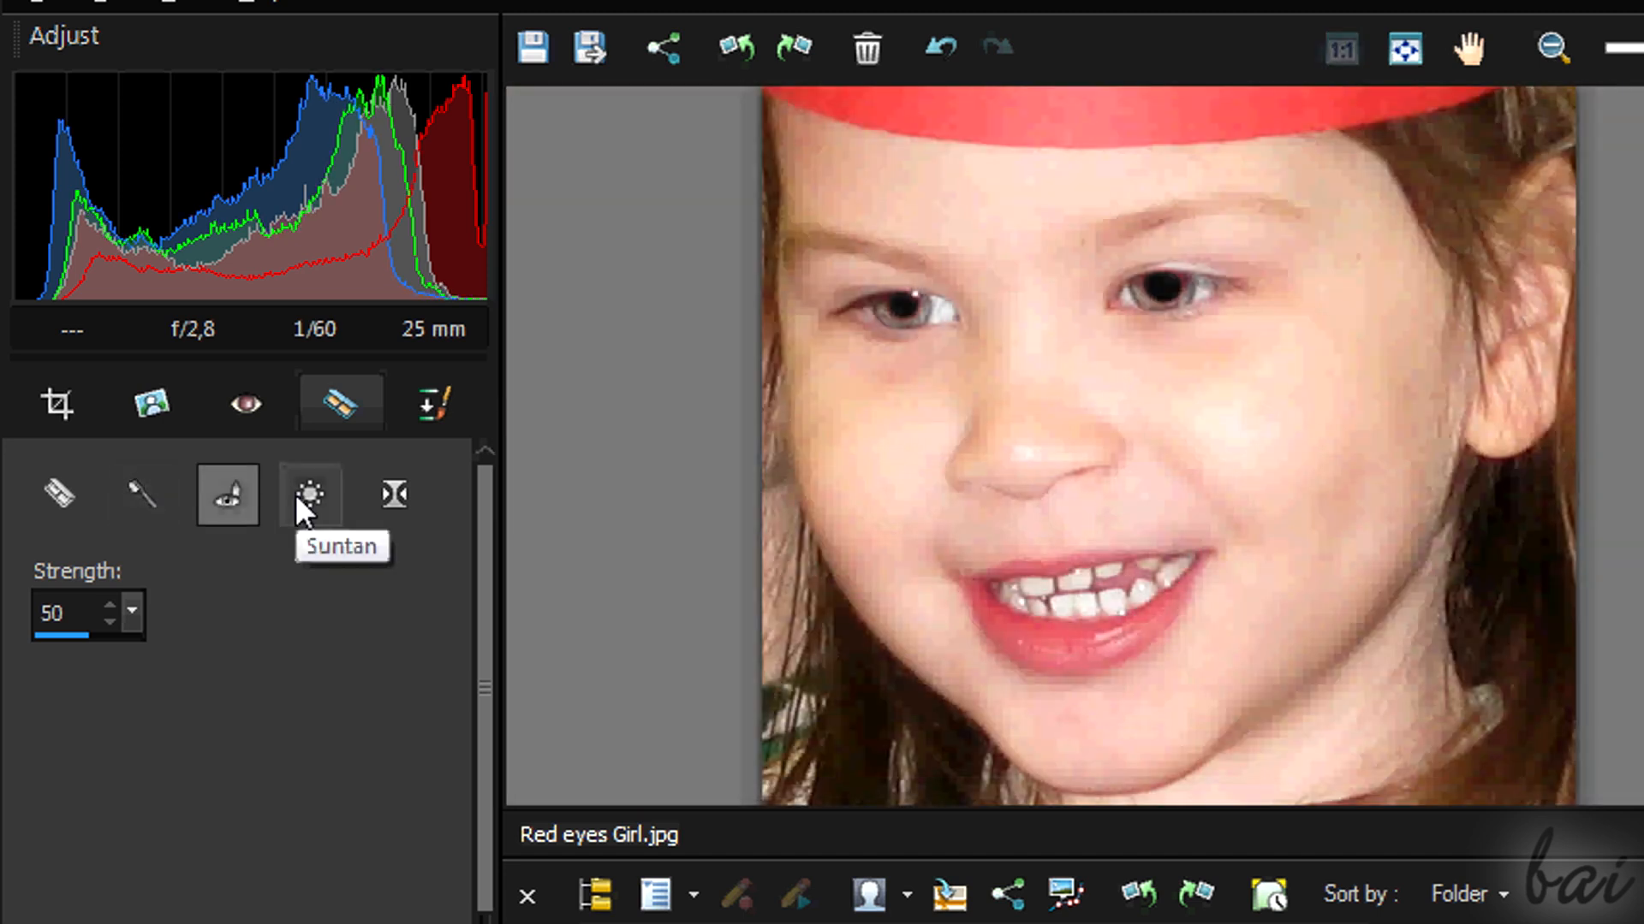
left_click(295, 496)
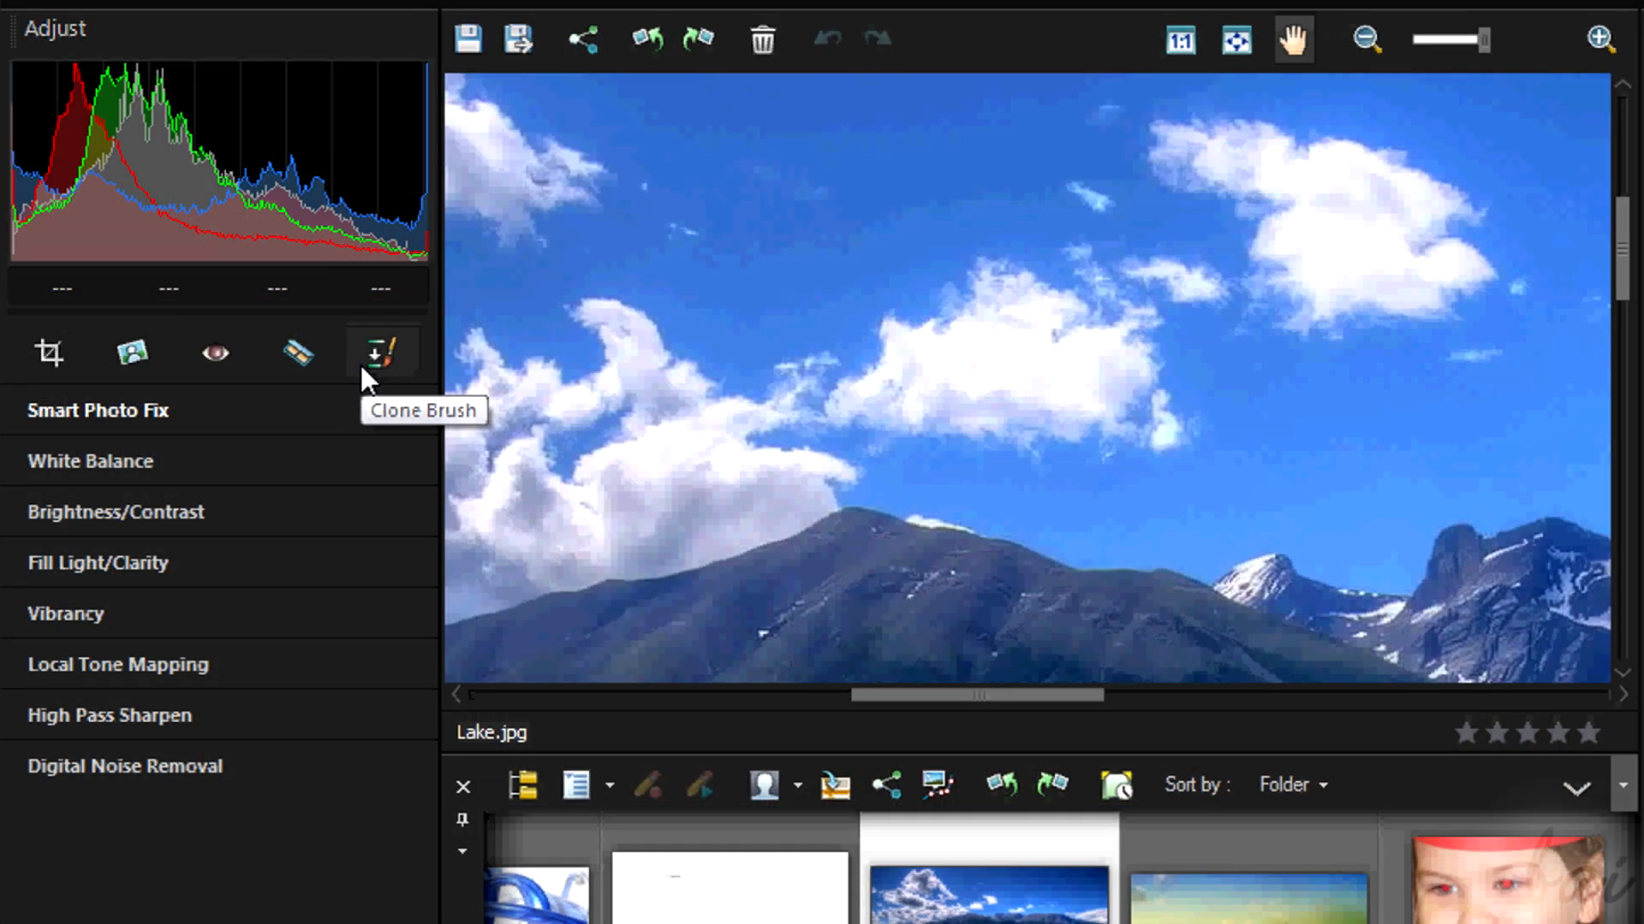
- Cover the clouds above the mountains in Lake.jpg with cloned clear sky using the Clone Brush
left_click(374, 349)
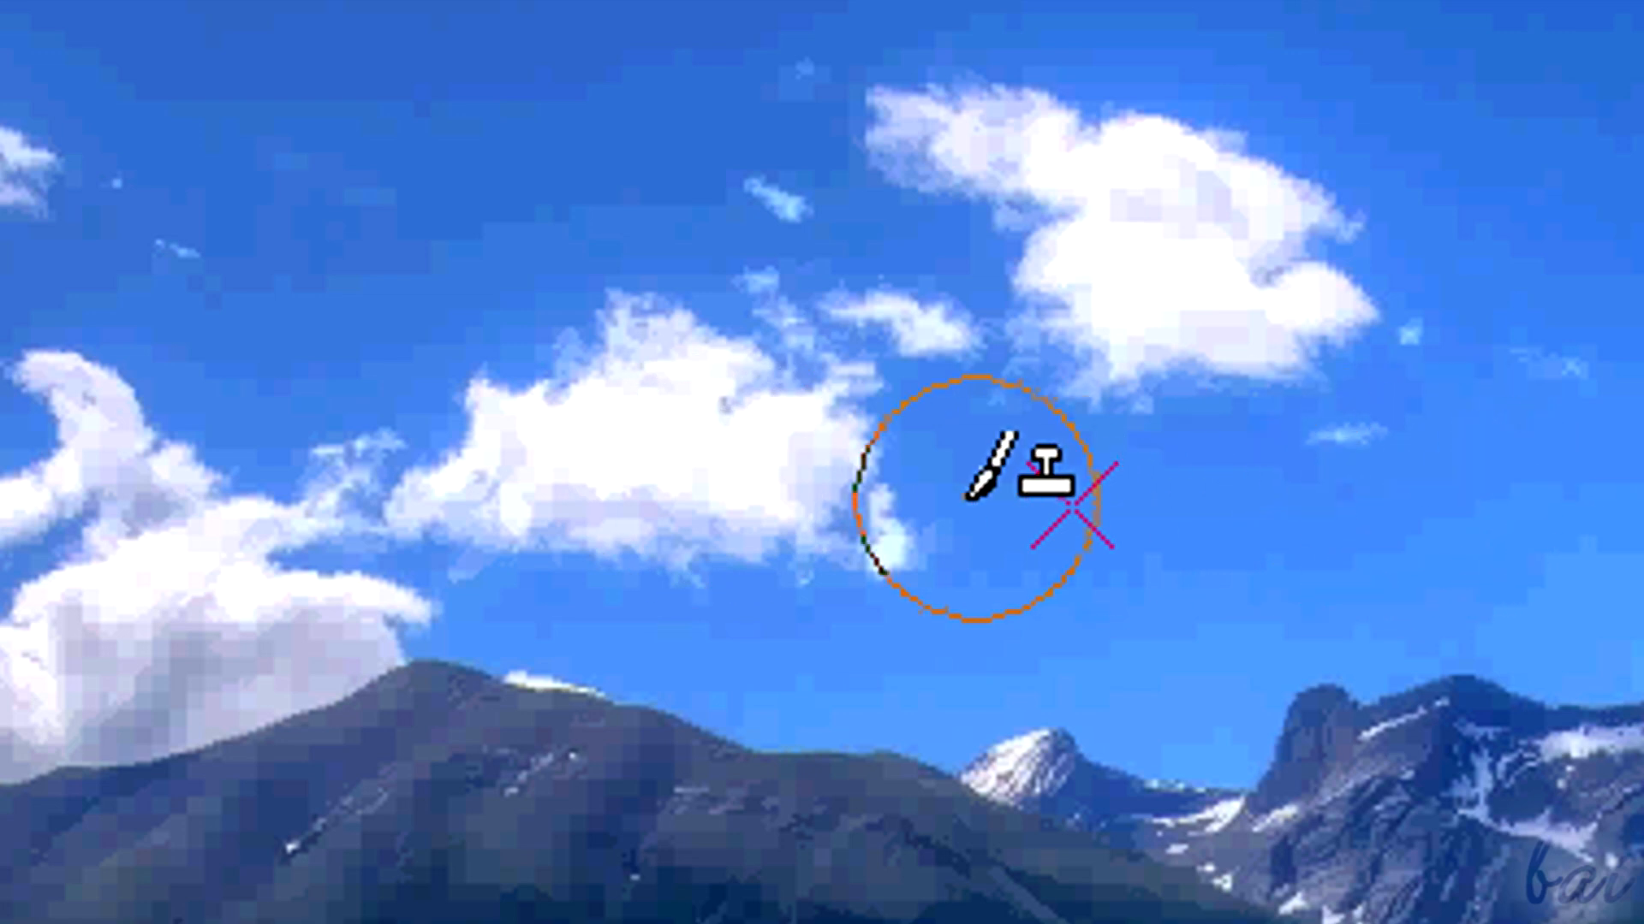
mouse_move(467, 472)
left_mouse_down()
mouse_move(588, 494)
mouse_move(910, 511)
mouse_move(449, 354)
mouse_move(520, 346)
mouse_move(586, 381)
left_mouse_up()
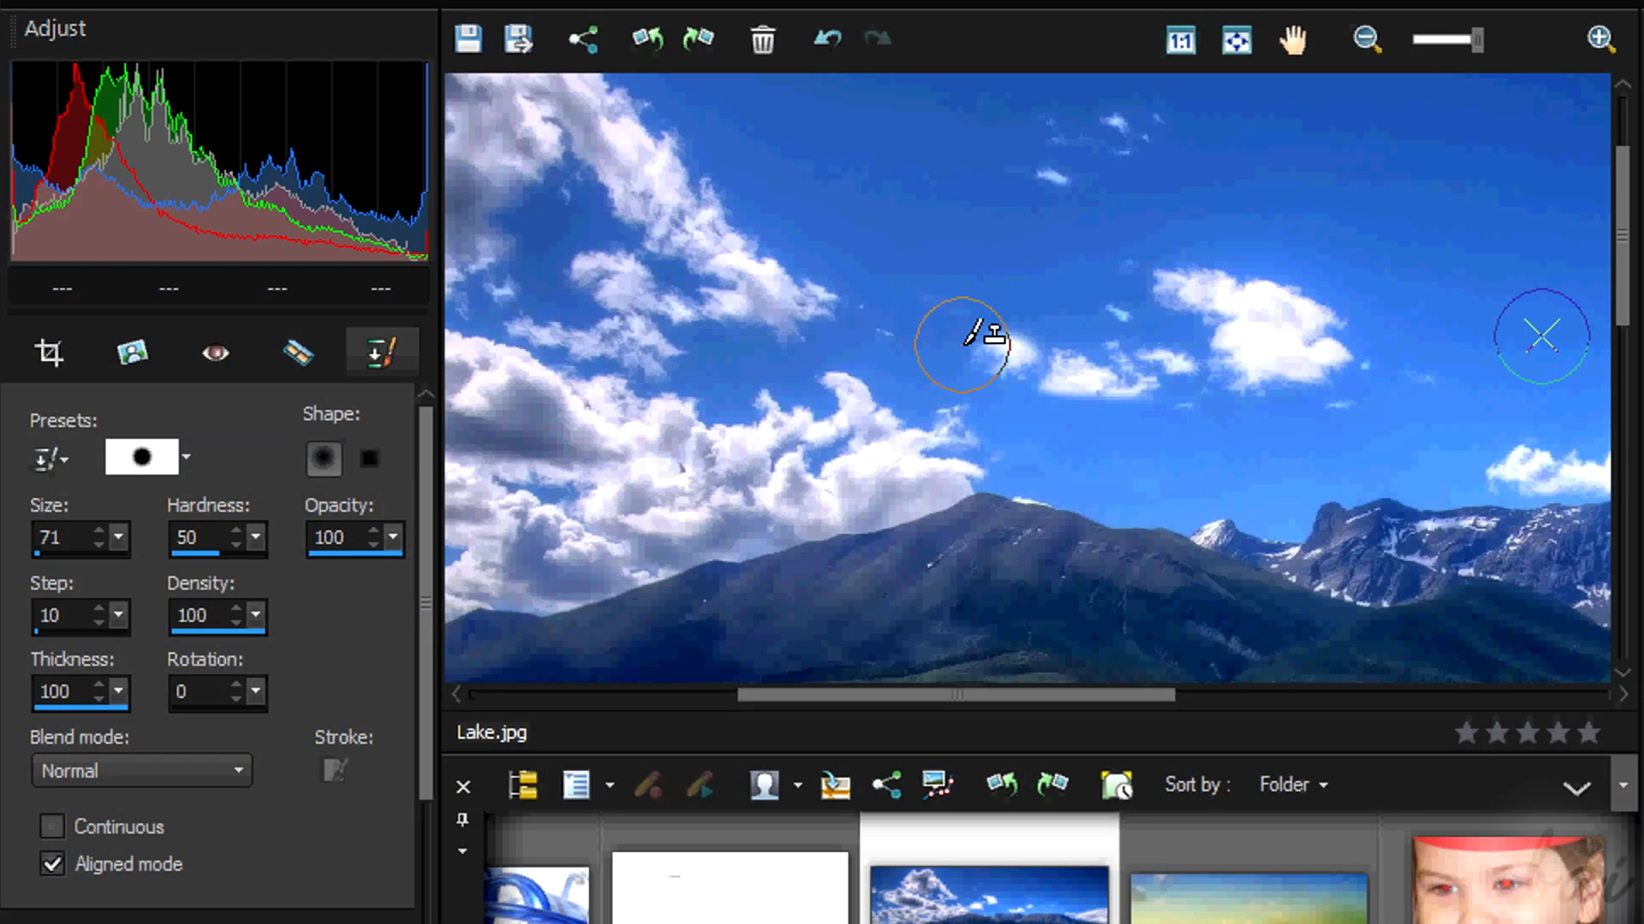
left_click_drag(963, 344, 998, 354)
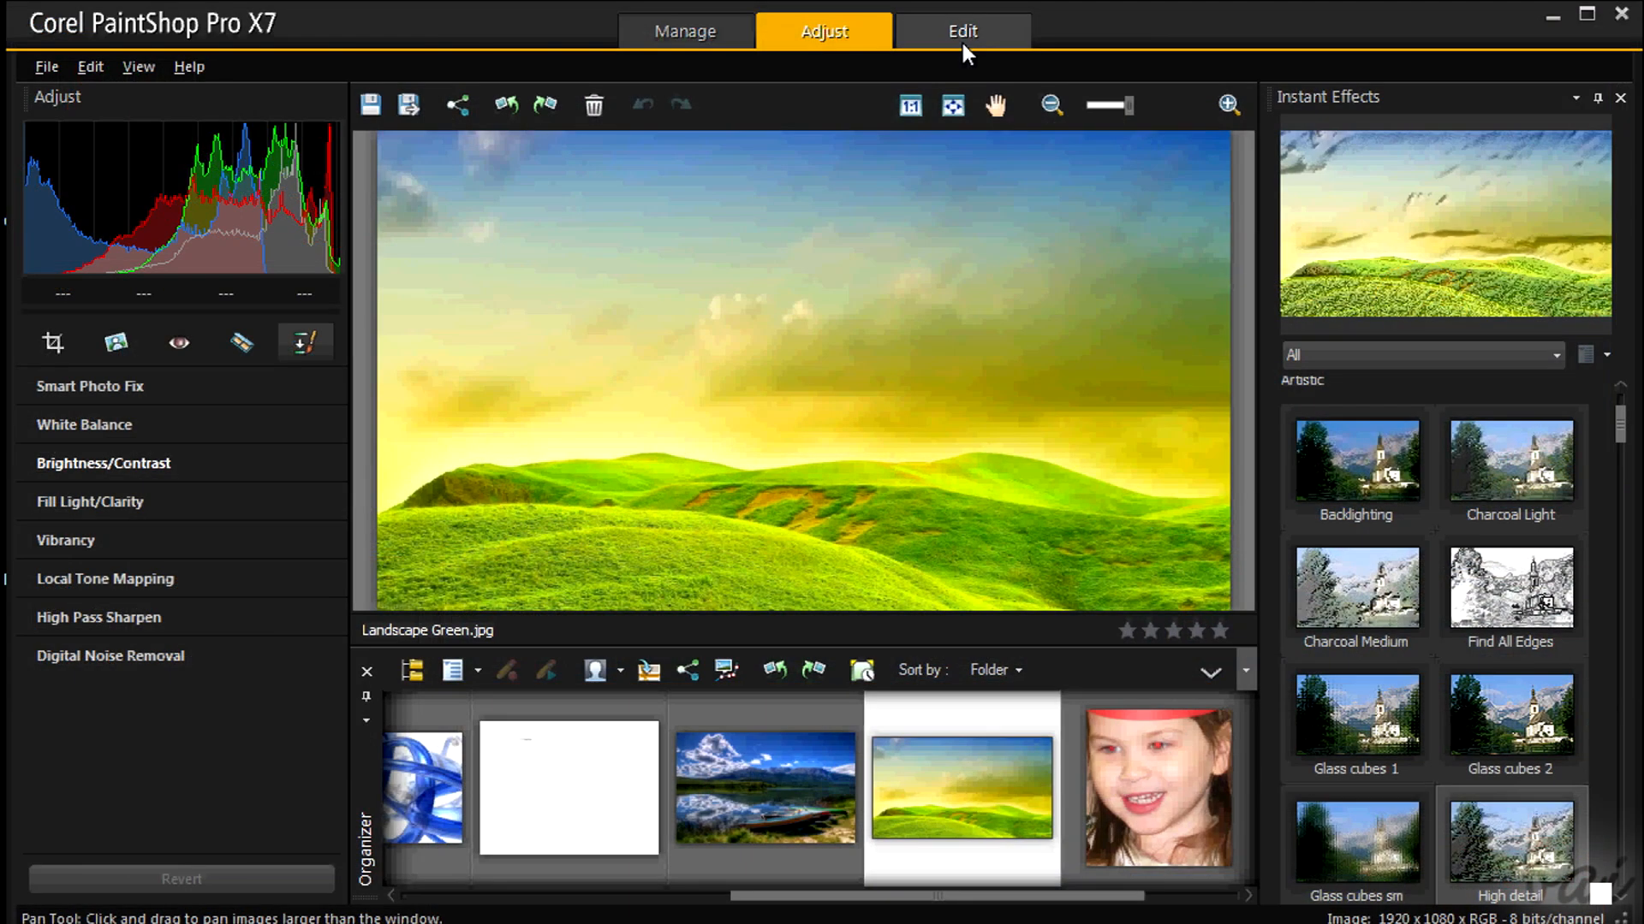
- Switch to the Edit workspace with Landscape Green.jpg
left_click(962, 38)
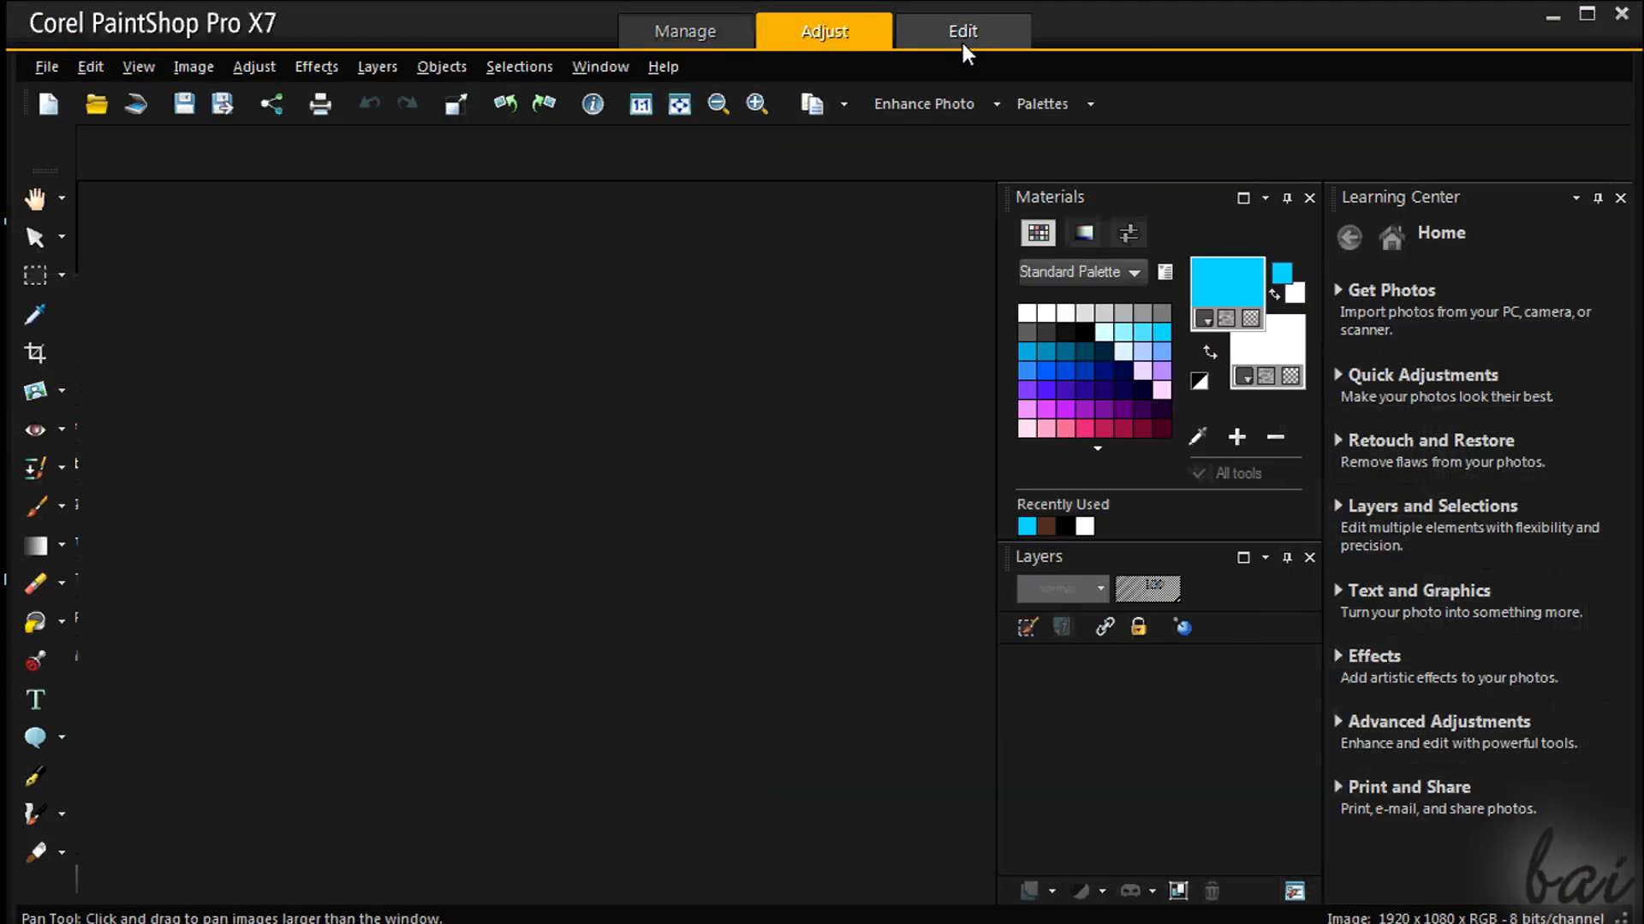
left_click(962, 42)
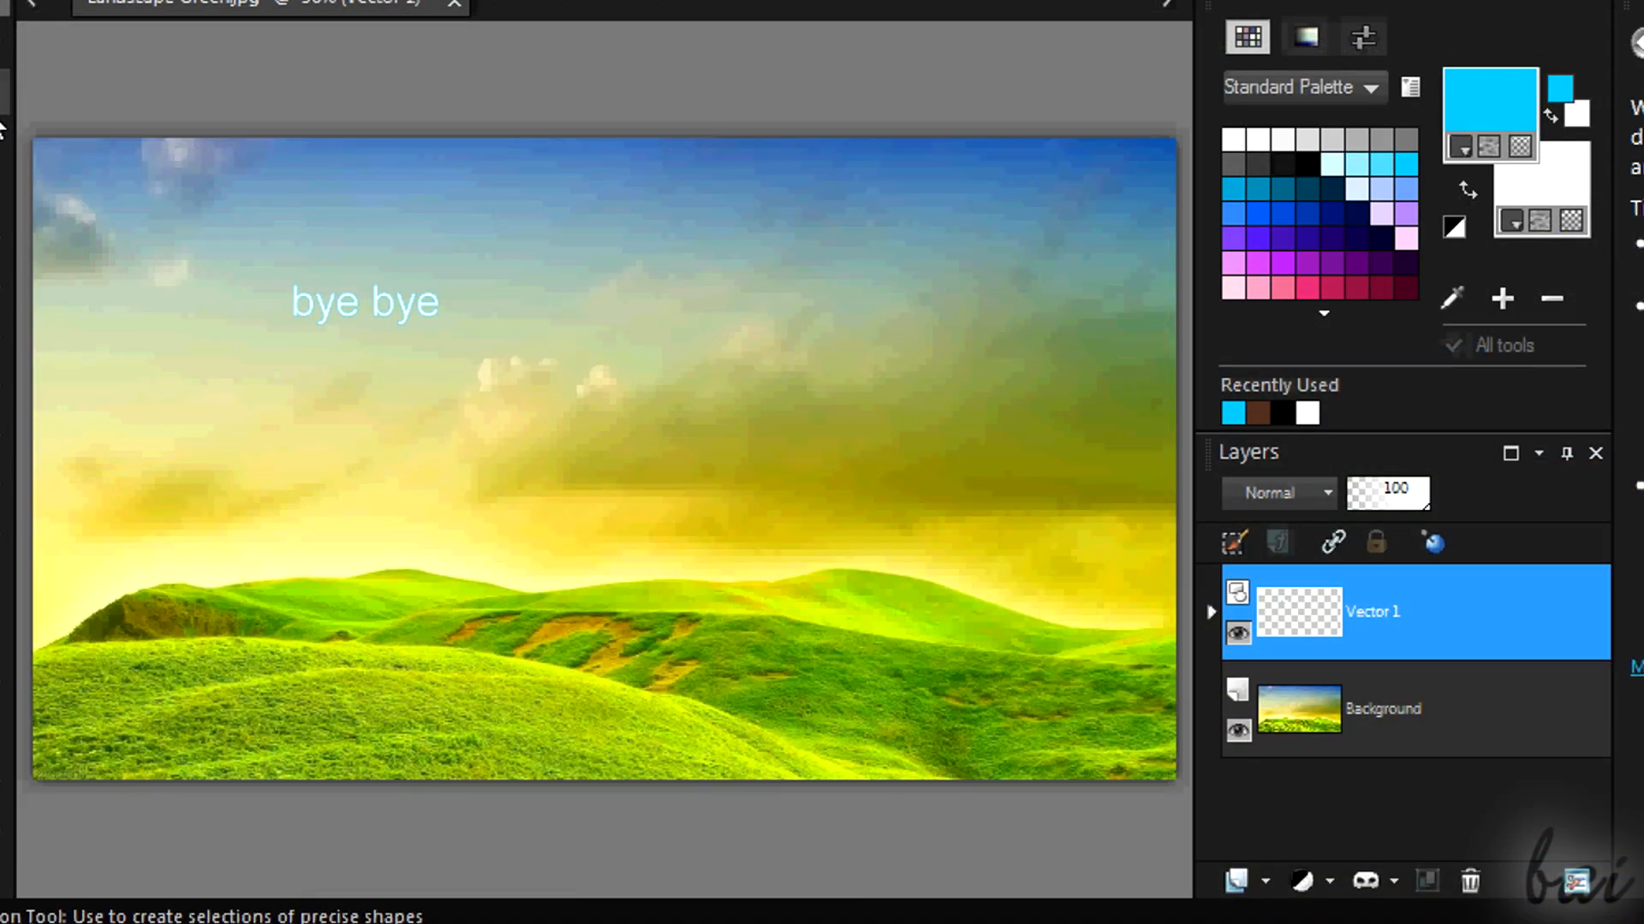
- Select the Background and Vector 1 layers in turn with the Pick tool active, and hide the Vector 1 layer holding the "bye bye" text
key("k")
left_click(531, 227)
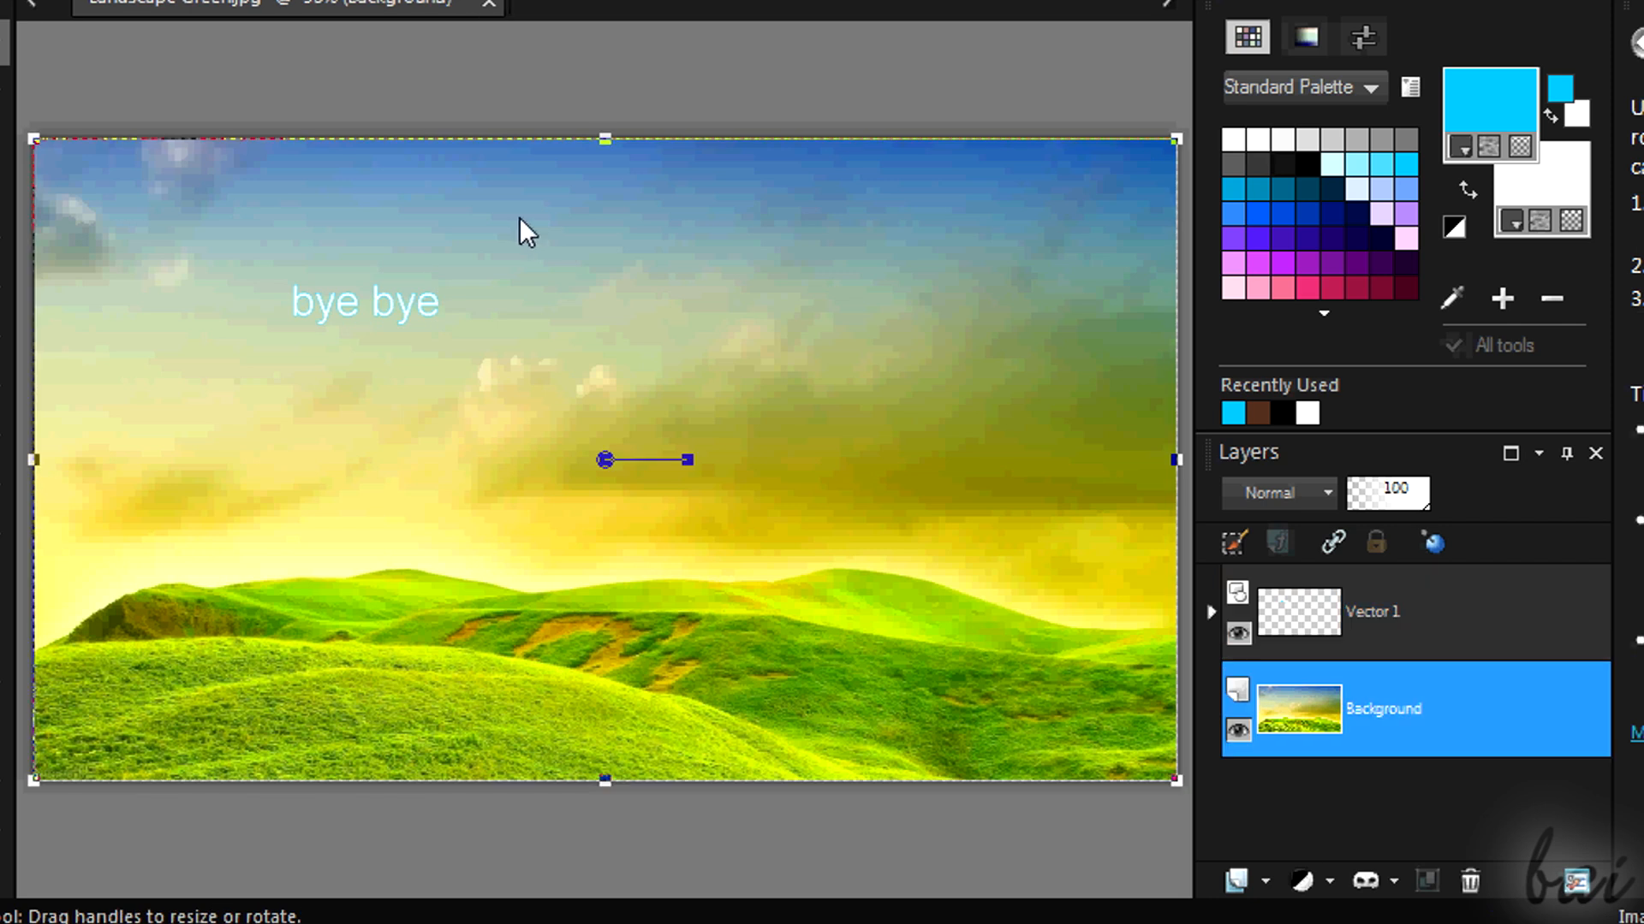
left_click(1361, 612)
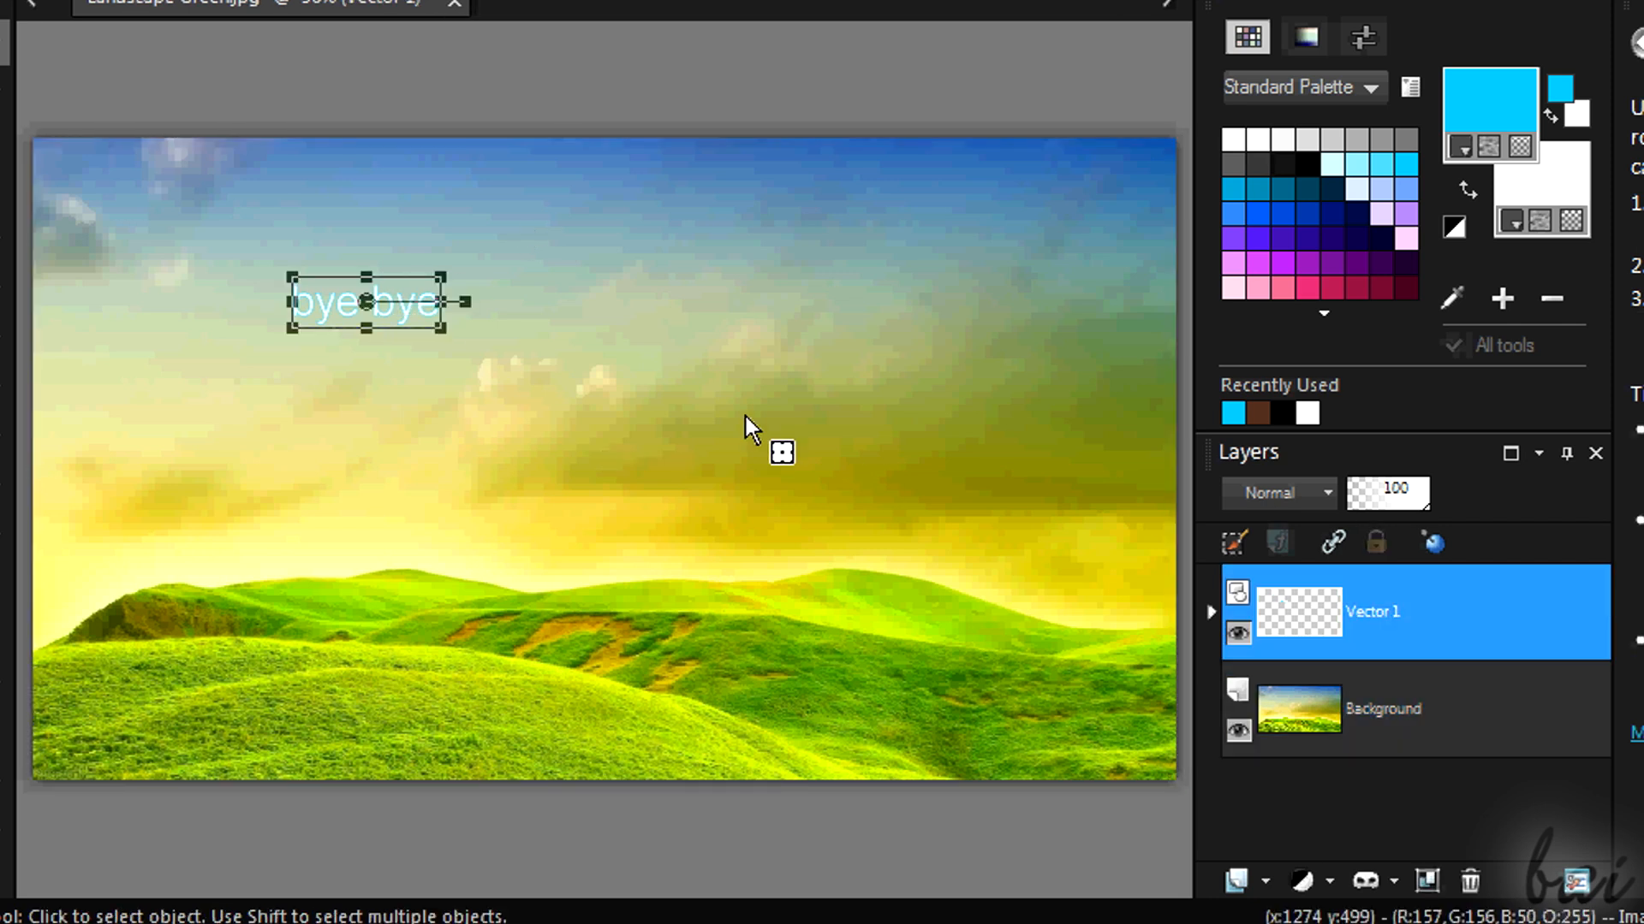
left_click(1417, 710)
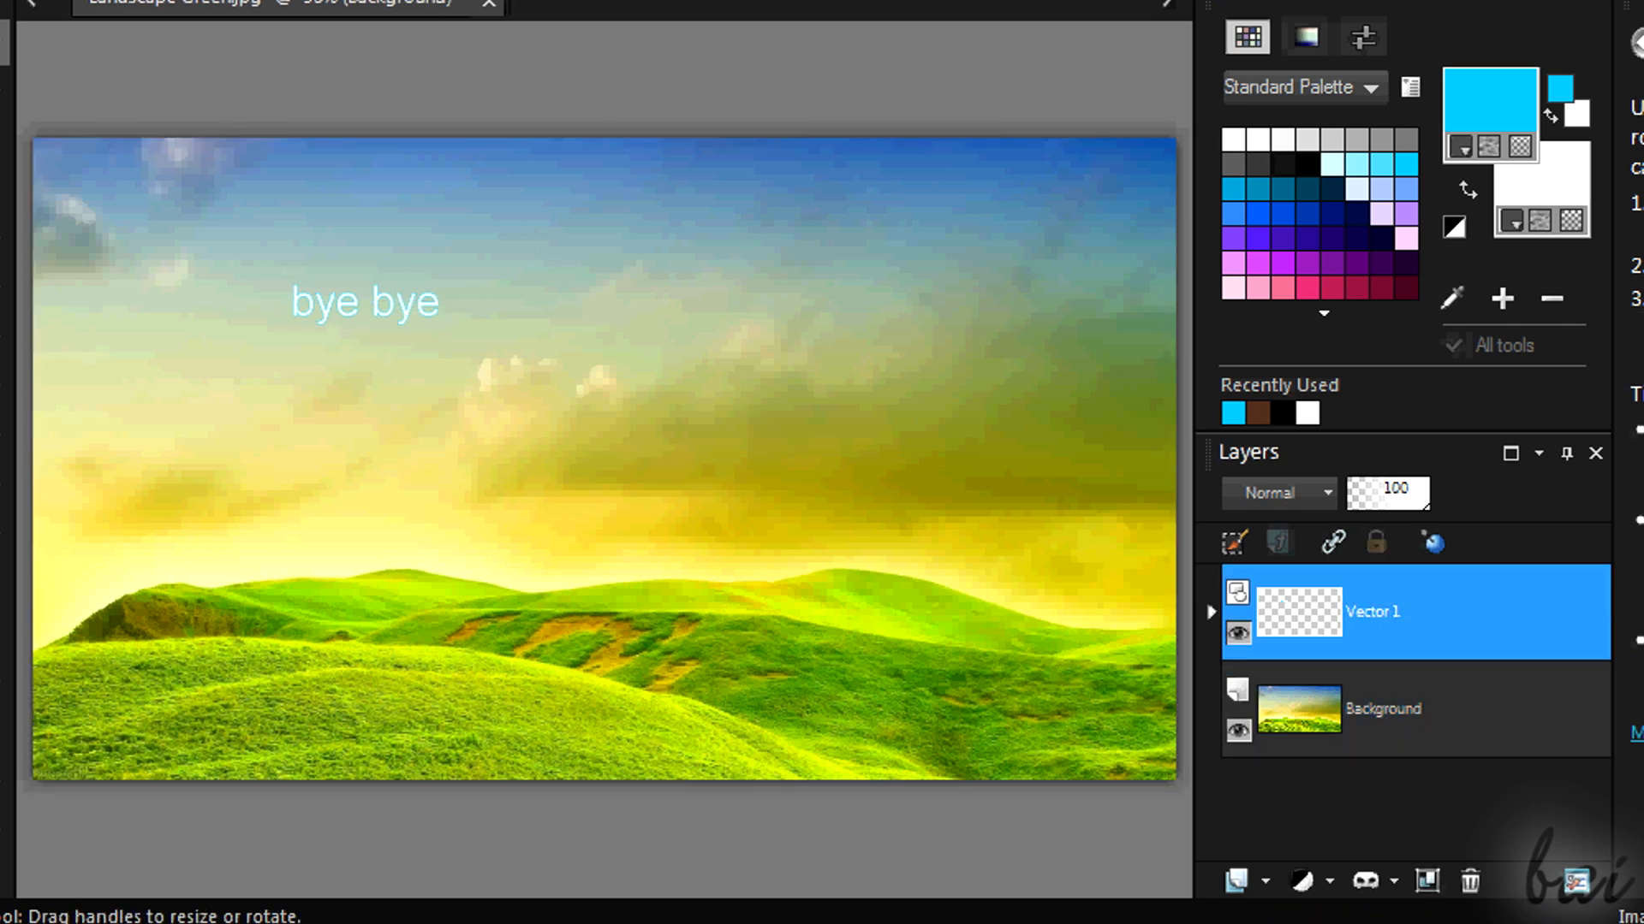
left_click(1411, 618)
left_click(1238, 635)
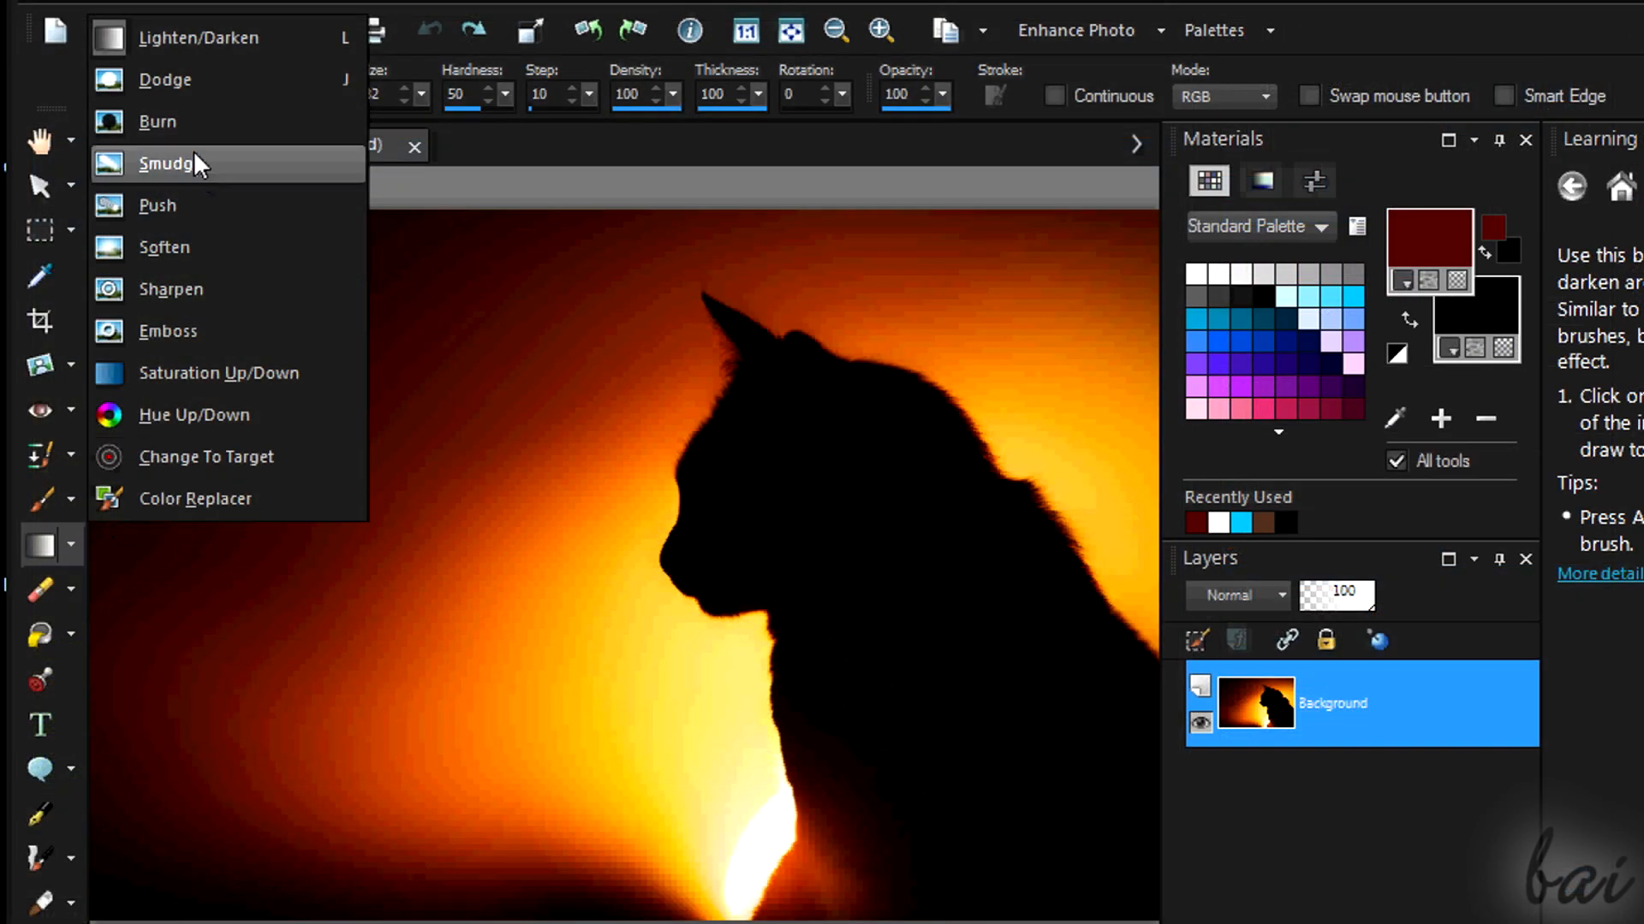
- Adjust the Dodge brush size and brush over the dark background beside the cat in 2048.jpg
left_click(190, 79)
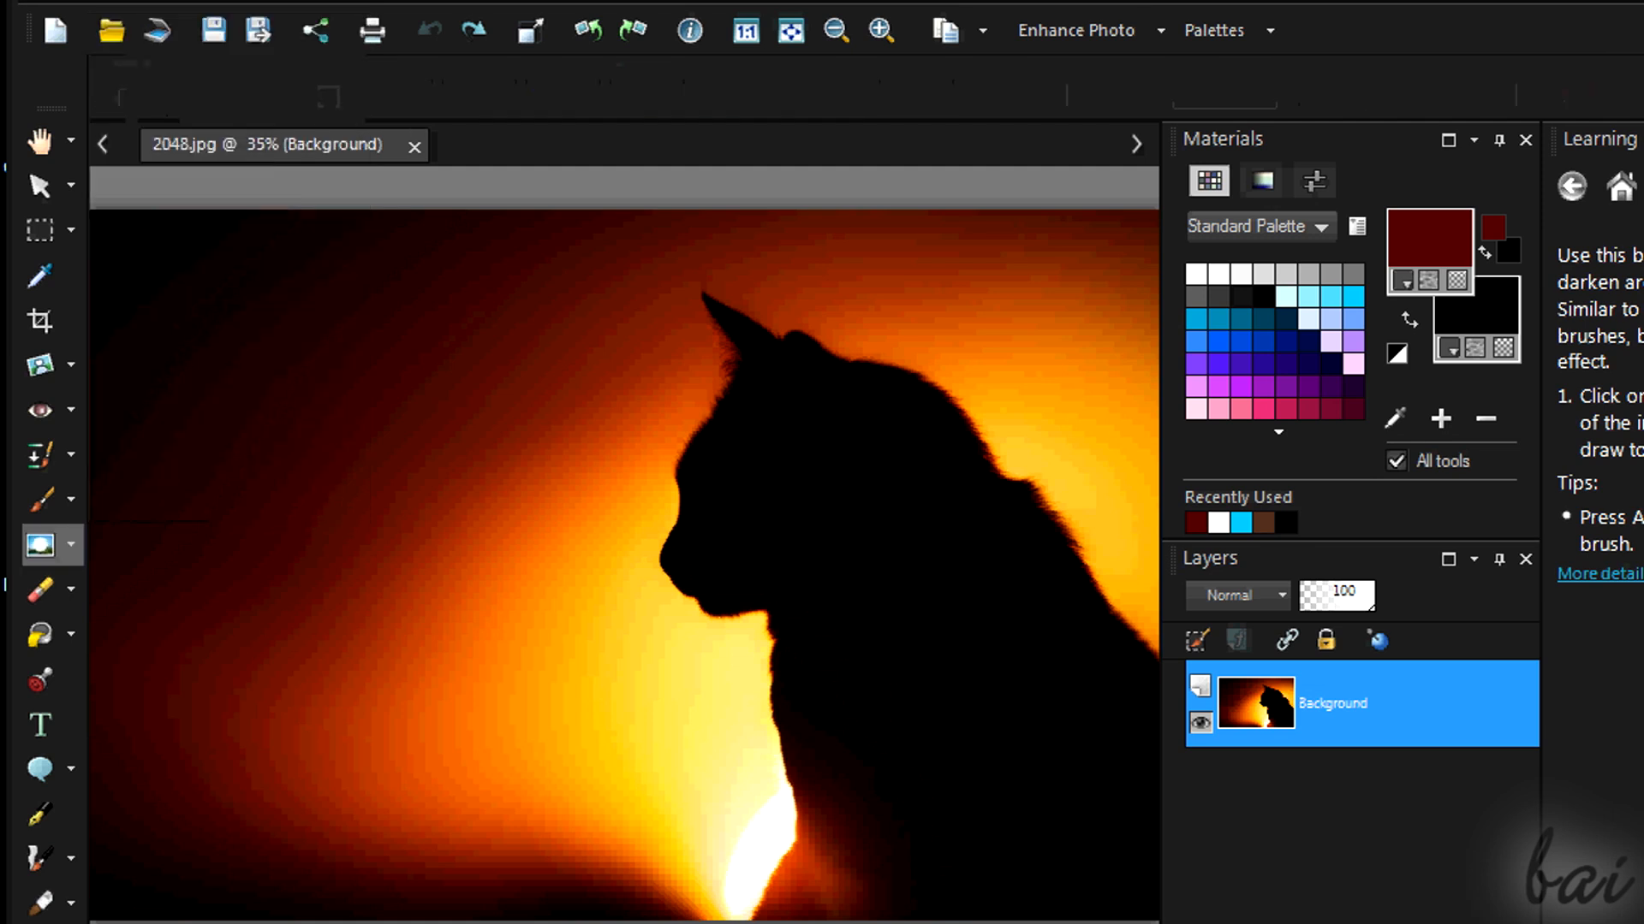
left_click(379, 106)
mouse_move(485, 398)
left_mouse_down()
mouse_move(608, 316)
mouse_move(371, 477)
mouse_move(450, 317)
mouse_move(268, 286)
mouse_move(191, 322)
mouse_move(154, 752)
mouse_move(473, 265)
mouse_move(390, 257)
mouse_move(290, 789)
mouse_move(171, 848)
left_mouse_up()
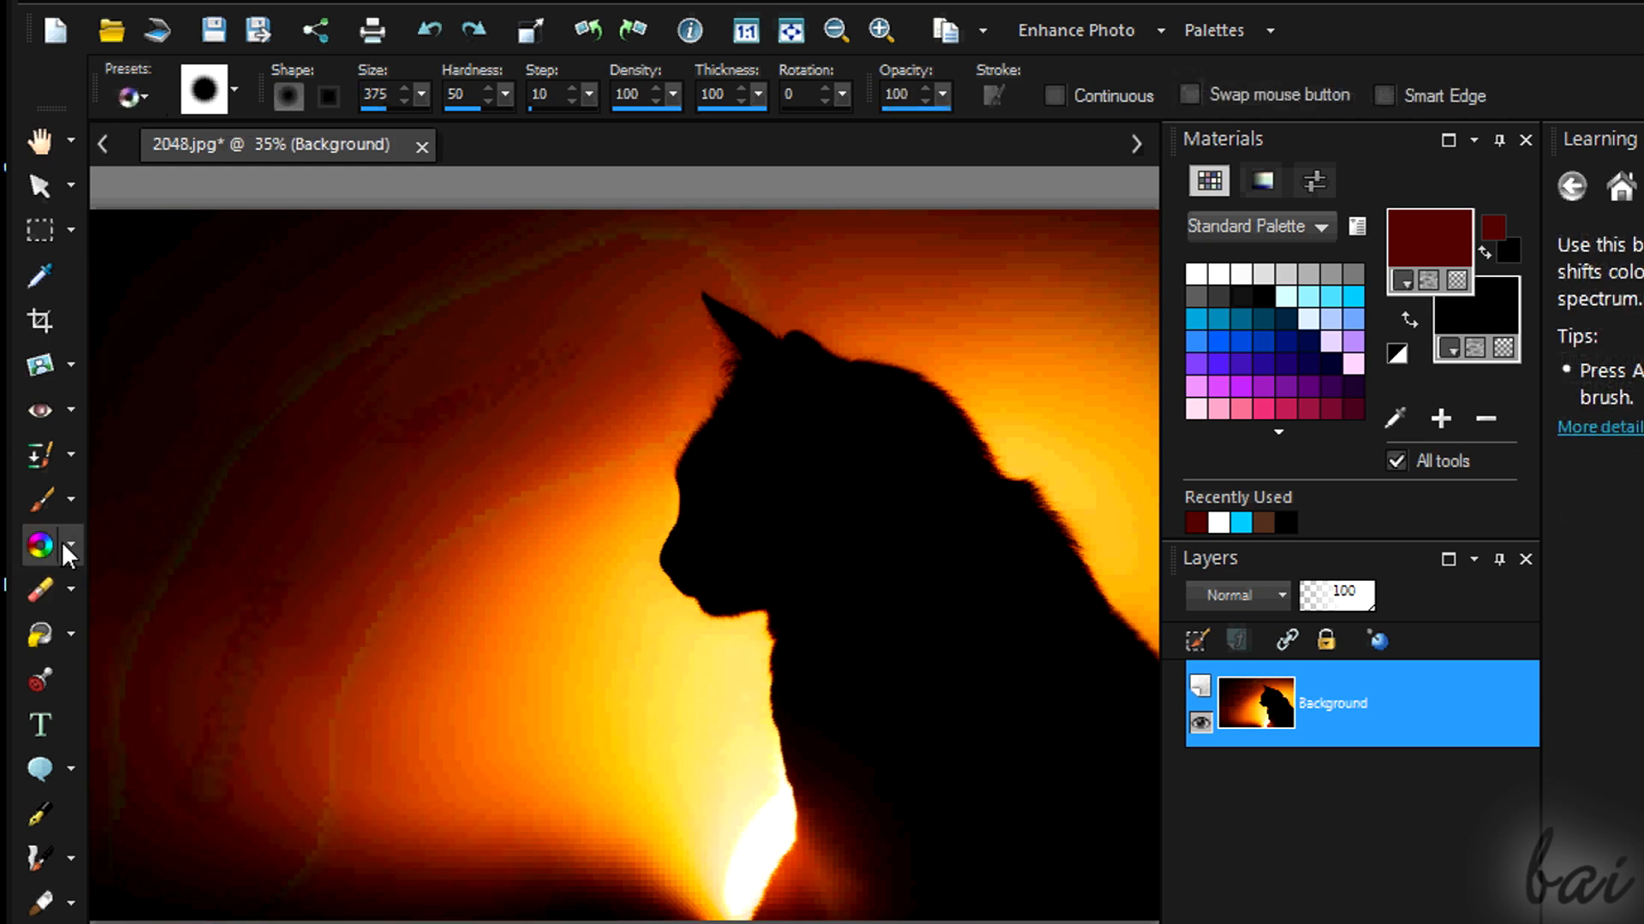
- Activate the Saturation Up/Down brush, adjust its size and brush across the background above the cat
left_click(70, 545)
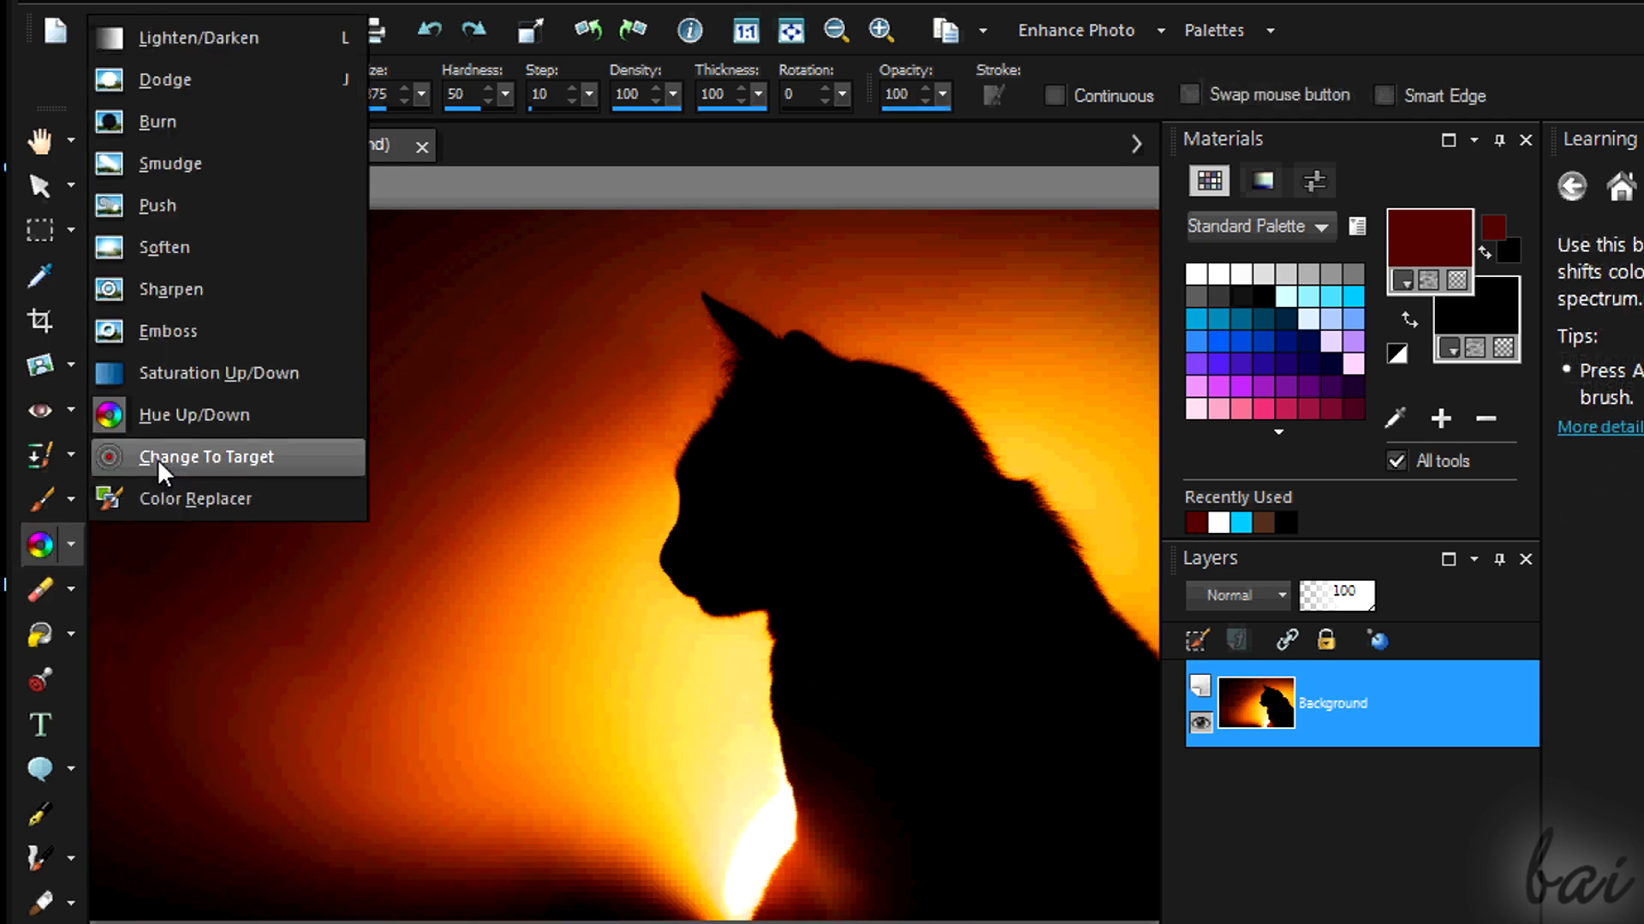
left_click(192, 375)
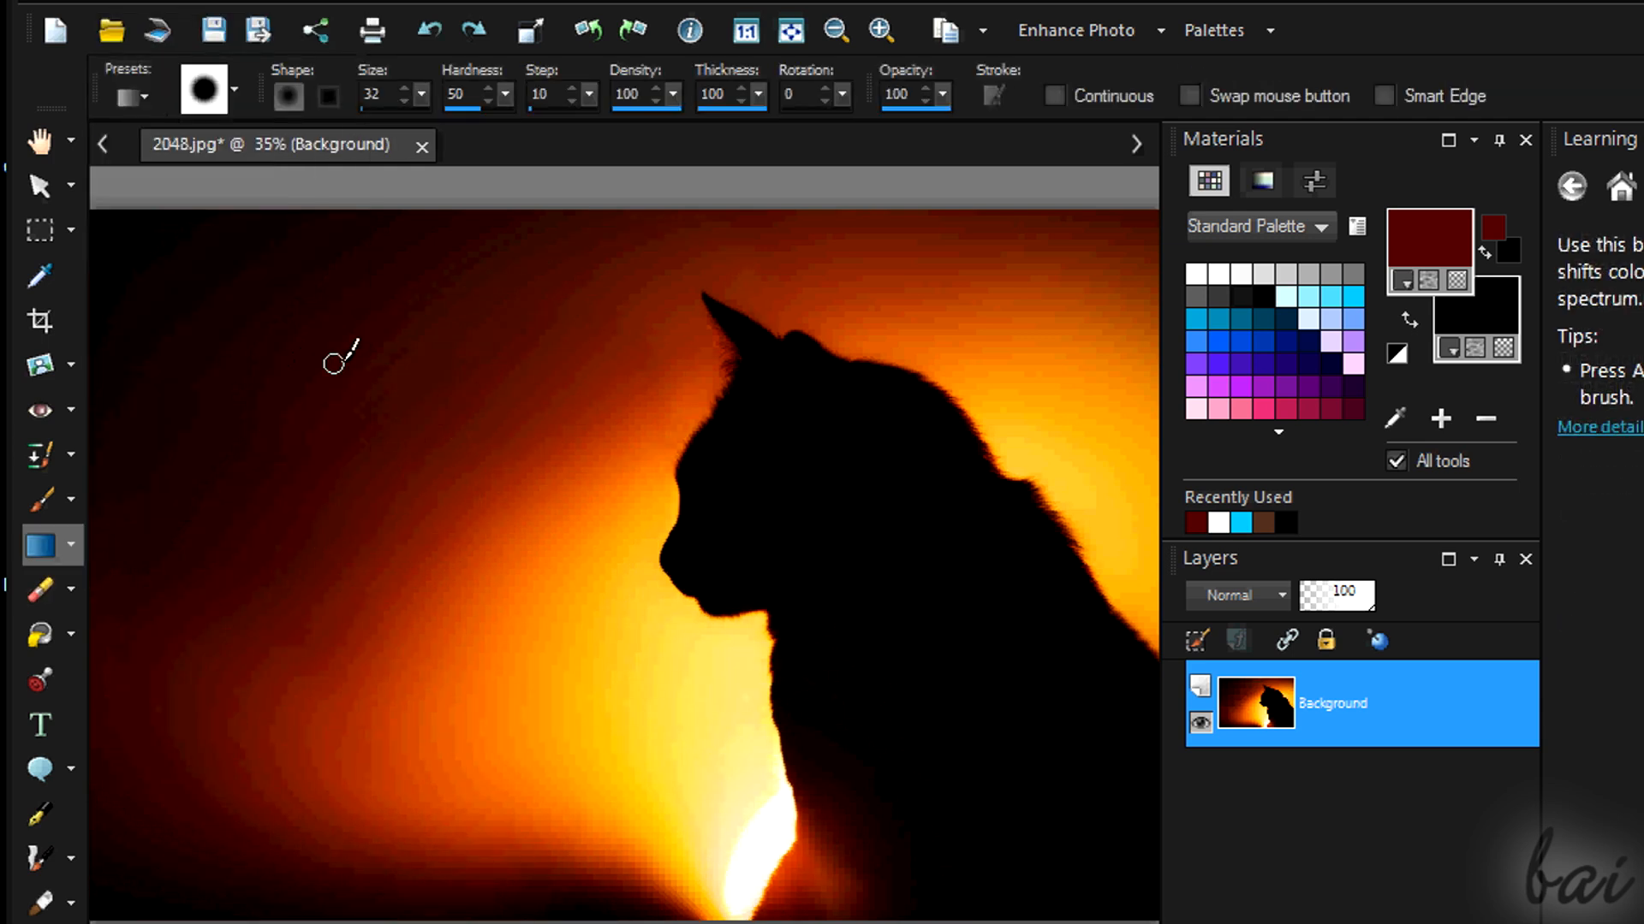
left_click(403, 106)
mouse_move(512, 276)
left_mouse_down()
mouse_move(690, 421)
mouse_move(1026, 355)
mouse_move(675, 312)
mouse_move(425, 513)
mouse_move(719, 722)
mouse_move(426, 798)
mouse_move(194, 400)
mouse_move(660, 356)
mouse_move(722, 686)
mouse_move(946, 786)
mouse_move(542, 360)
mouse_move(447, 781)
mouse_move(1039, 323)
left_mouse_up()
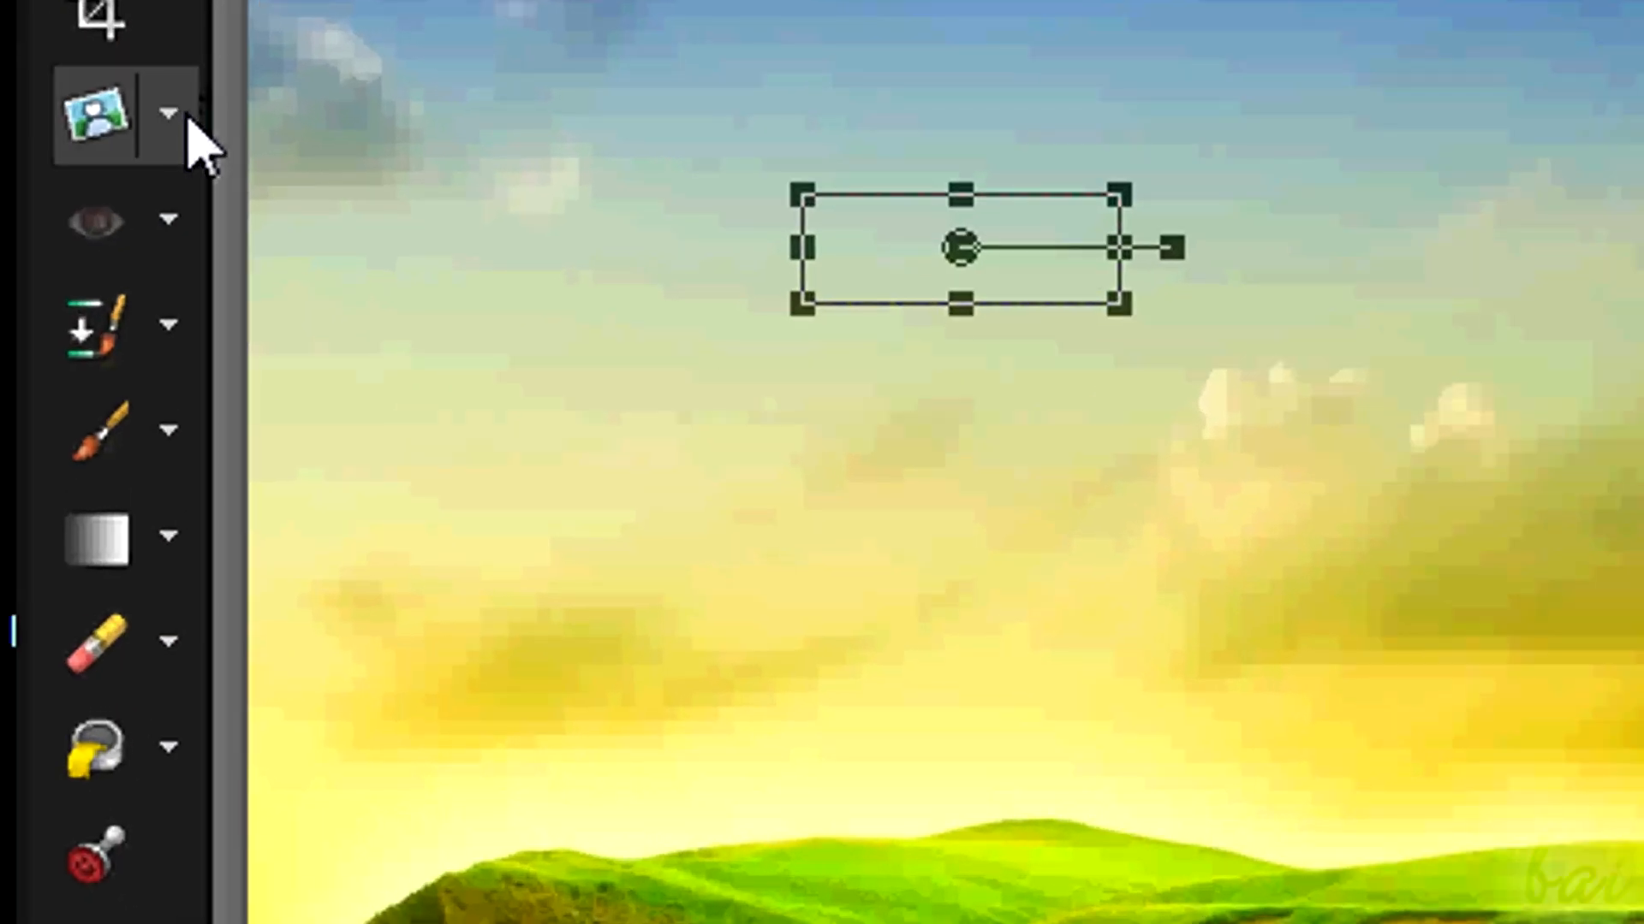
- Examine the alternative tools grouped with the Straighten, Red Eye, Clone, Paint Brush, Eraser, Flood Fill and Selection tools
left_click(74, 367)
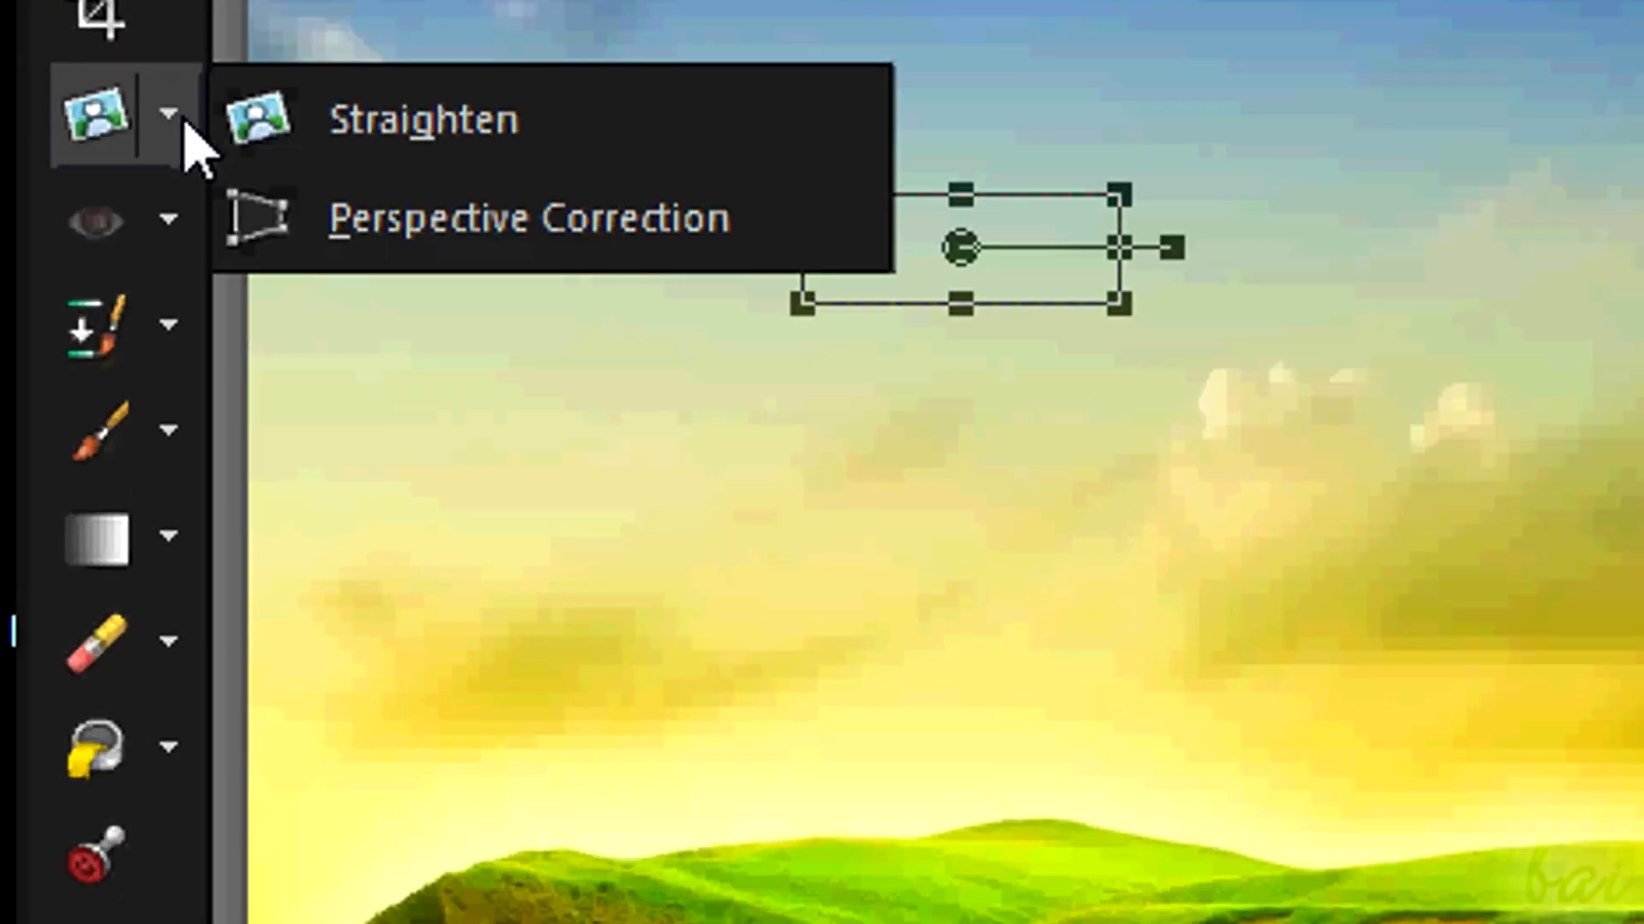
left_click(172, 224)
left_click(174, 334)
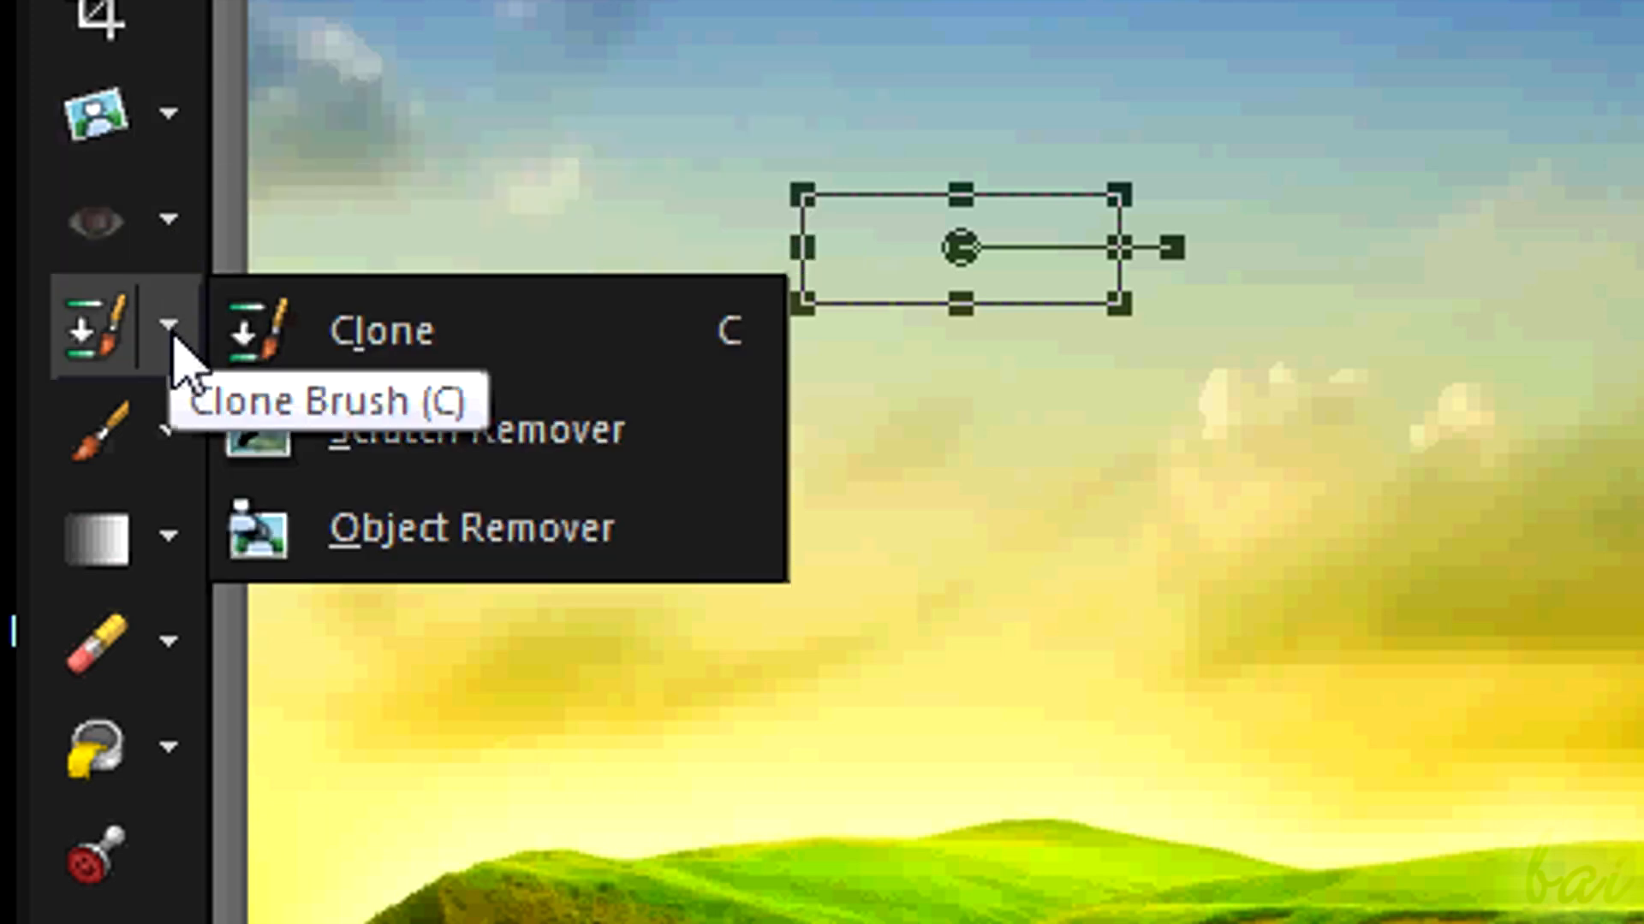
left_click(178, 428)
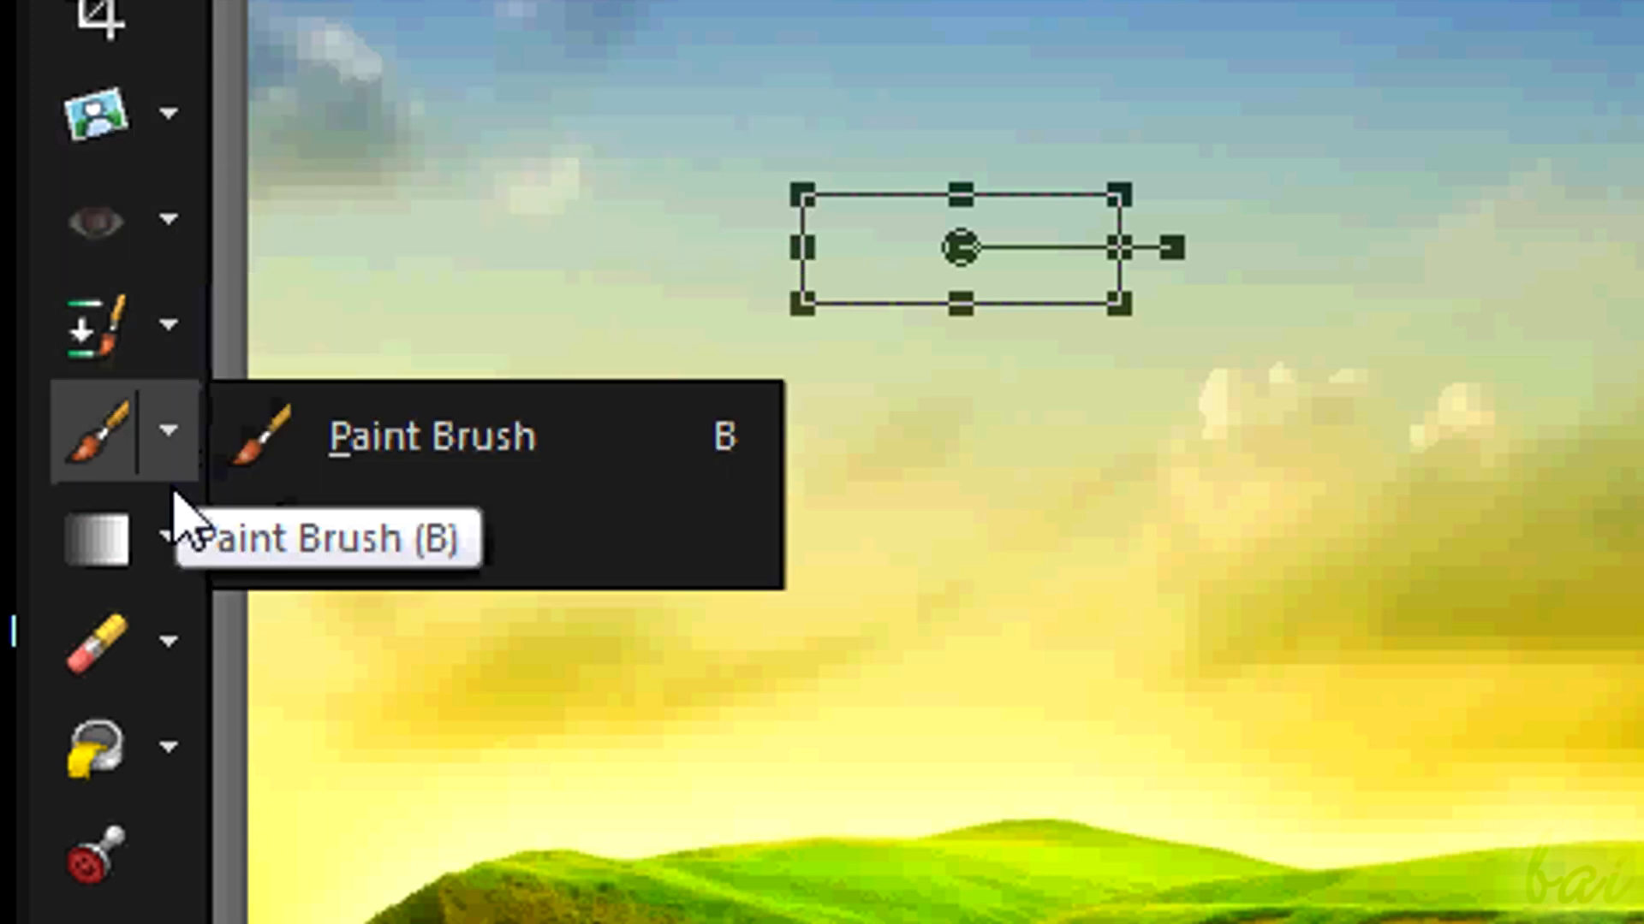
left_click(184, 552)
left_click(184, 642)
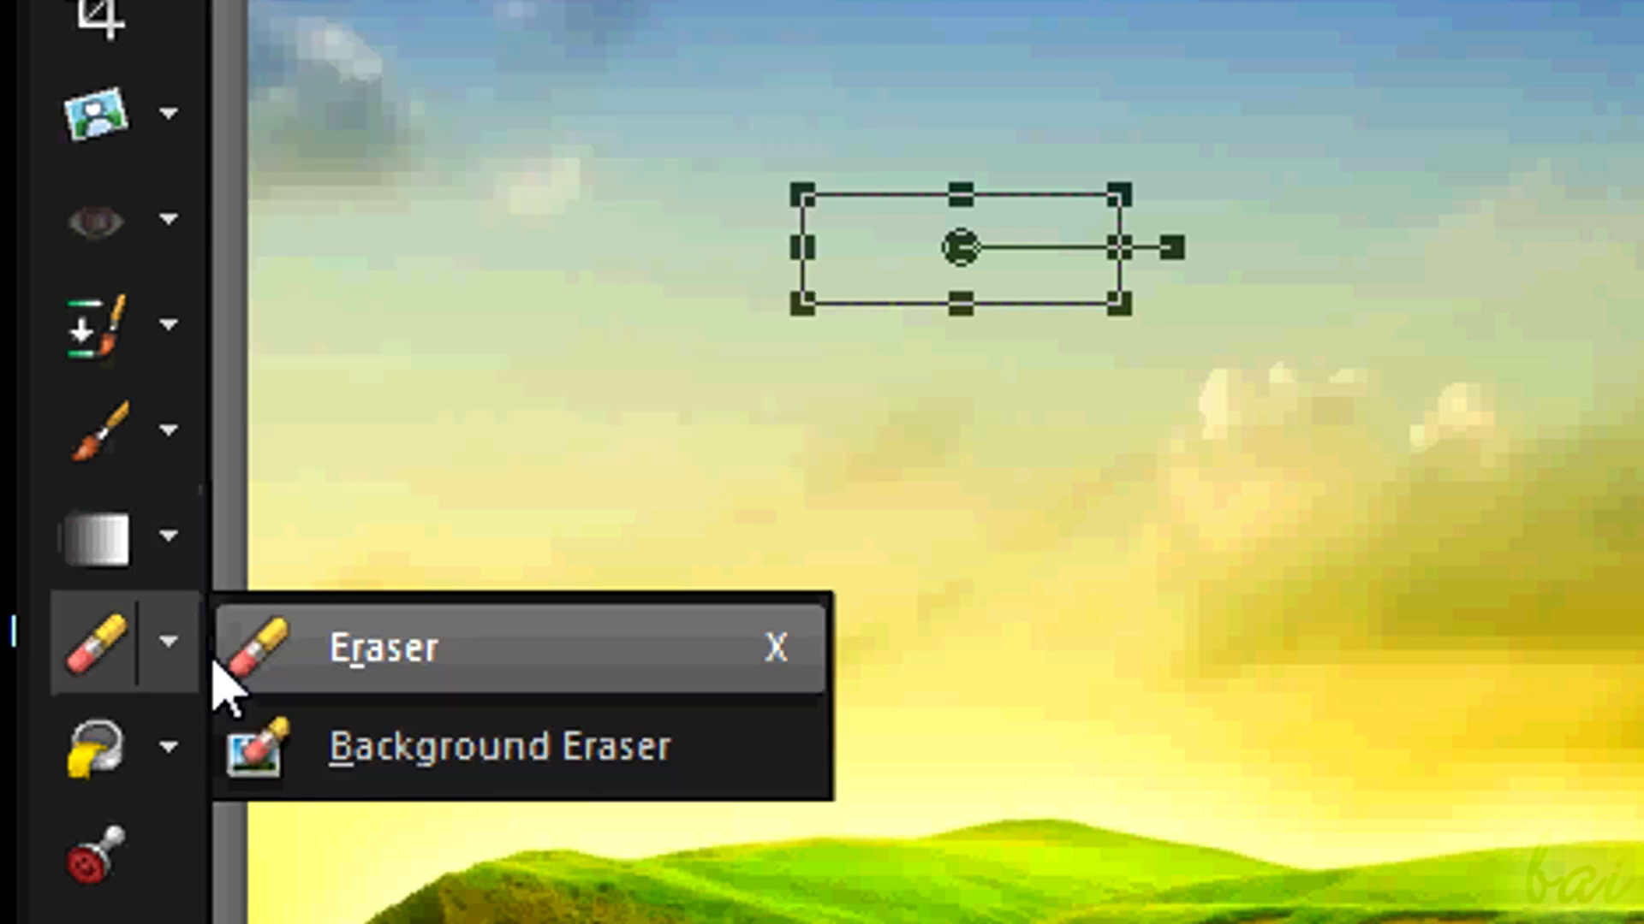
left_click(179, 745)
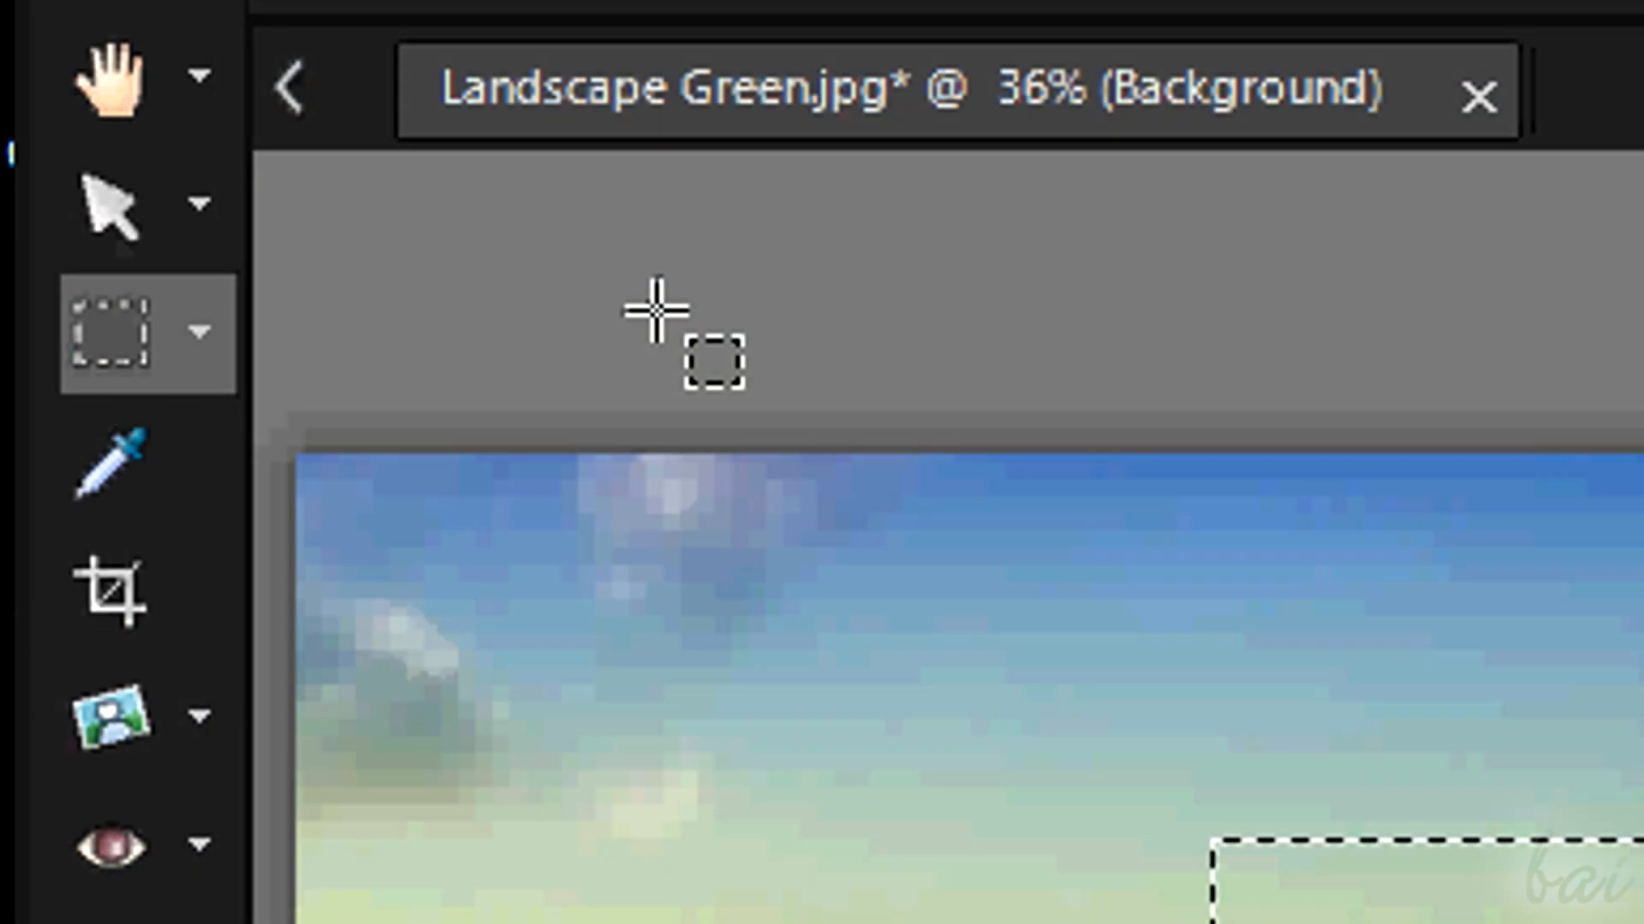
left_click(197, 334)
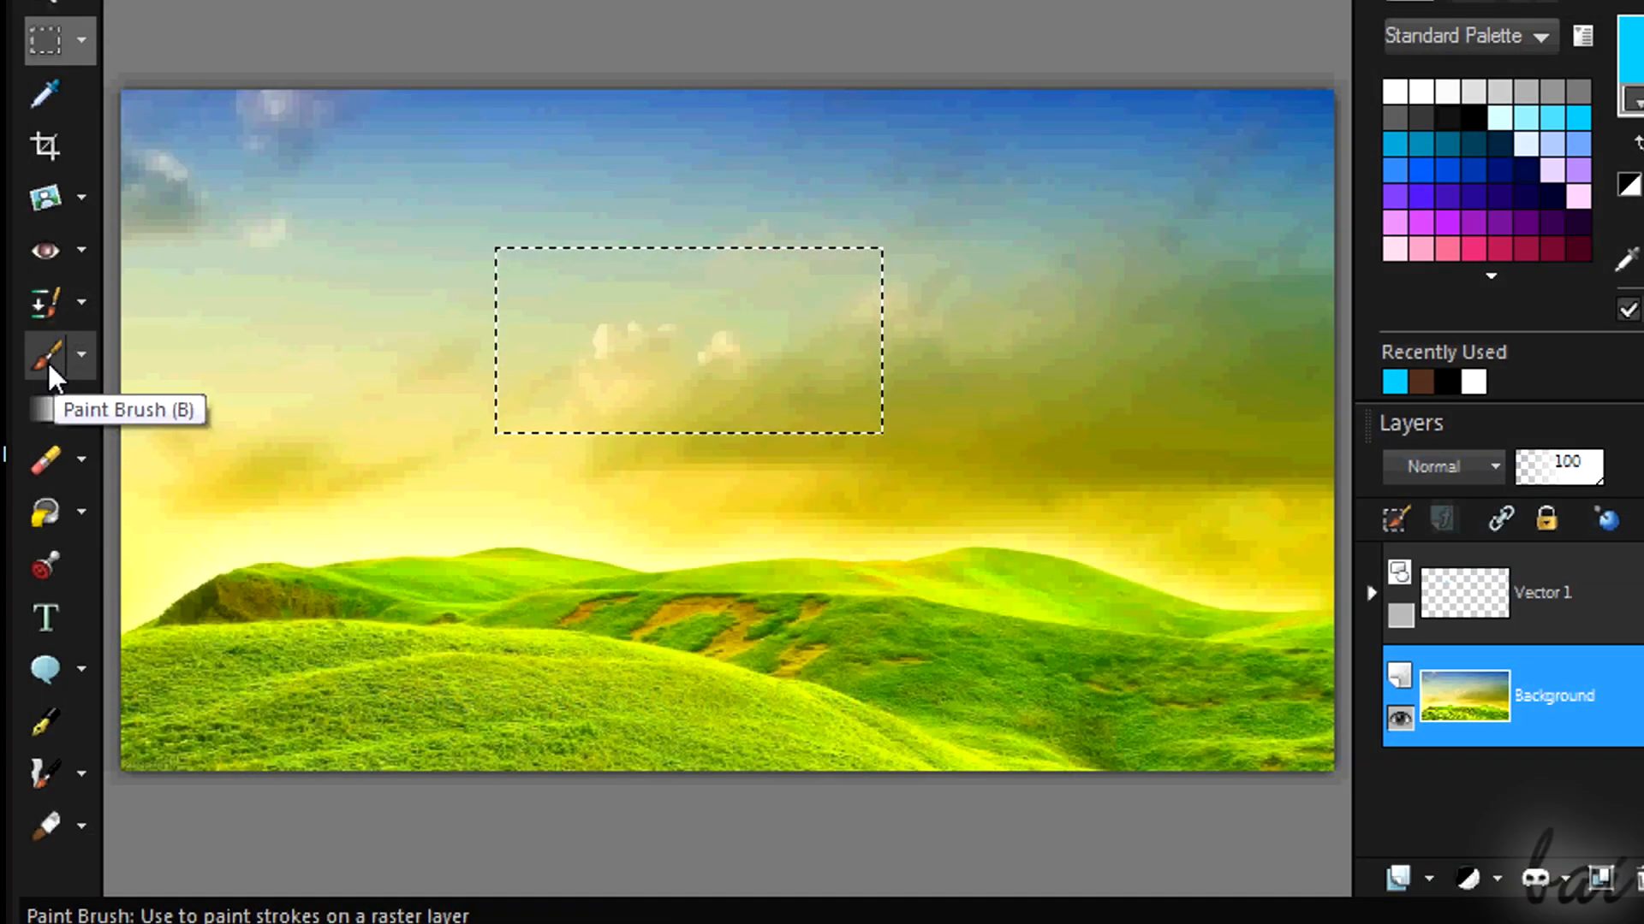
- Paint a curved cyan stroke across the sky of Landscape Green.jpg with the Paint Brush
left_click(48, 362)
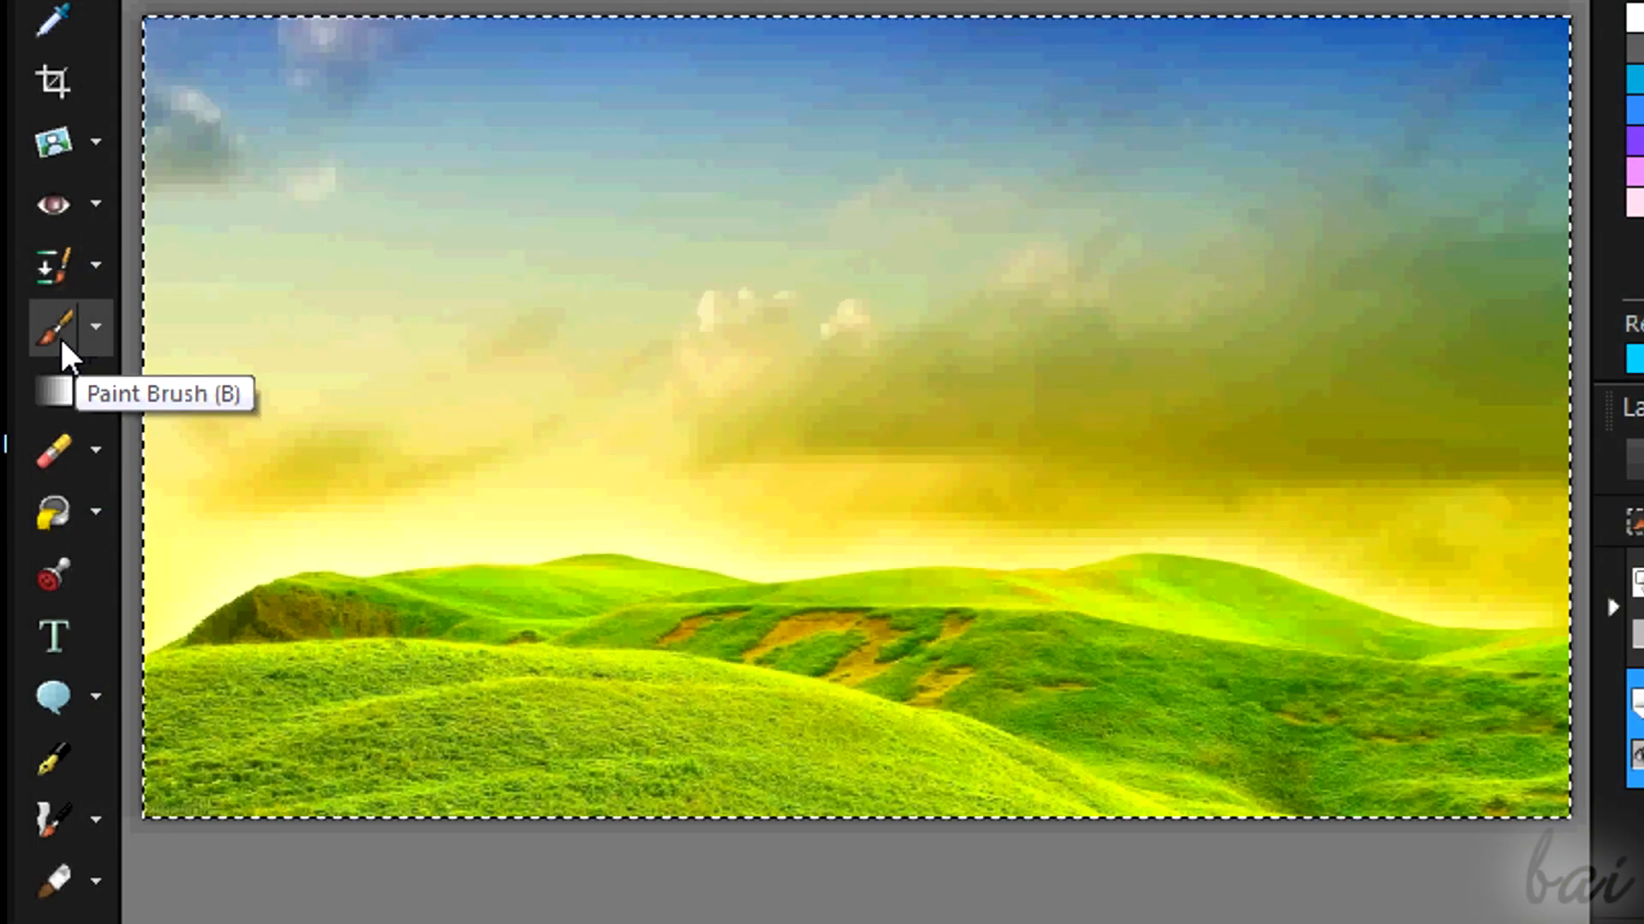
left_click(142, 685)
mouse_move(218, 382)
left_mouse_down()
mouse_move(345, 300)
mouse_move(420, 200)
left_mouse_up()
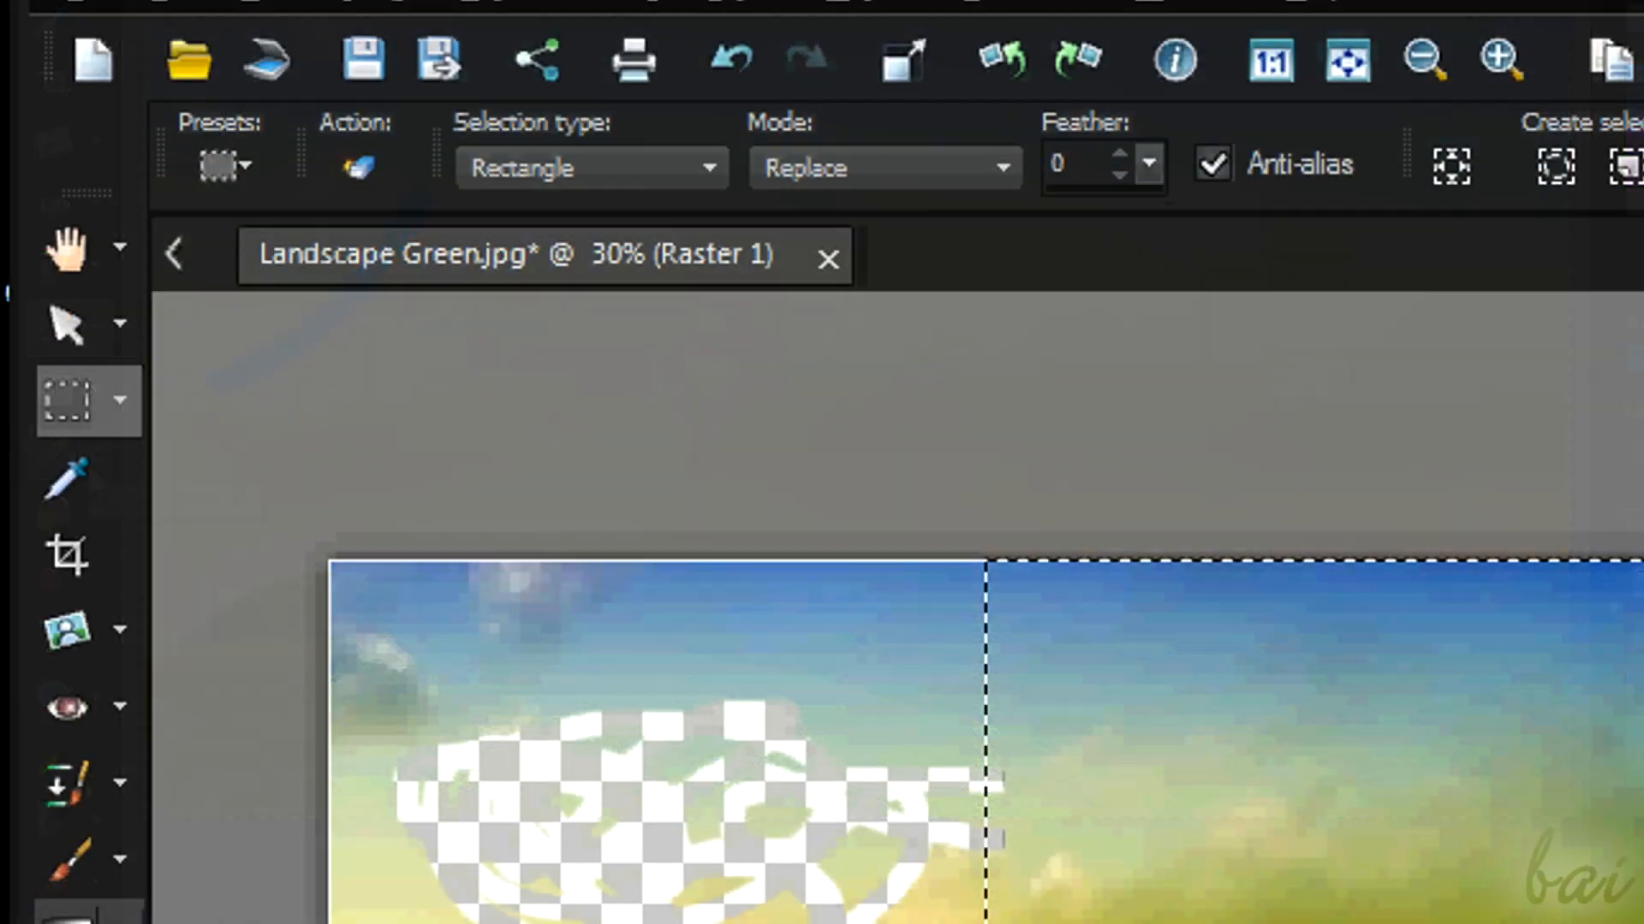
left_click(120, 920)
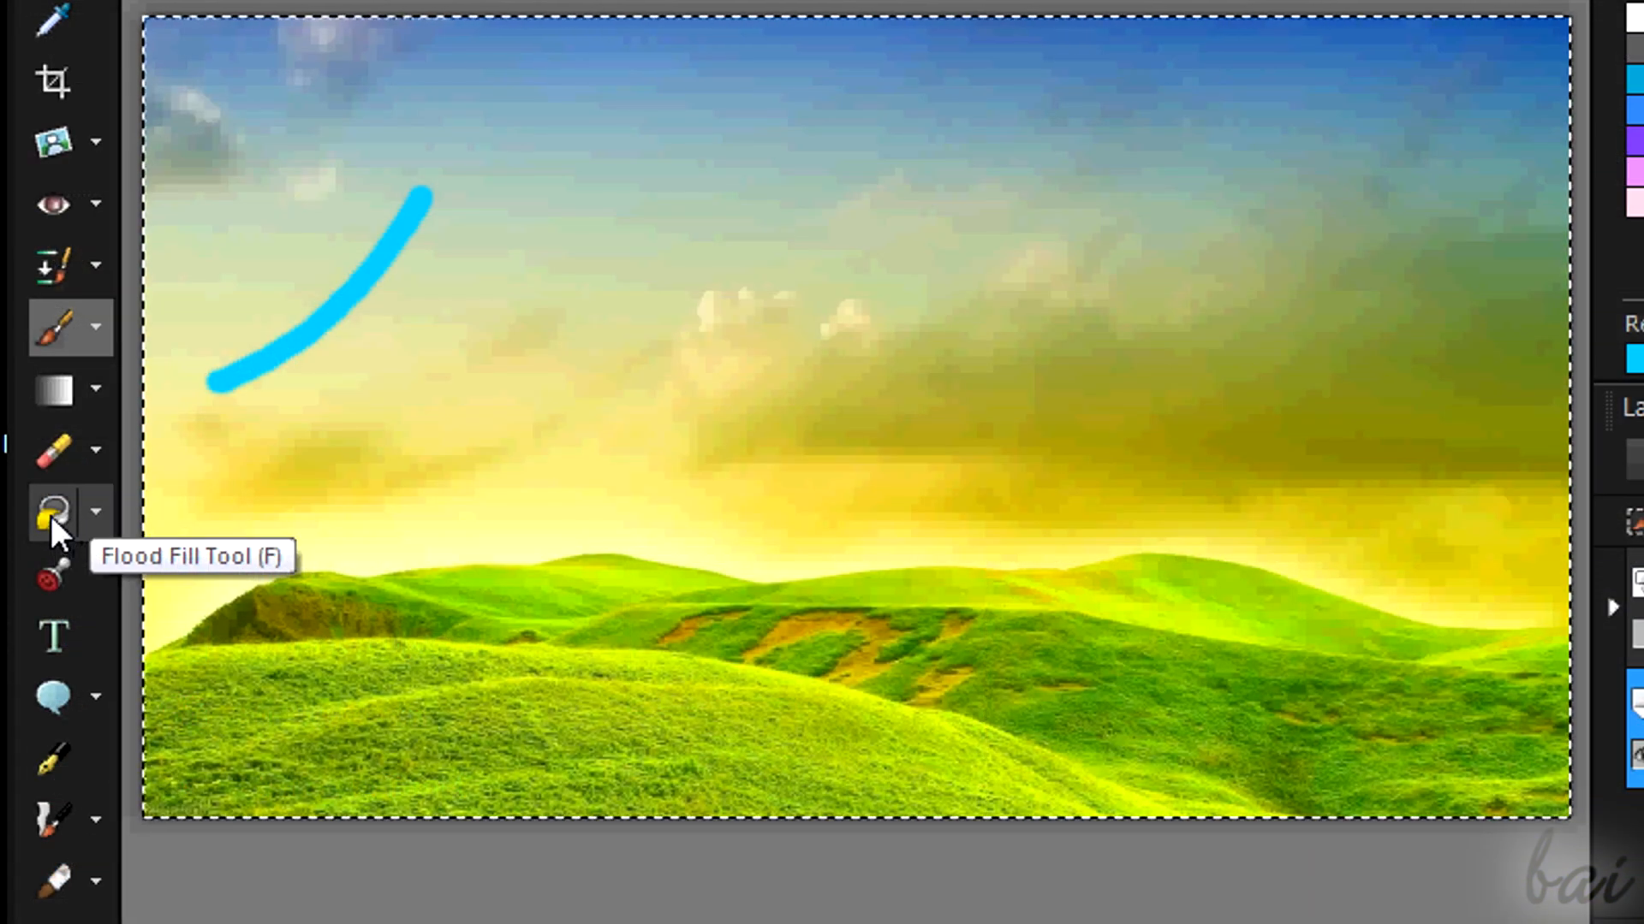
- Warp the cyan stroke in the sky into a jagged line with the Warp Brush
left_click(49, 515)
left_click(60, 840)
mouse_move(411, 271)
left_mouse_down()
mouse_move(403, 378)
mouse_move(475, 365)
left_mouse_up()
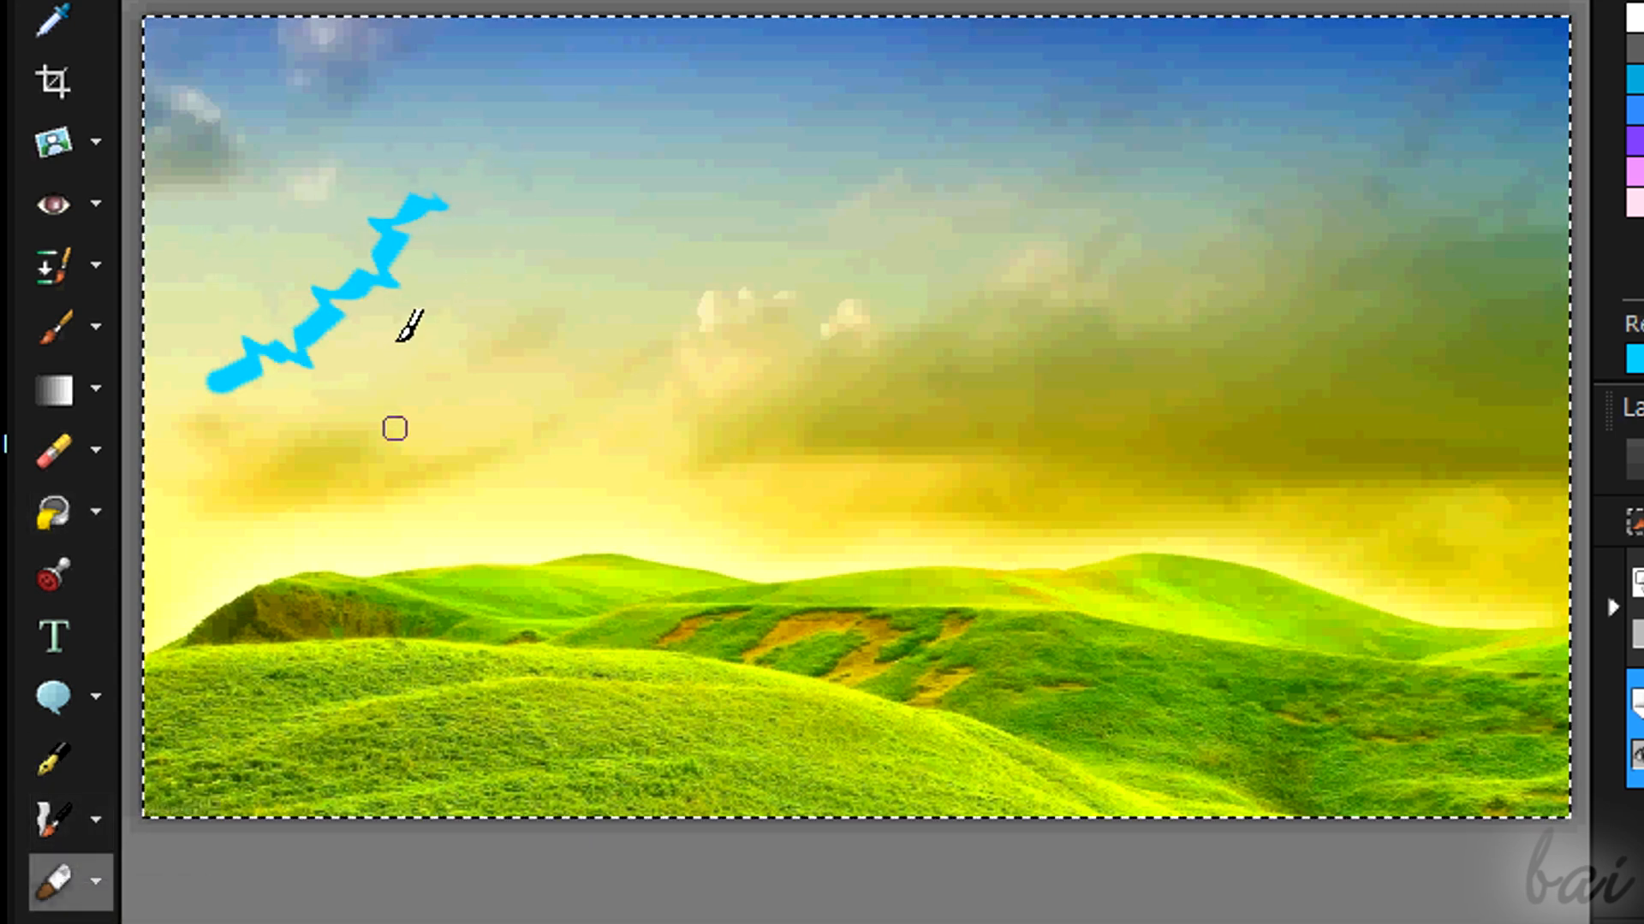
- Deselect the image and paint an angular cyan stroke in the sky beside the jagged line
key("ctrl+d")
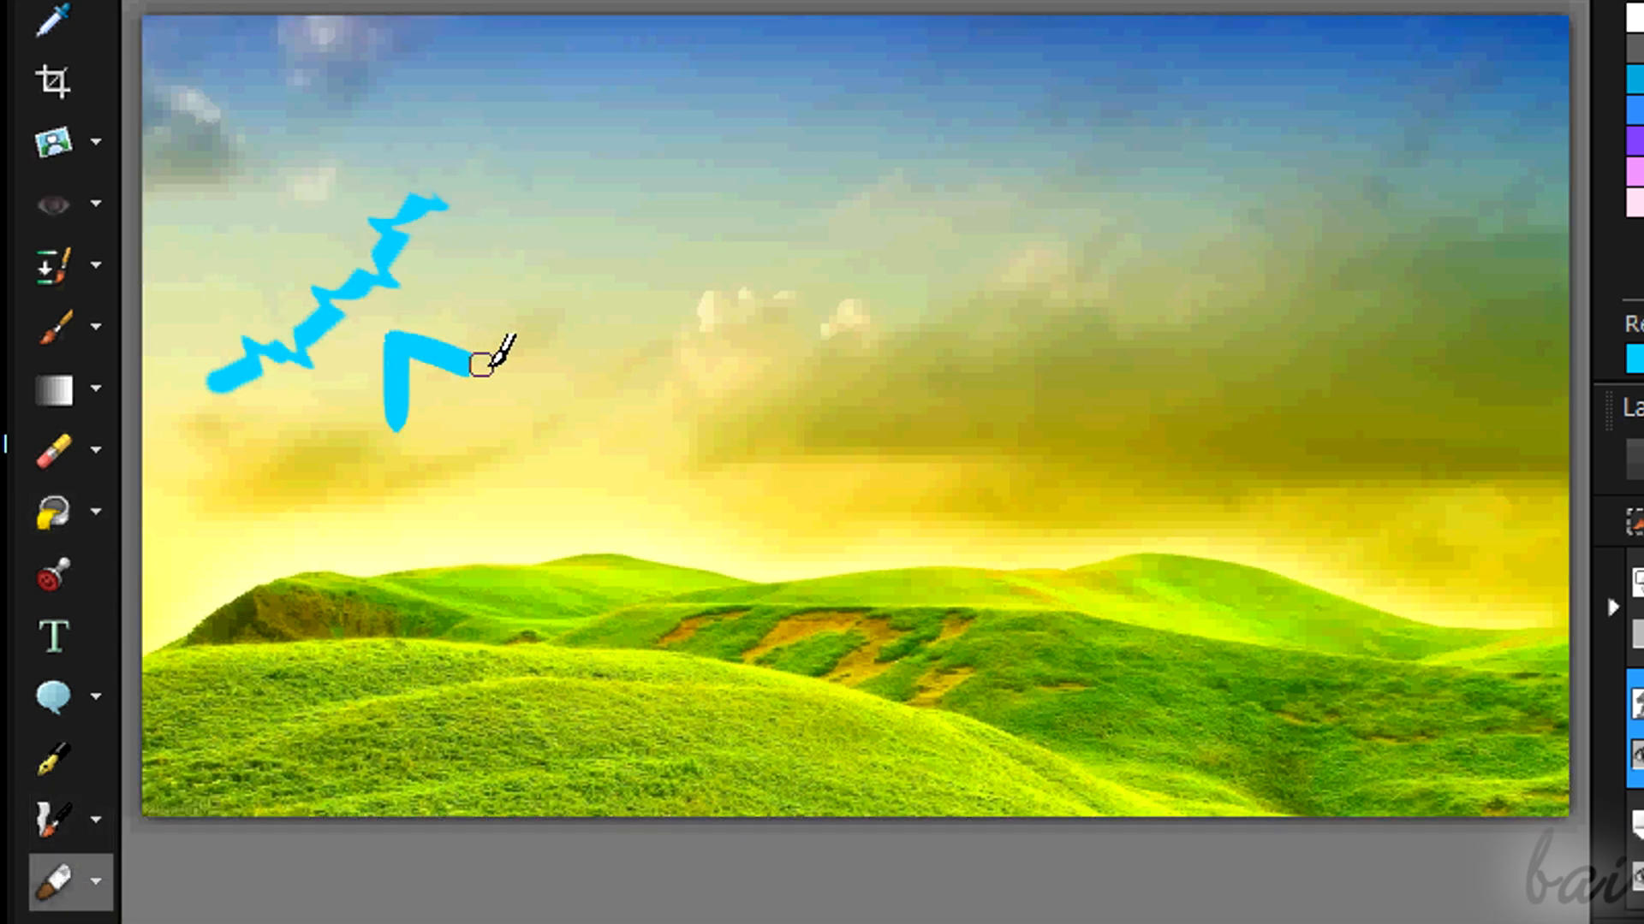
left_click_drag(683, 202, 686, 177)
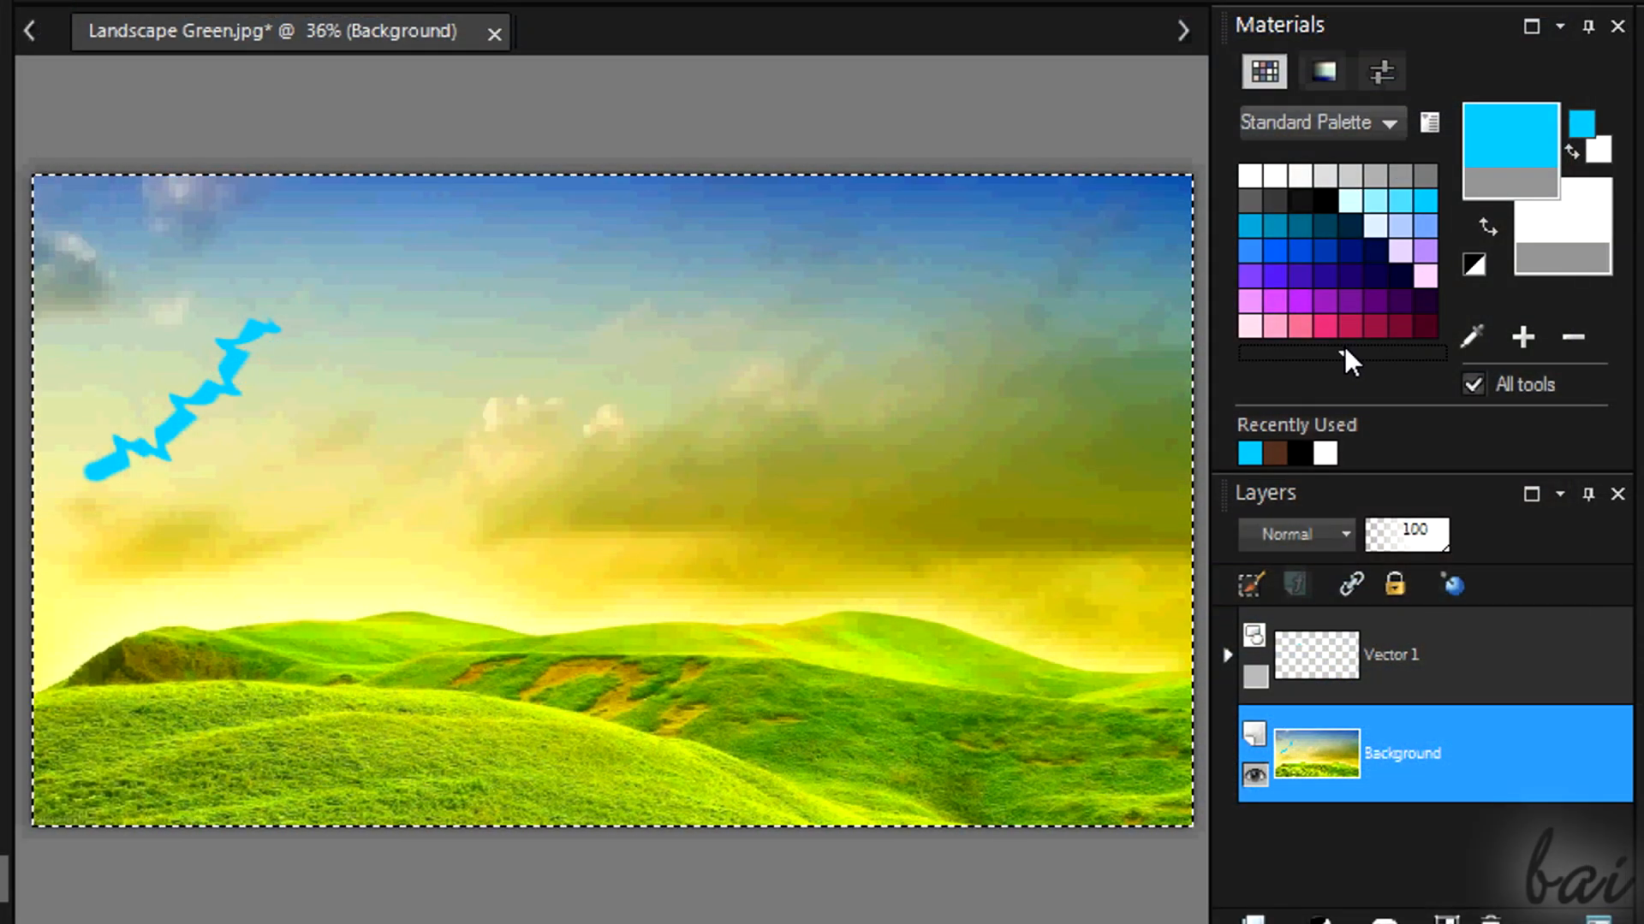
- Set the foreground colour to bright yellow from the Standard Palette and paint a short stroke in the sky
scroll(1343, 345, "down", 5)
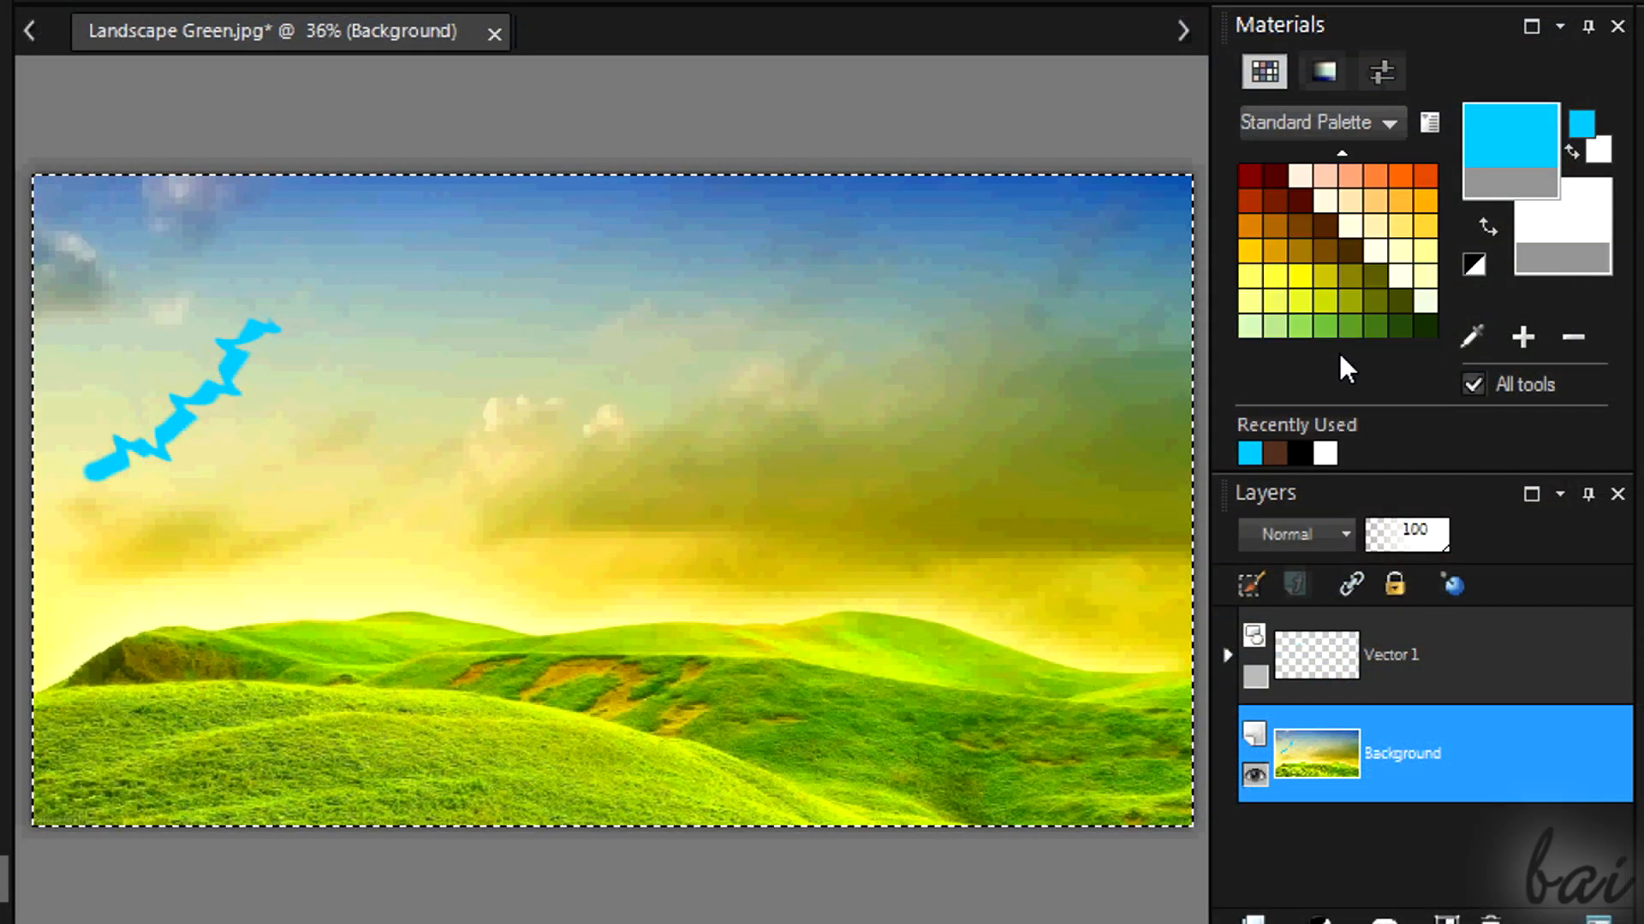
left_click(1299, 276)
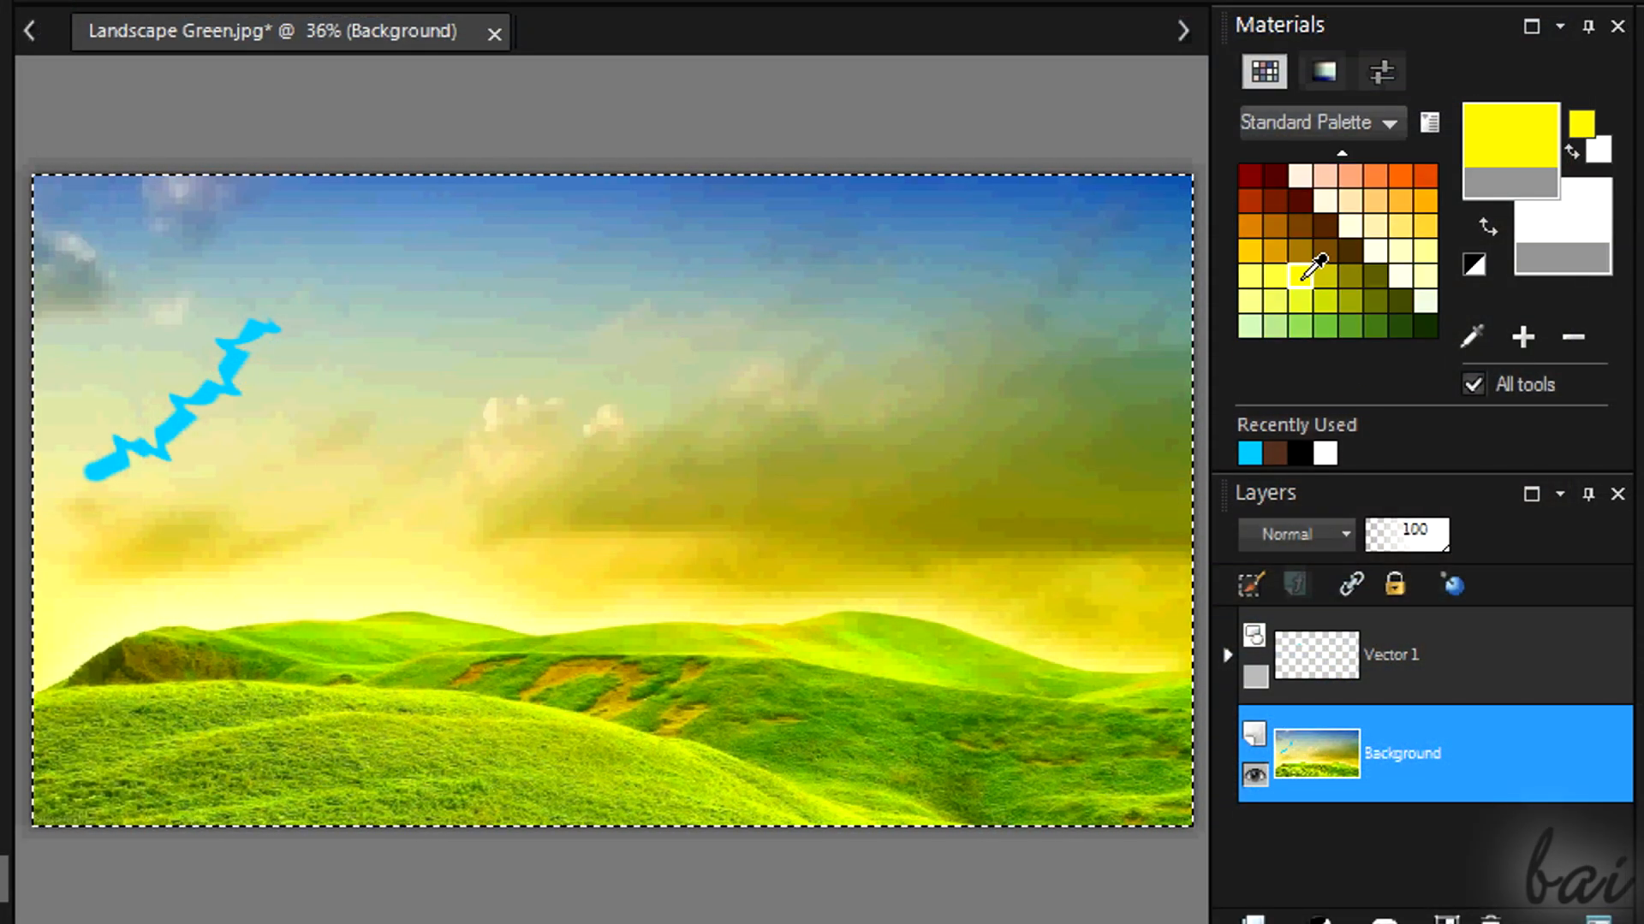
left_click_drag(326, 401, 379, 310)
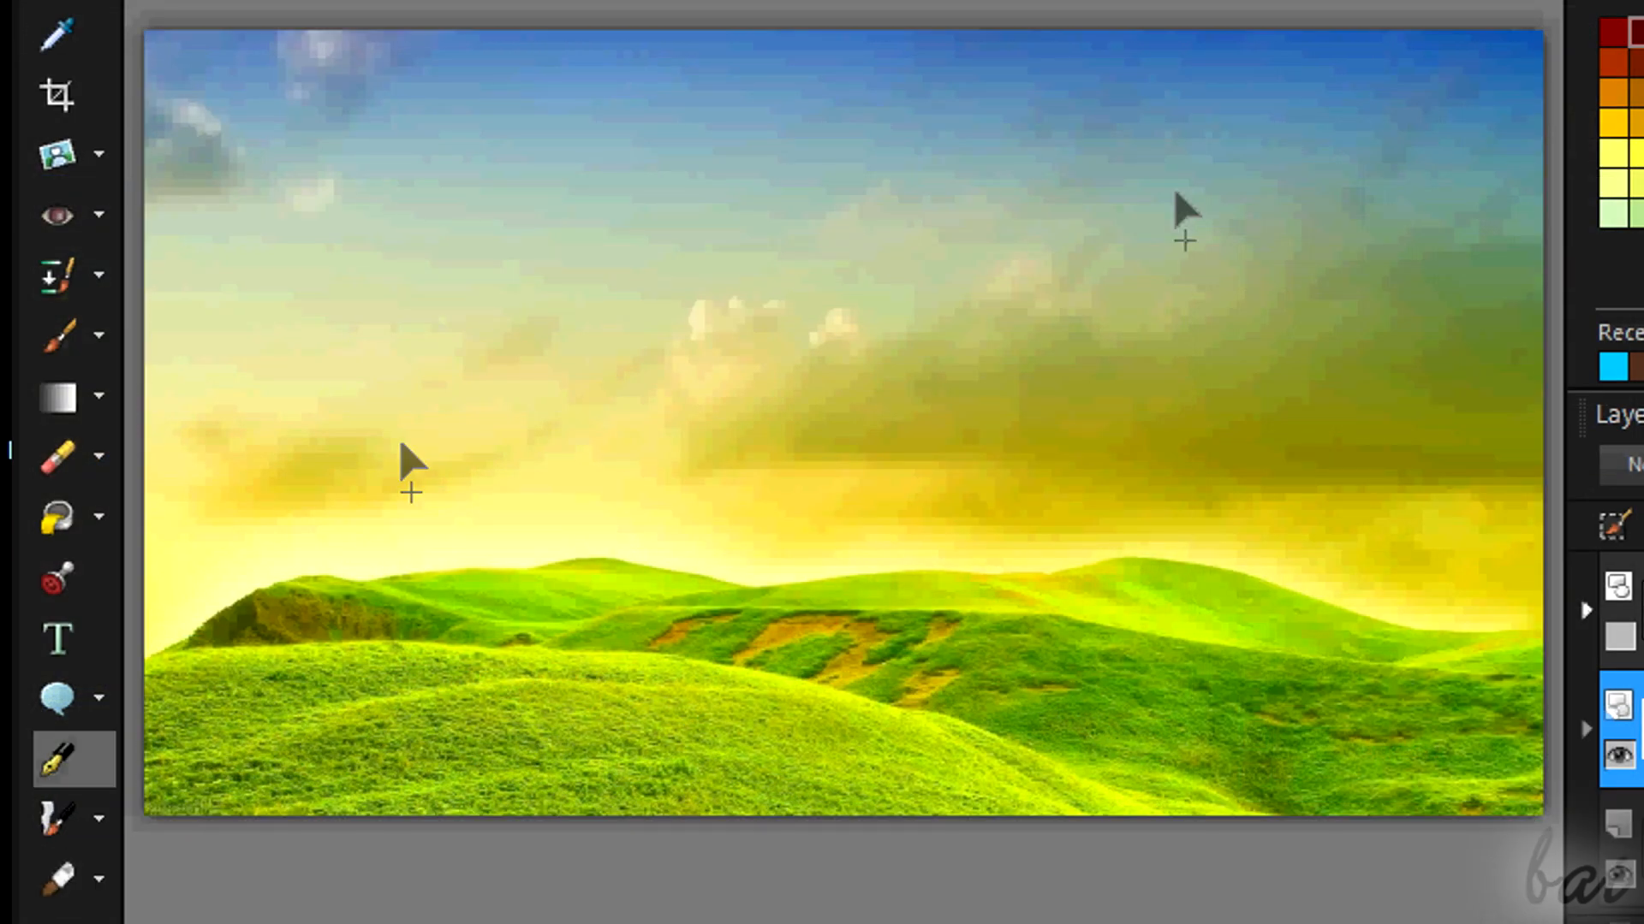
- Add the text "bye bye" to the sky with the Text tool
left_click(468, 205)
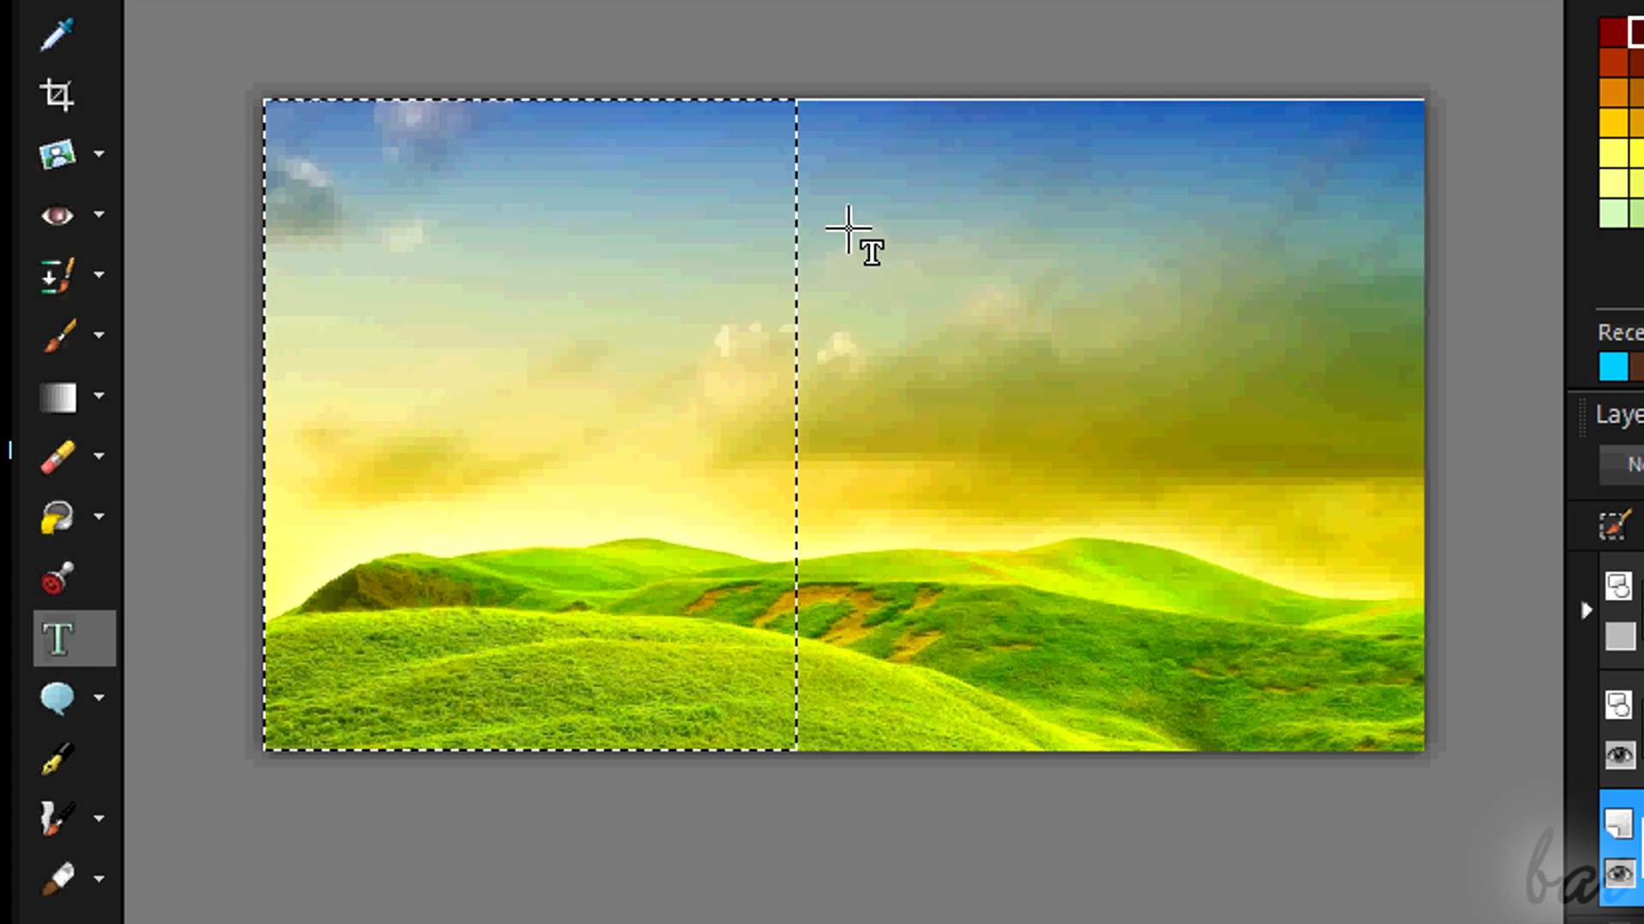
left_click(851, 231)
type("bye-by")
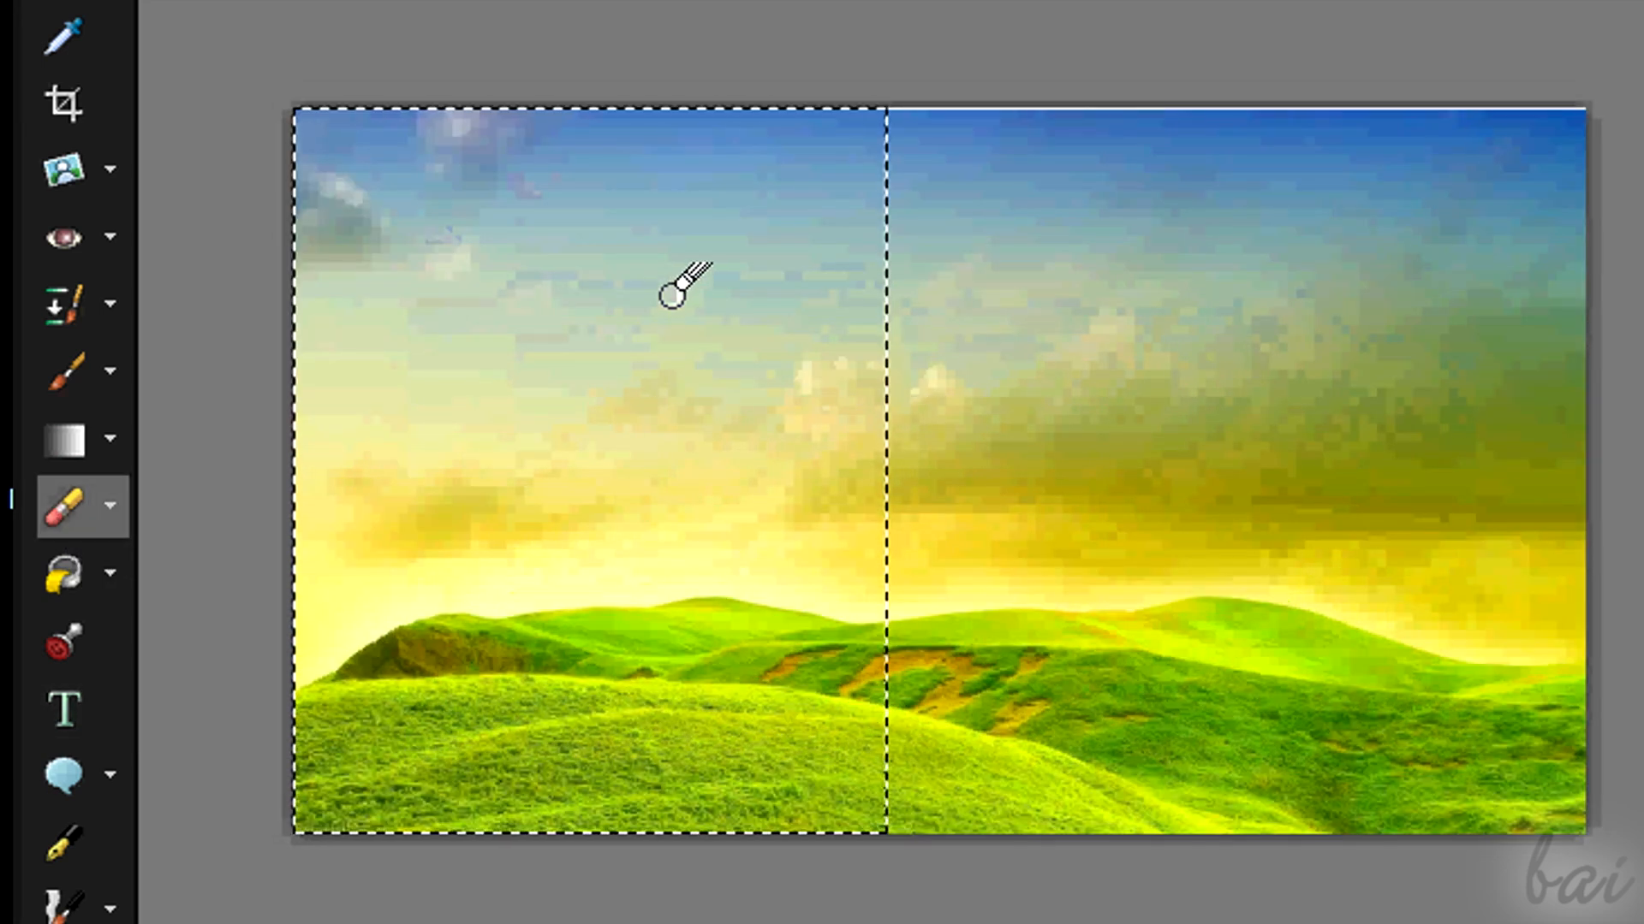
- Erase a patch of the sky inside the selected part of the image with the Eraser
mouse_move(672, 295)
left_mouse_down()
mouse_move(1009, 310)
mouse_move(784, 287)
mouse_move(649, 315)
mouse_move(732, 296)
mouse_move(548, 365)
mouse_move(397, 285)
mouse_move(569, 331)
mouse_move(488, 411)
left_mouse_up()
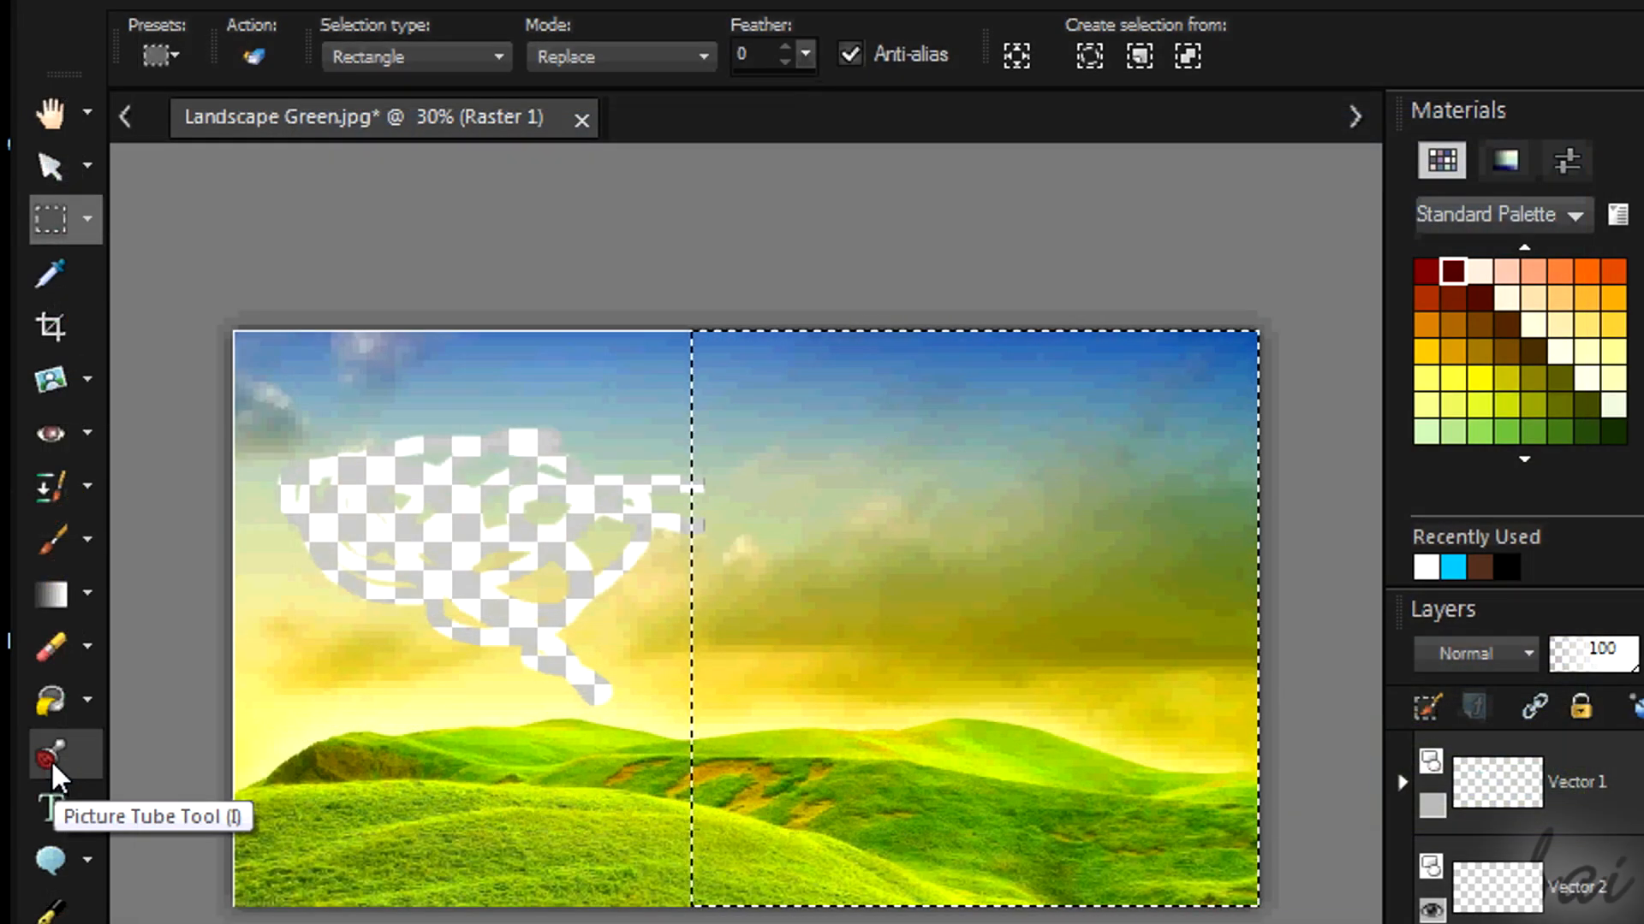
- Set the Picture Tube to Buttons red and paint curved trails of buttons across the selected part of the sky
left_click(64, 641)
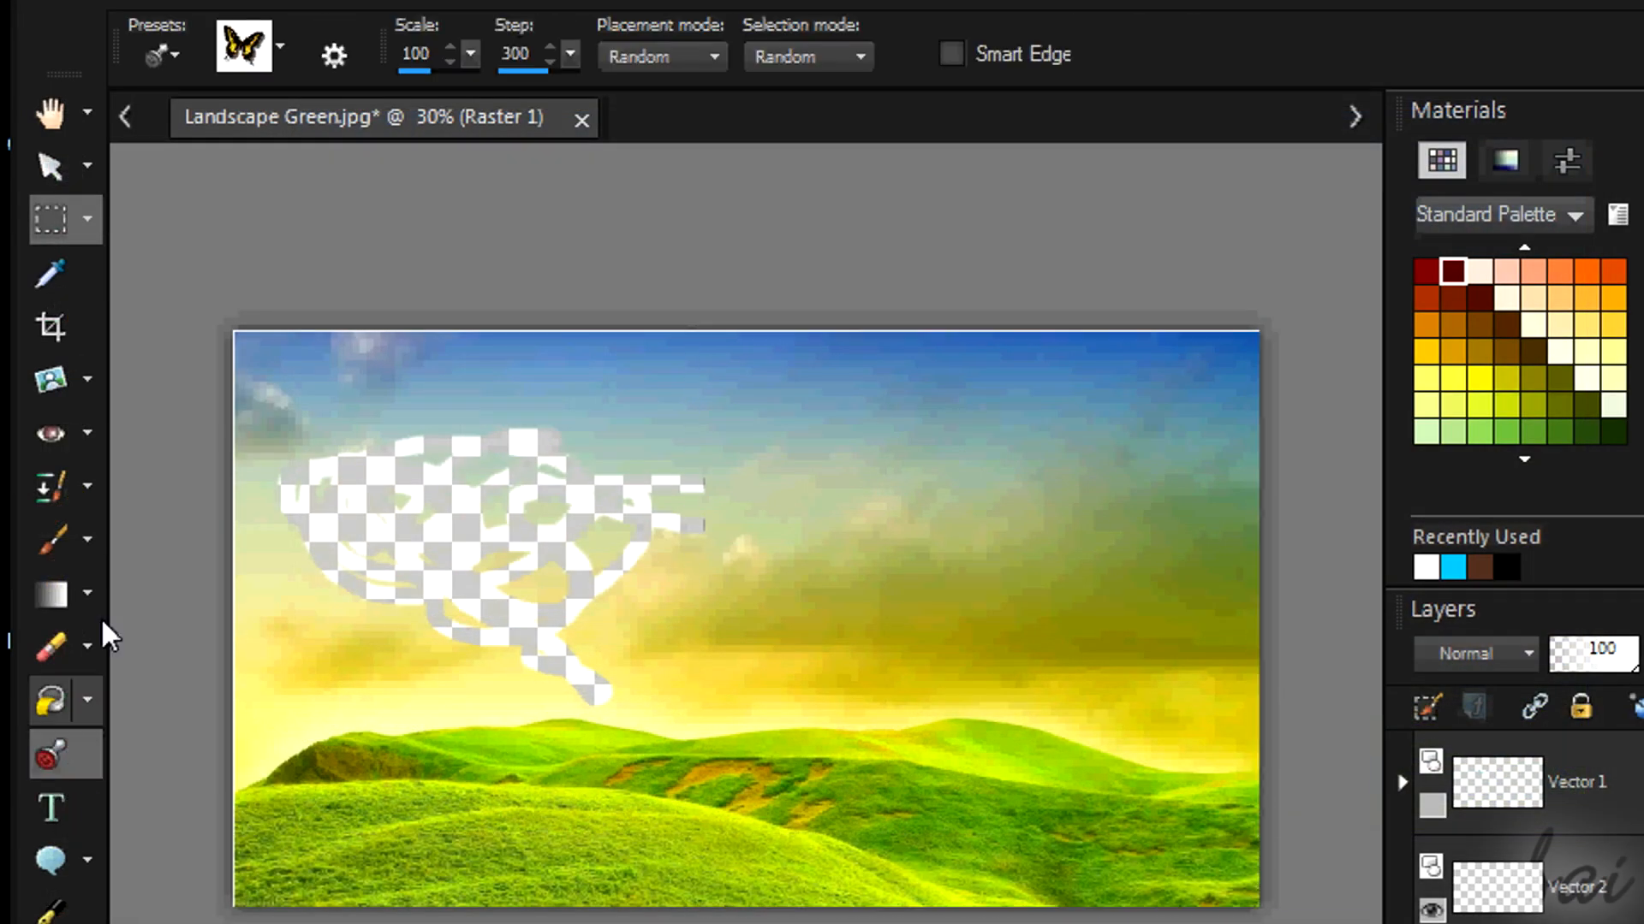
left_click(288, 49)
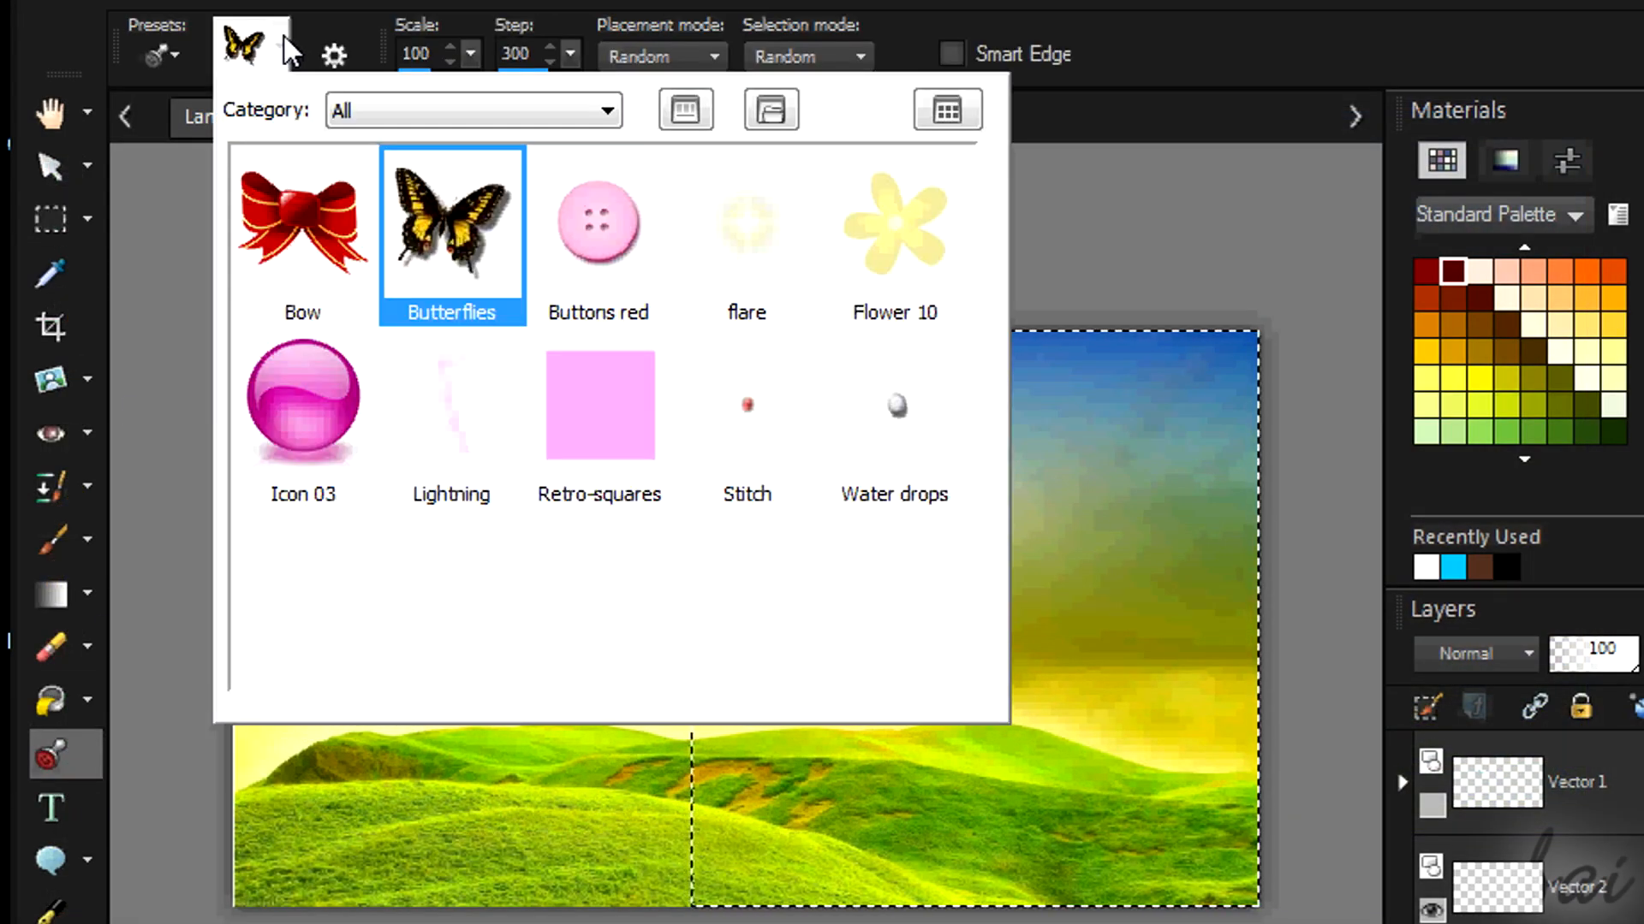
left_click(638, 248)
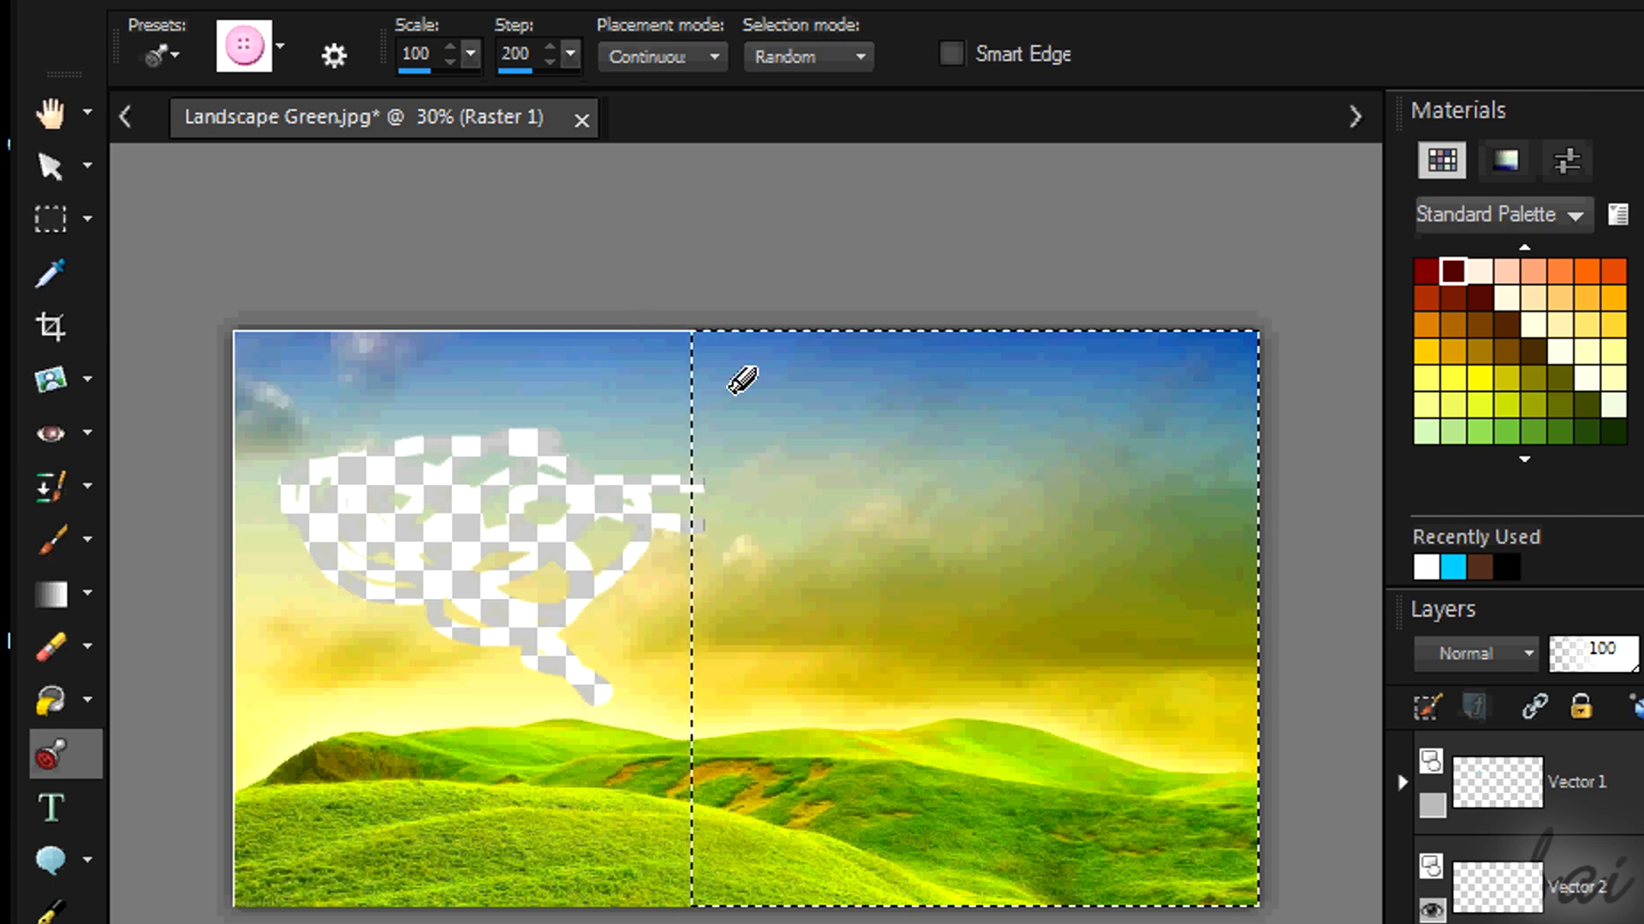
left_click(741, 383)
left_click_drag(998, 380, 1131, 435)
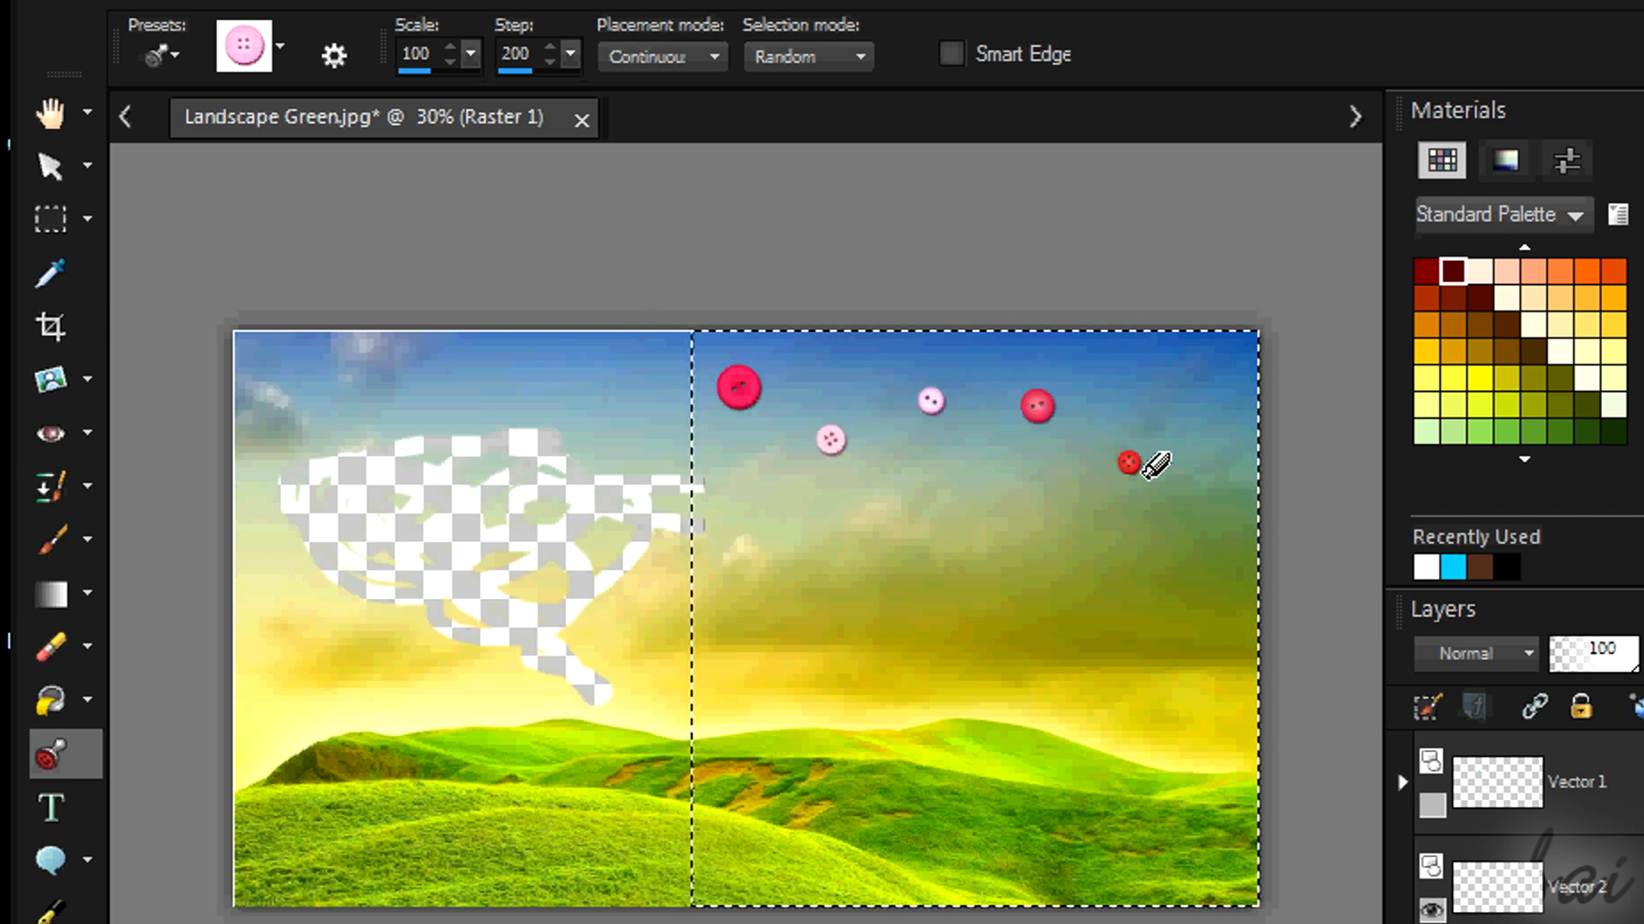
mouse_move(1151, 550)
left_mouse_down()
mouse_move(976, 551)
mouse_move(920, 570)
left_mouse_up()
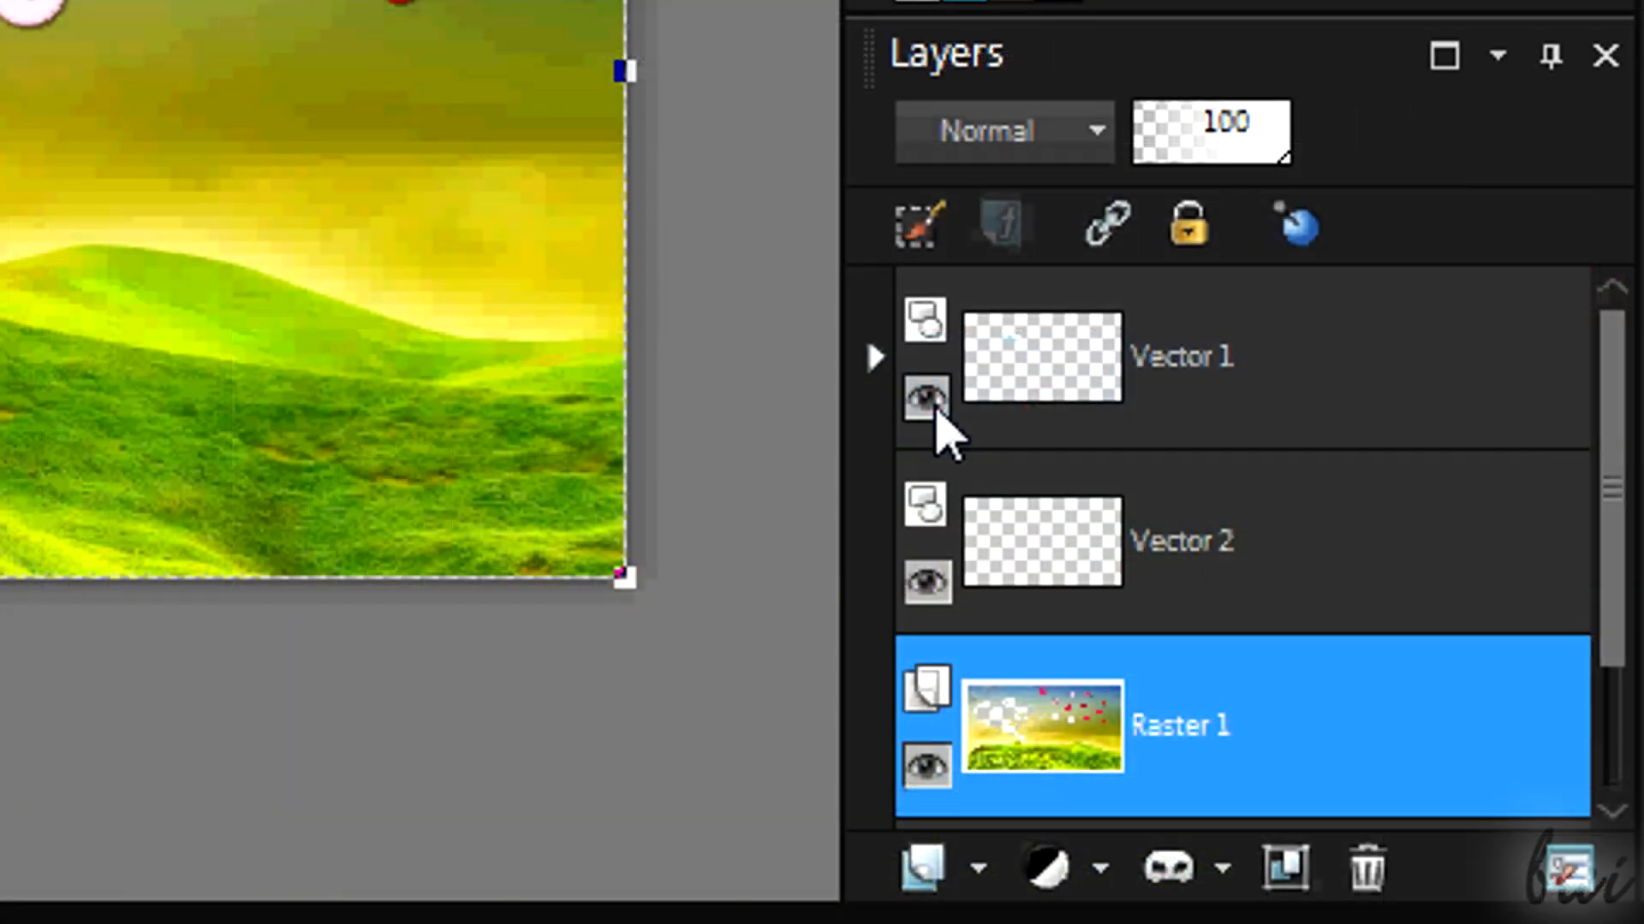
- Move the "bye bye" text on the Vector 1 layer down below the "hello!" text
scroll(1622, 568, "down", 2)
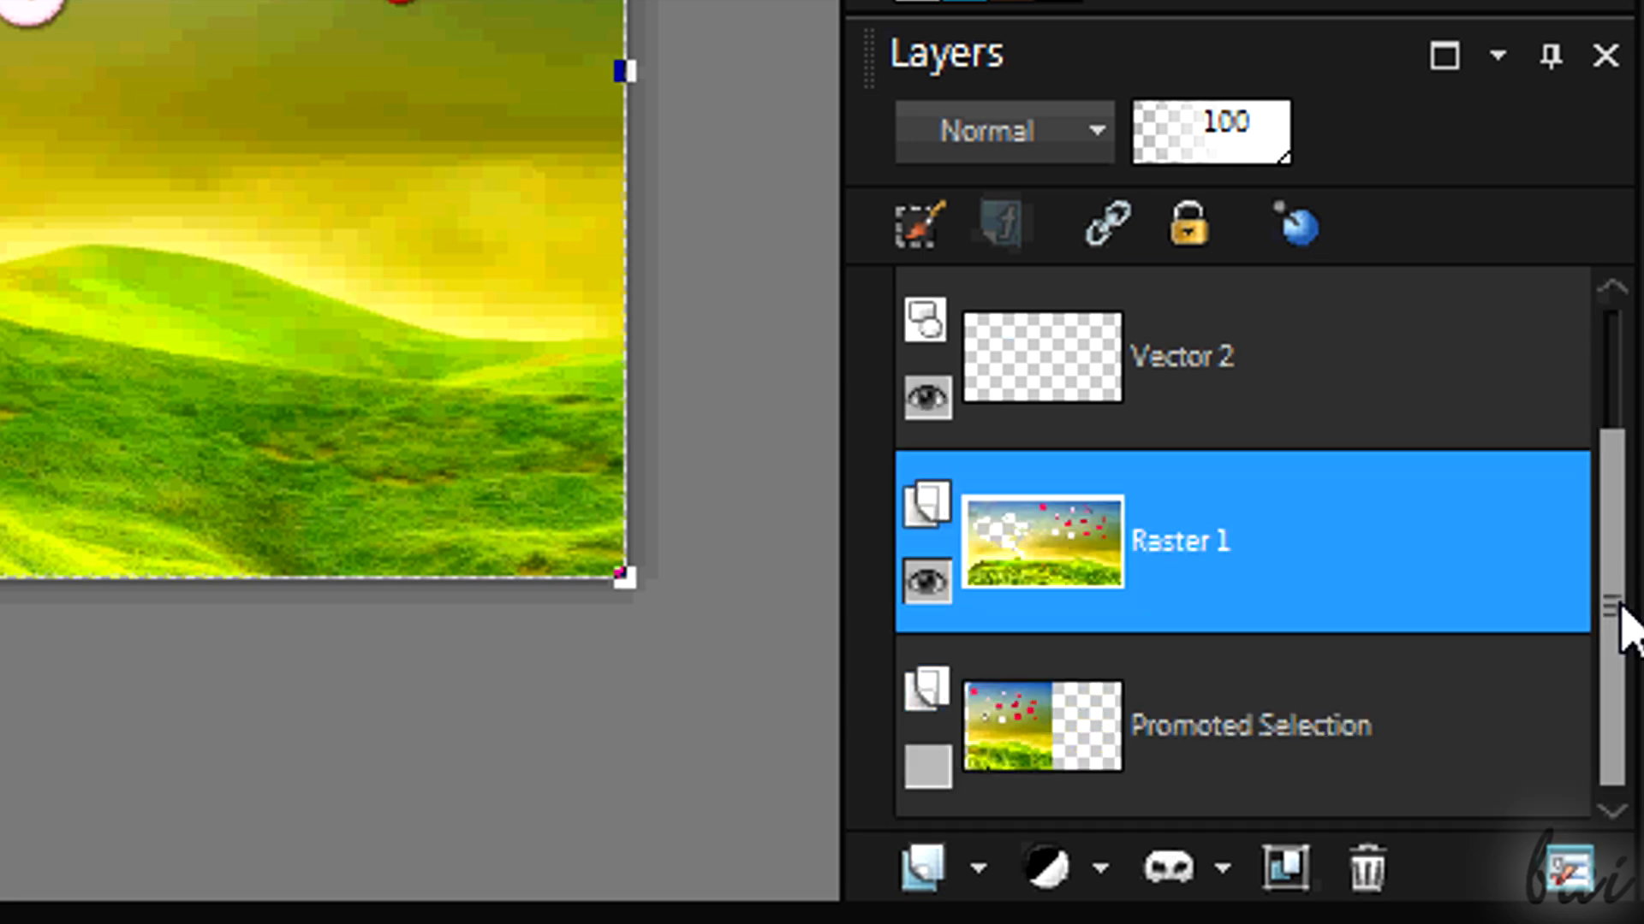
left_click_drag(1614, 565, 1621, 513)
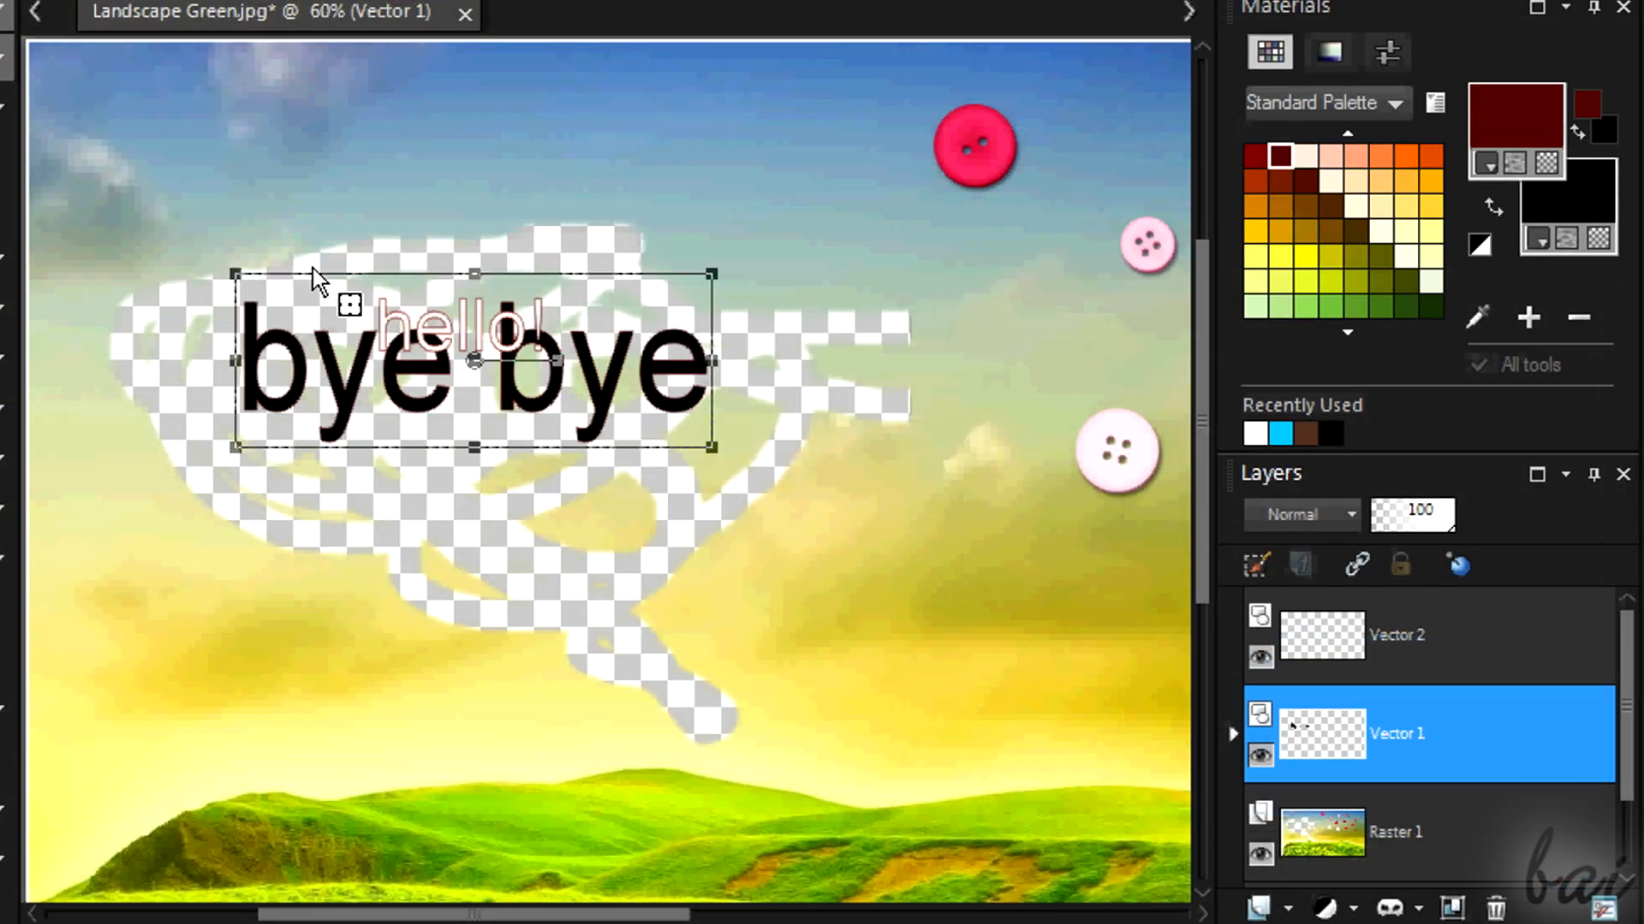
left_click_drag(342, 401, 261, 562)
left_click_drag(428, 544, 388, 574)
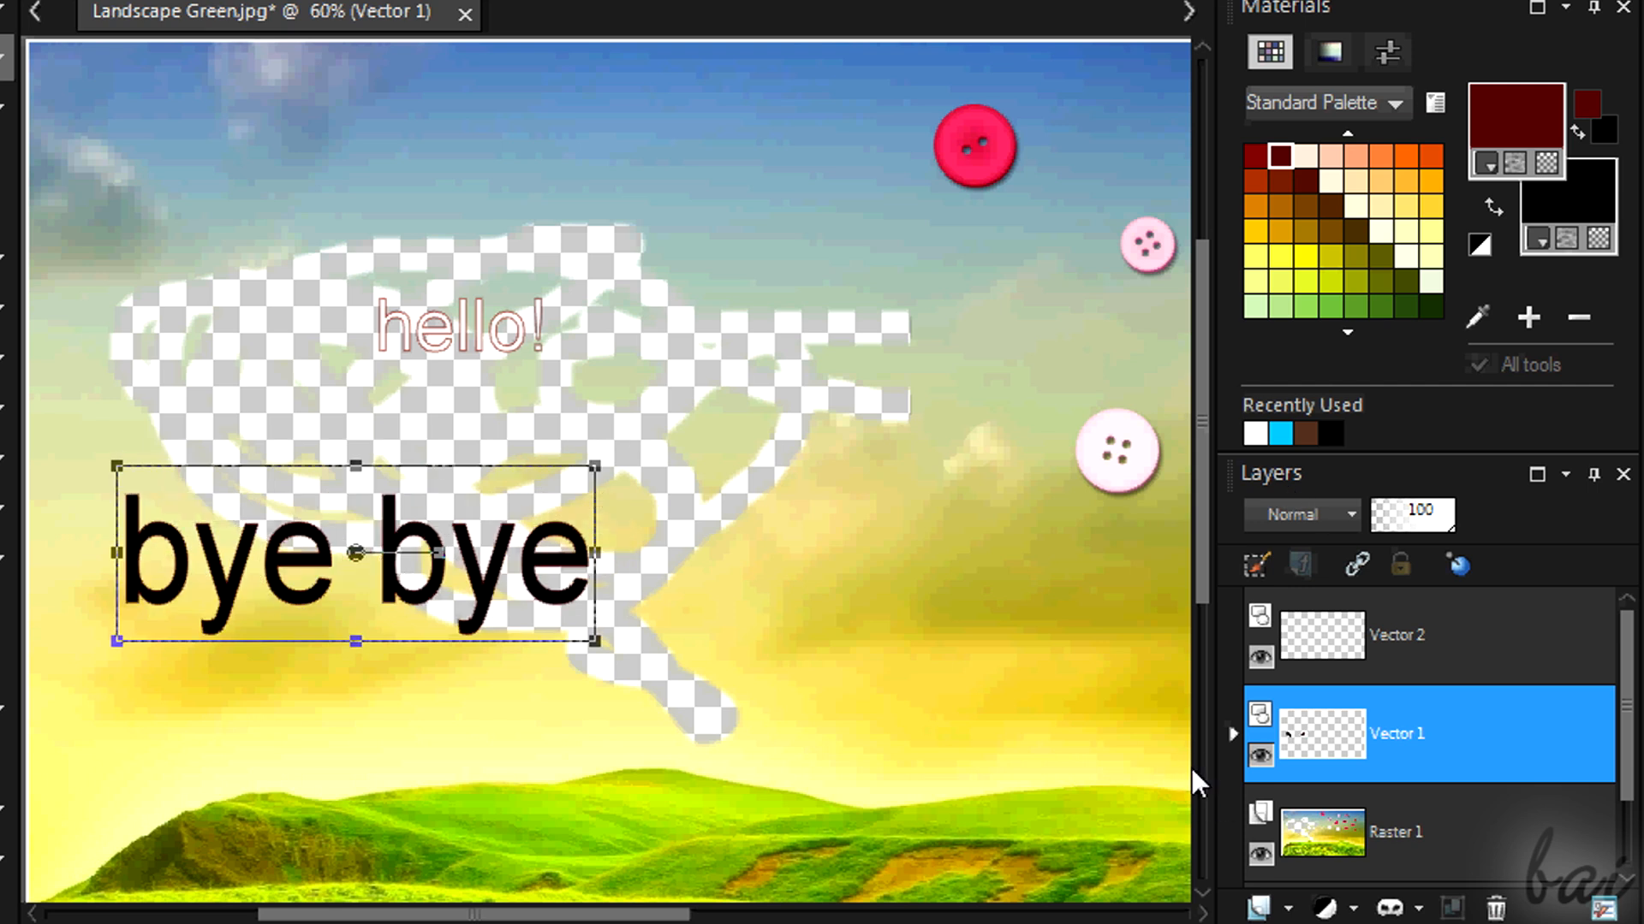
- Toggle the visibility of the Vector 1 layer off and on, and move the layer below Raster 1
left_click(1259, 754)
left_click(1260, 753)
left_click(1260, 753)
left_click(1260, 754)
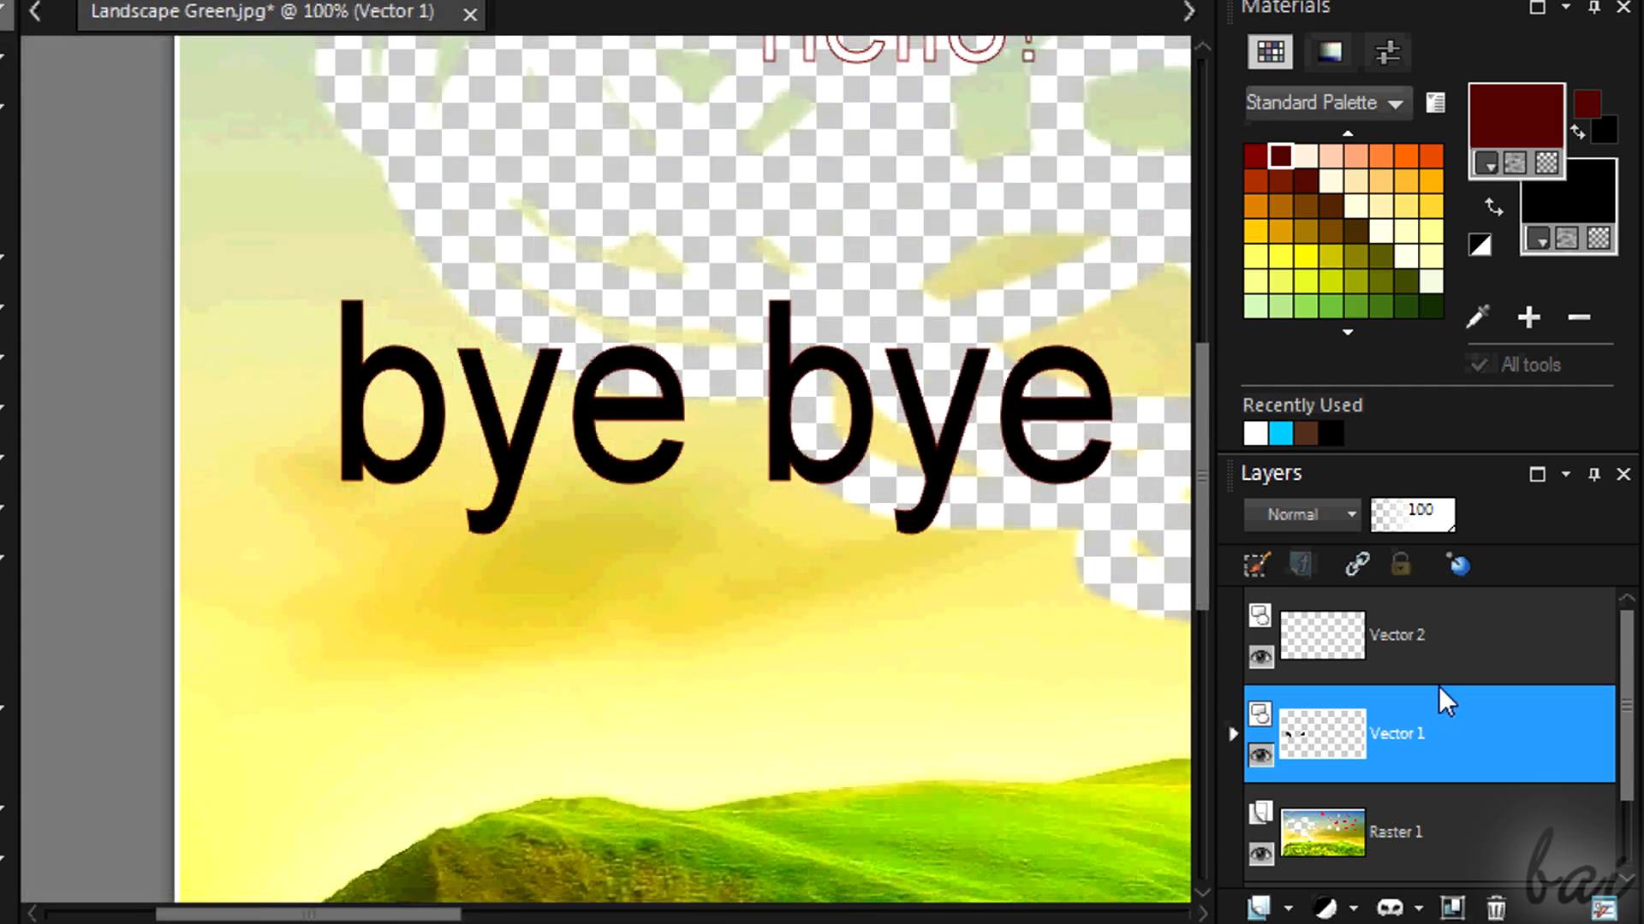
left_click_drag(1432, 720, 1447, 875)
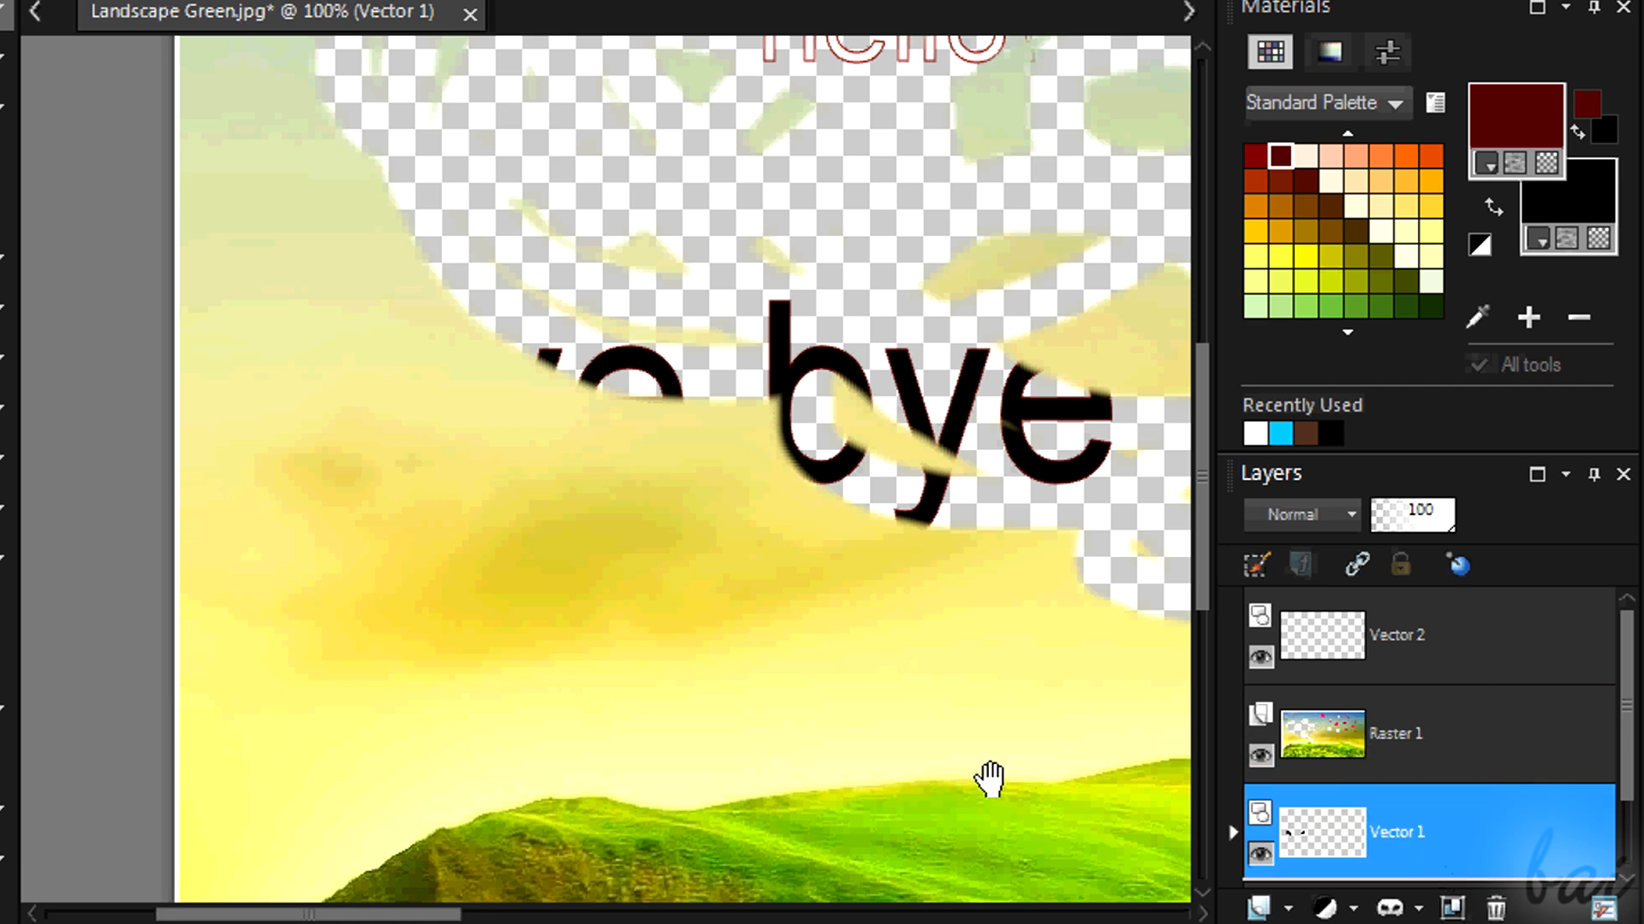